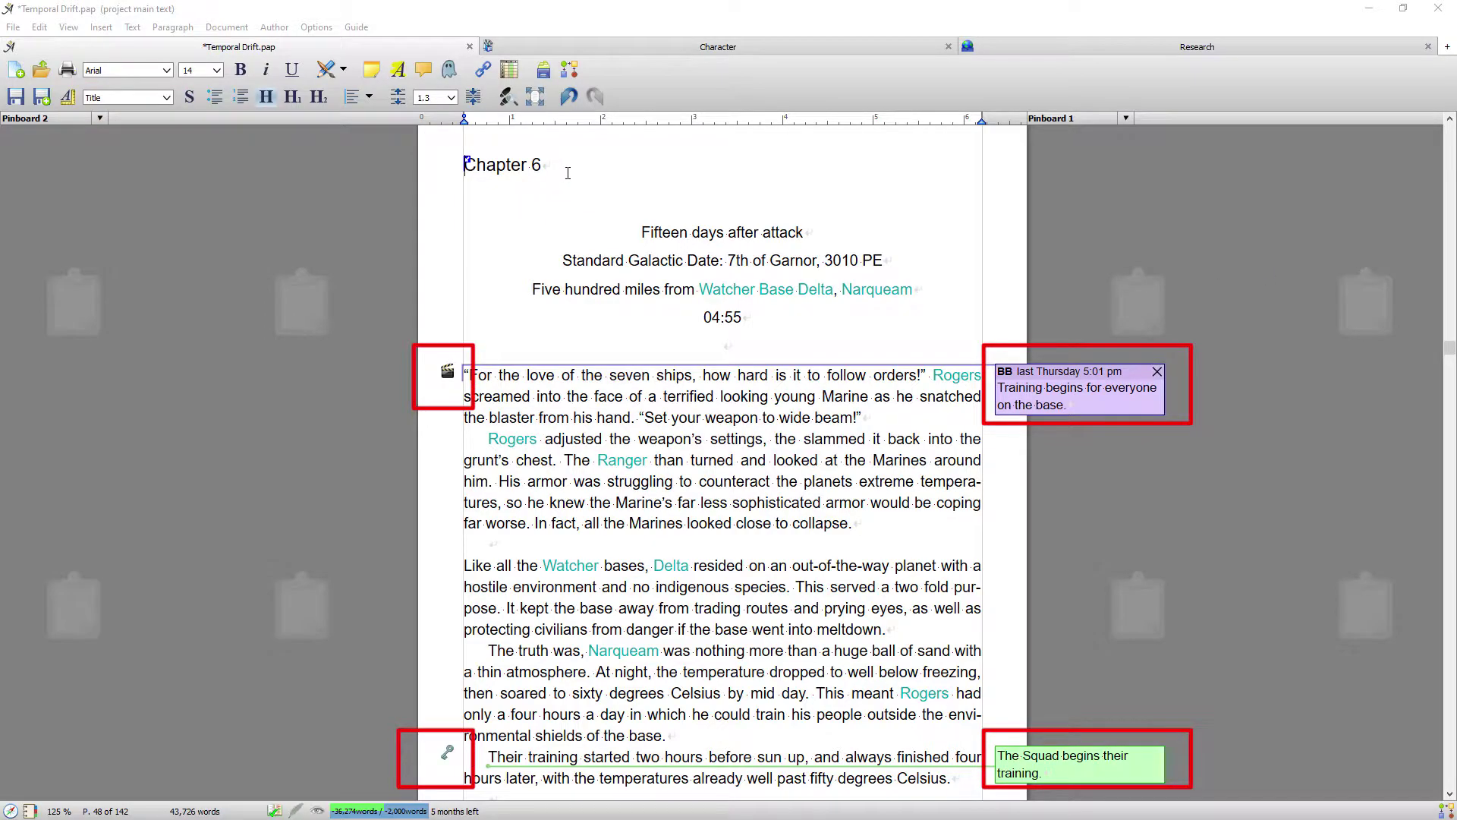
# - Compare the paragraph styles of the Chapter 6 heading and its first body paragraph, and review the comments attached to the chapter's text
pyautogui.moveTo(545, 167); pyautogui.dragTo(466, 167)
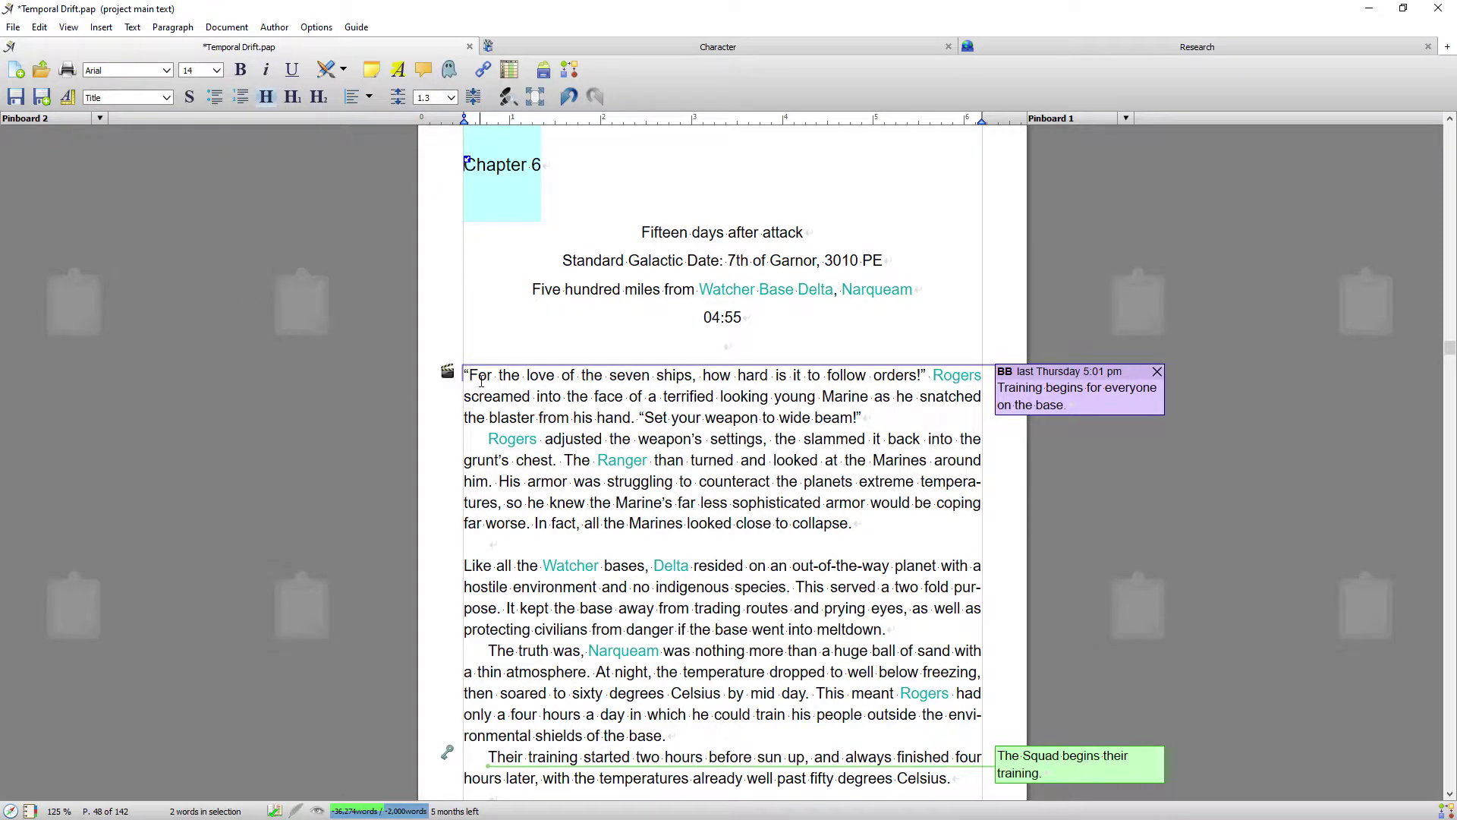
pyautogui.click(480, 377)
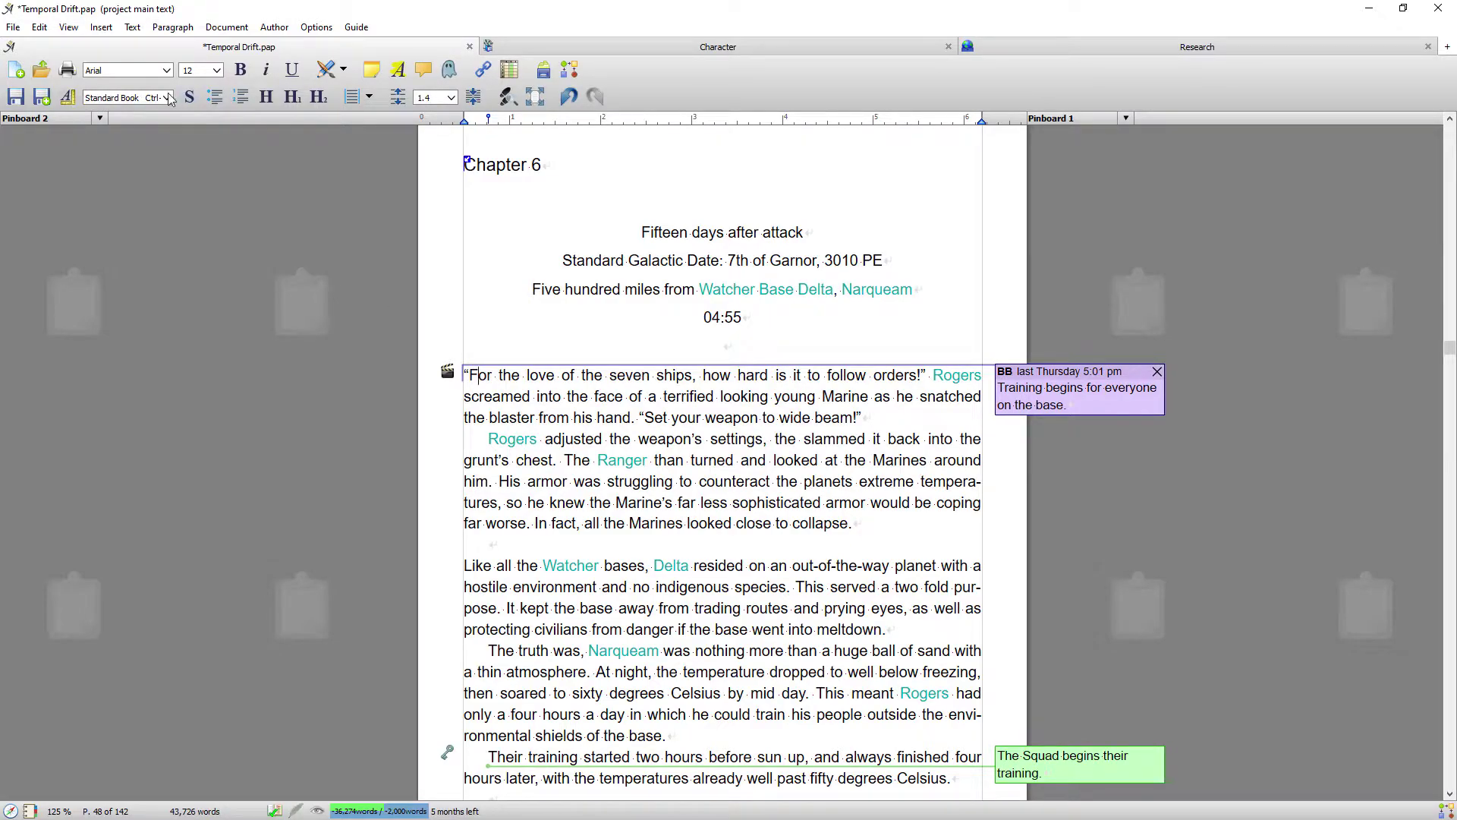
pyautogui.moveTo(555, 157); pyautogui.dragTo(465, 163)
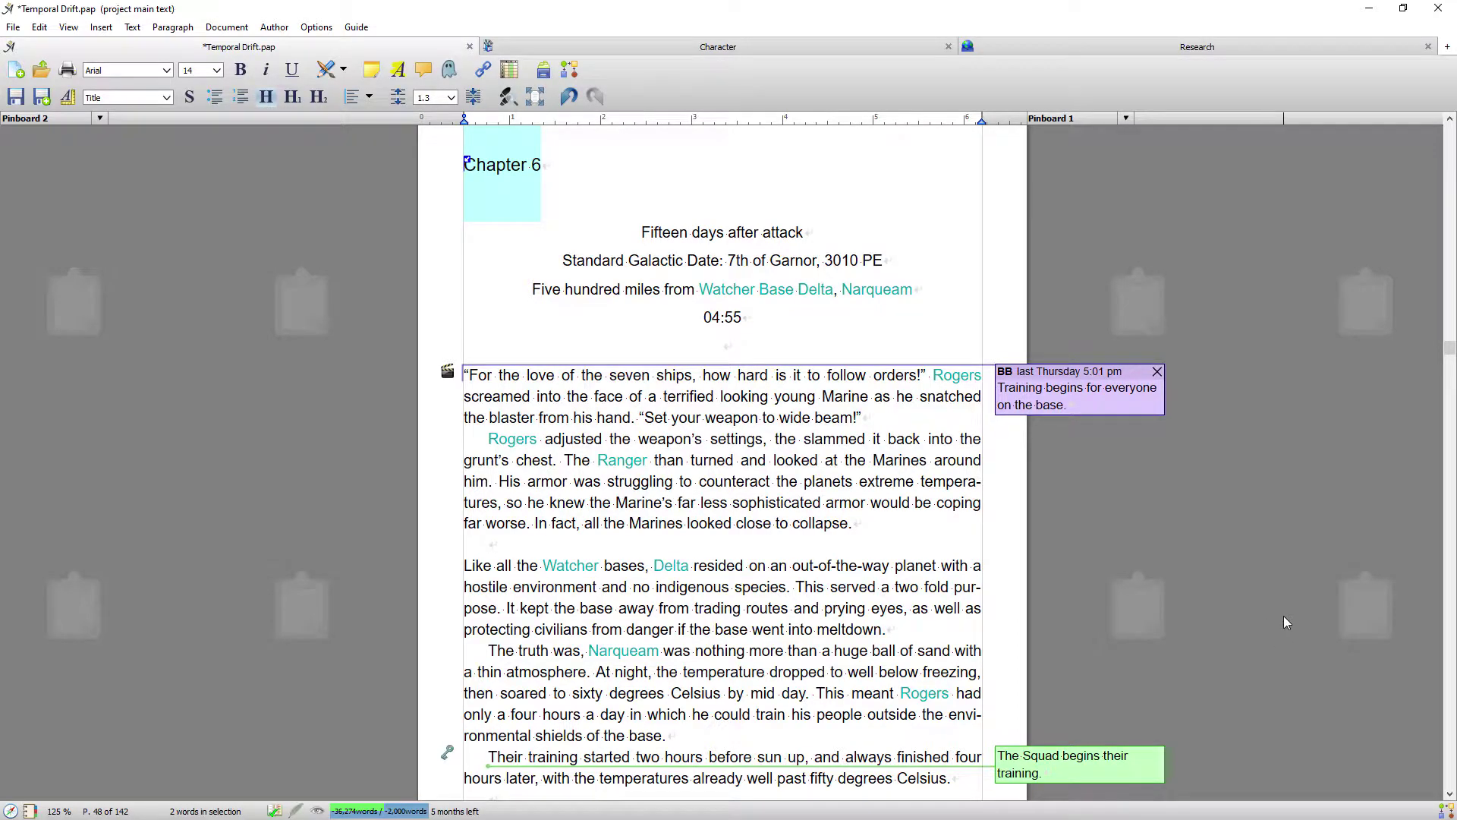
pyautogui.scroll(-3, 1286, 621)
pyautogui.scroll(-10, 1286, 621)
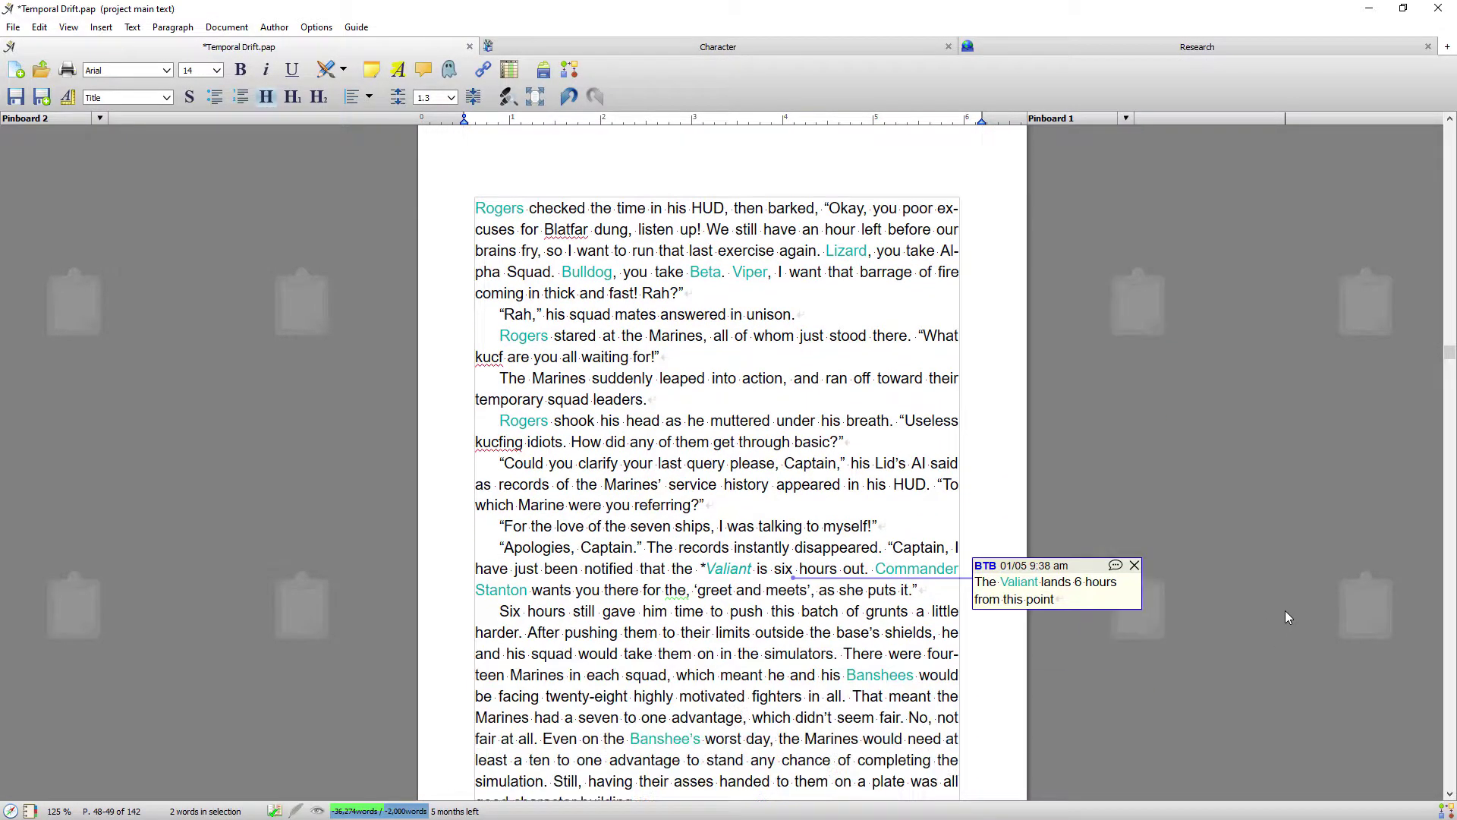
pyautogui.scroll(1, 1181, 560)
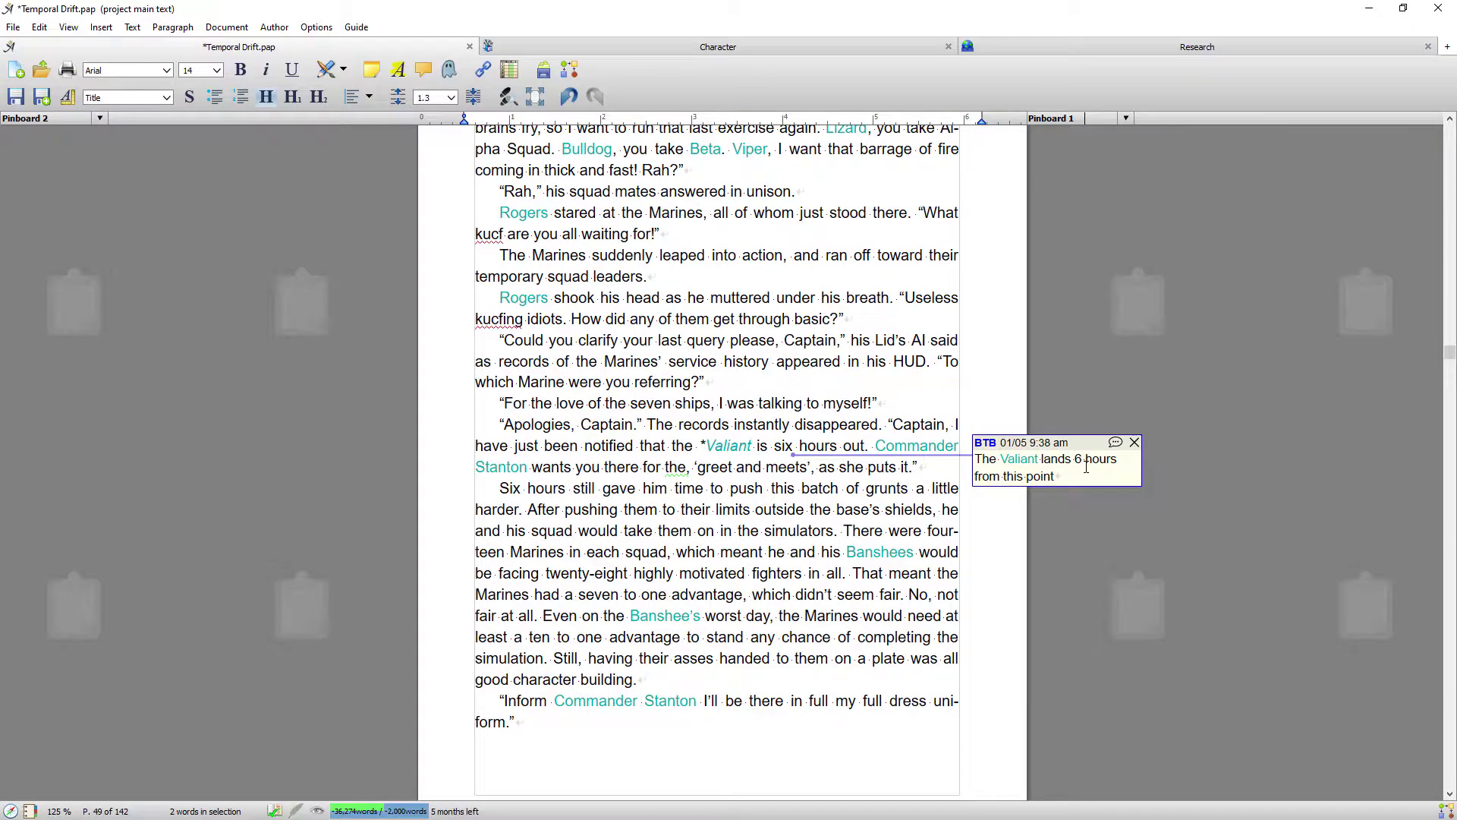
pyautogui.scroll(-5, 1088, 469)
pyautogui.scroll(-3, 1089, 469)
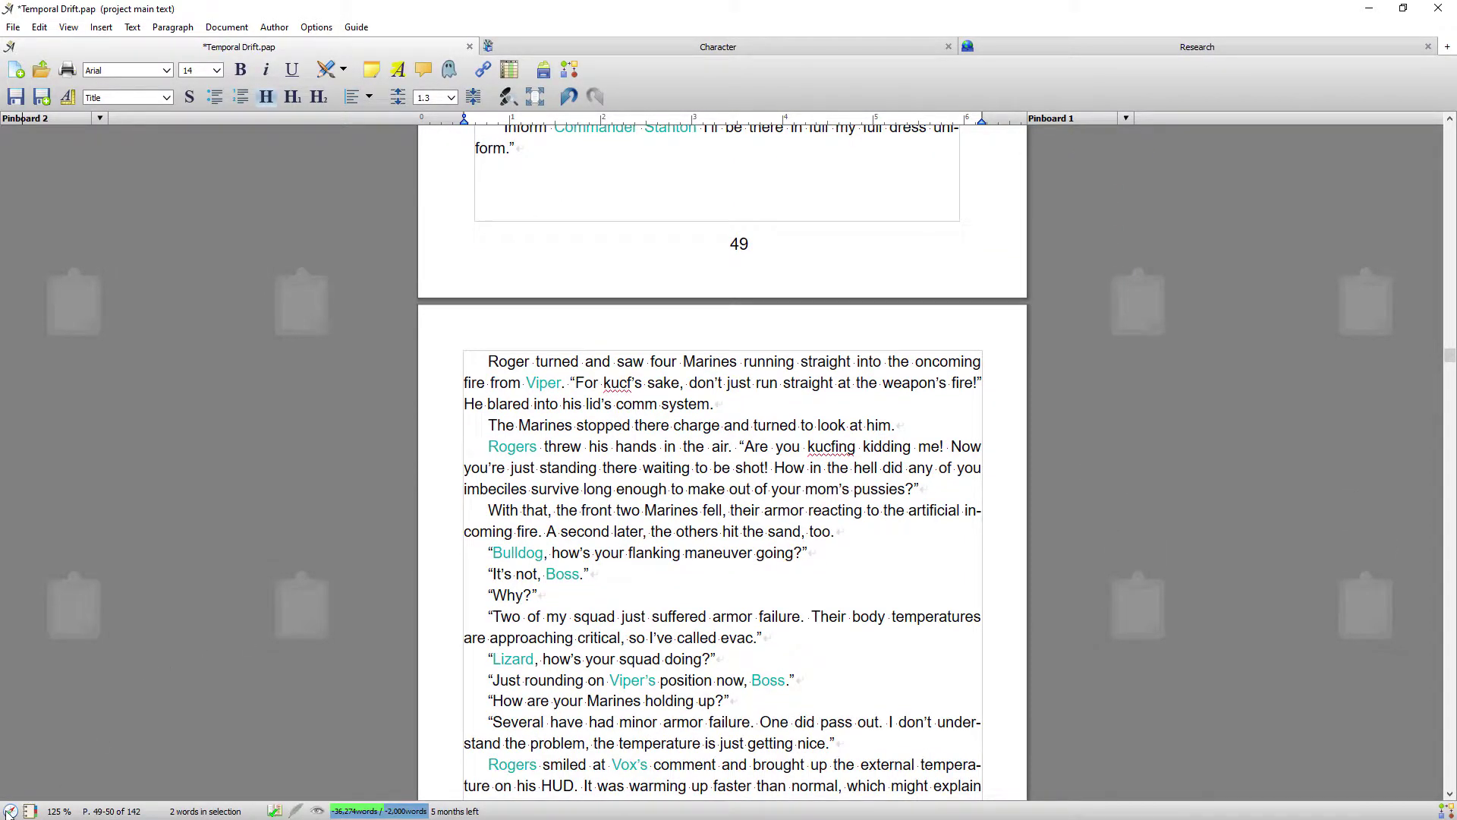
# - Open the Navigator and expand Chapters 1 to 6 to list their scenes, events and comments
pyautogui.click(10, 810)
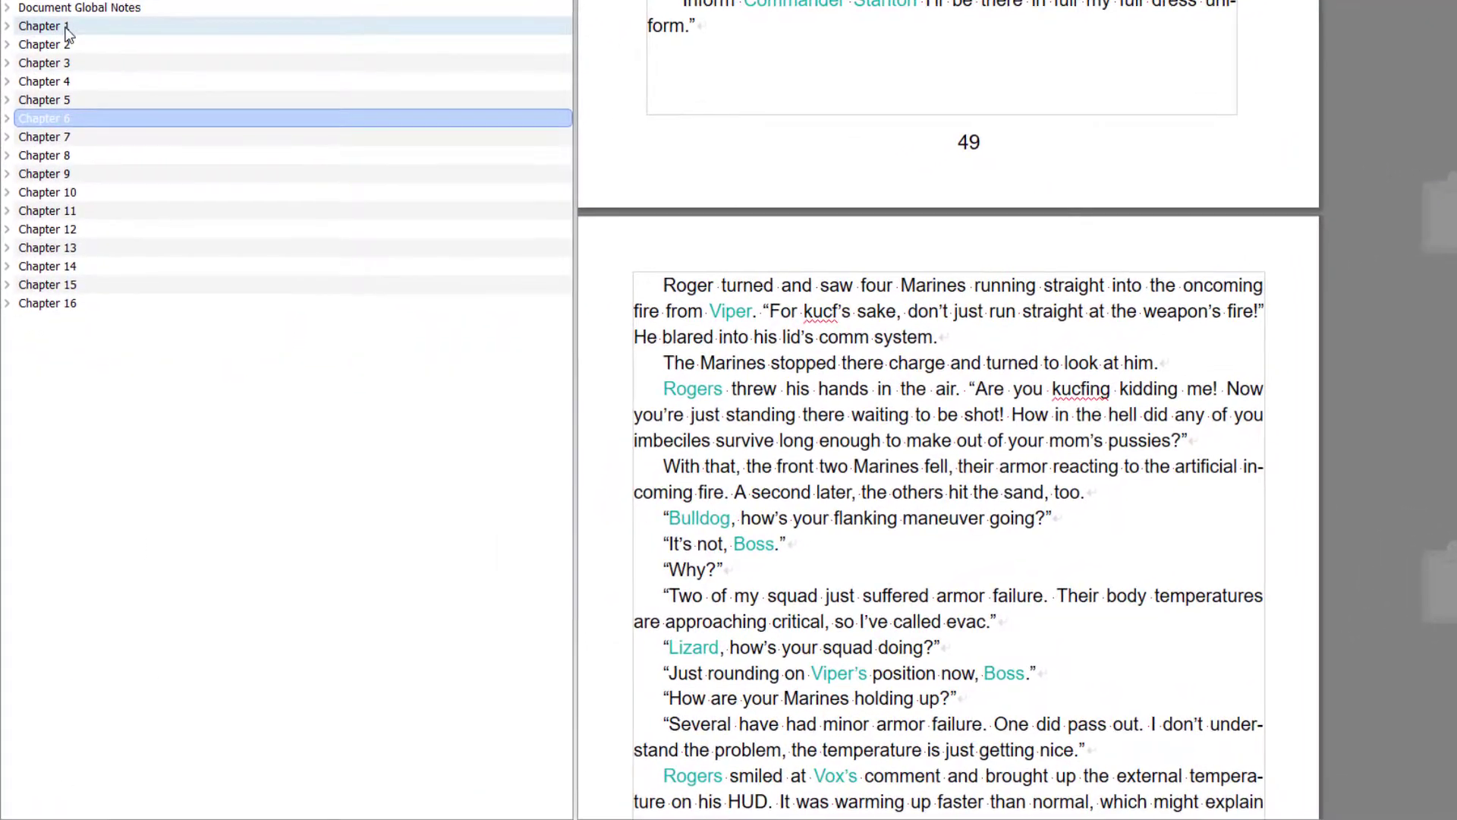
pyautogui.click(59, 83)
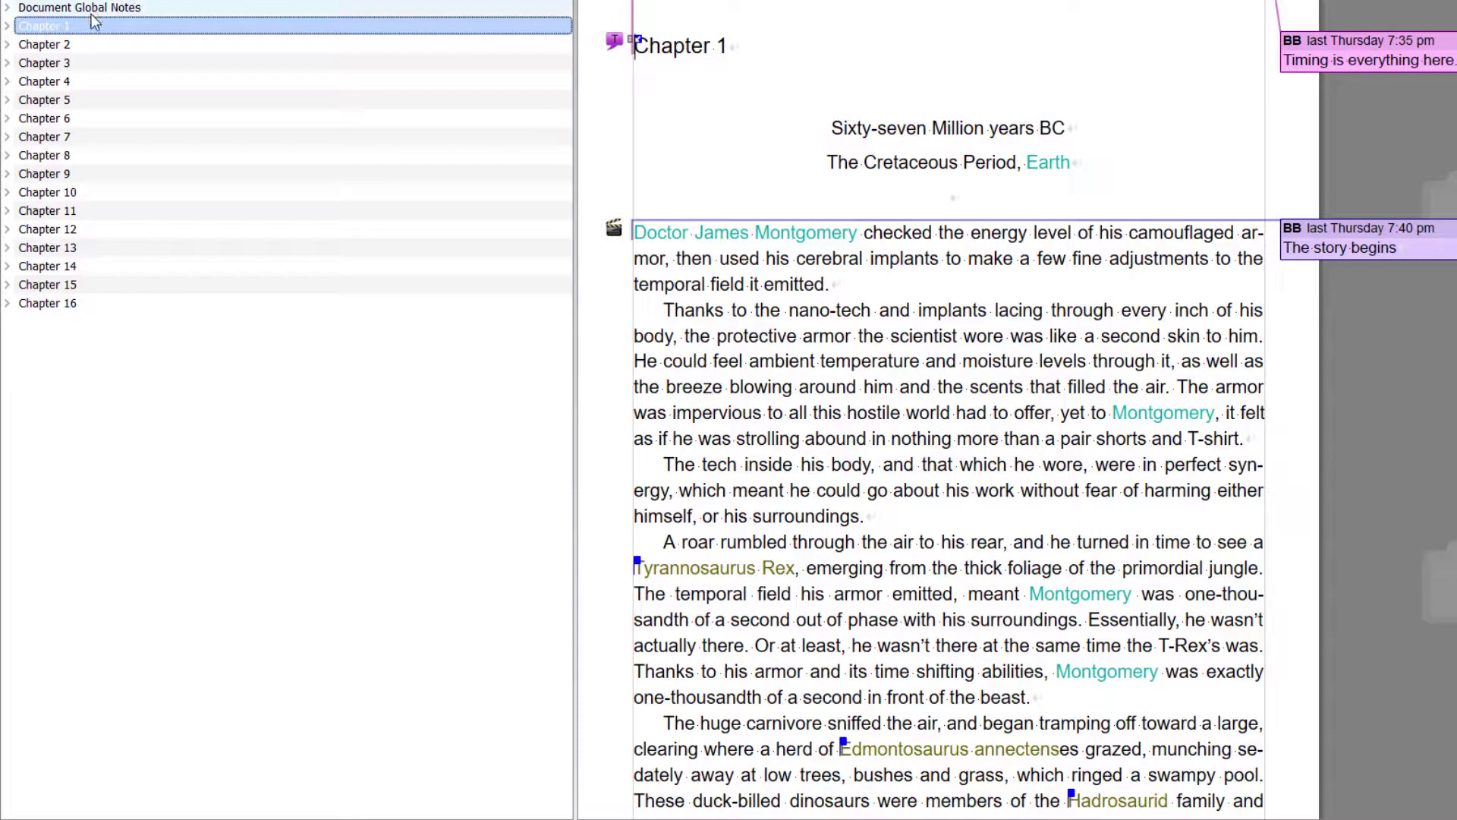
pyautogui.click(7, 26)
pyautogui.click(7, 119)
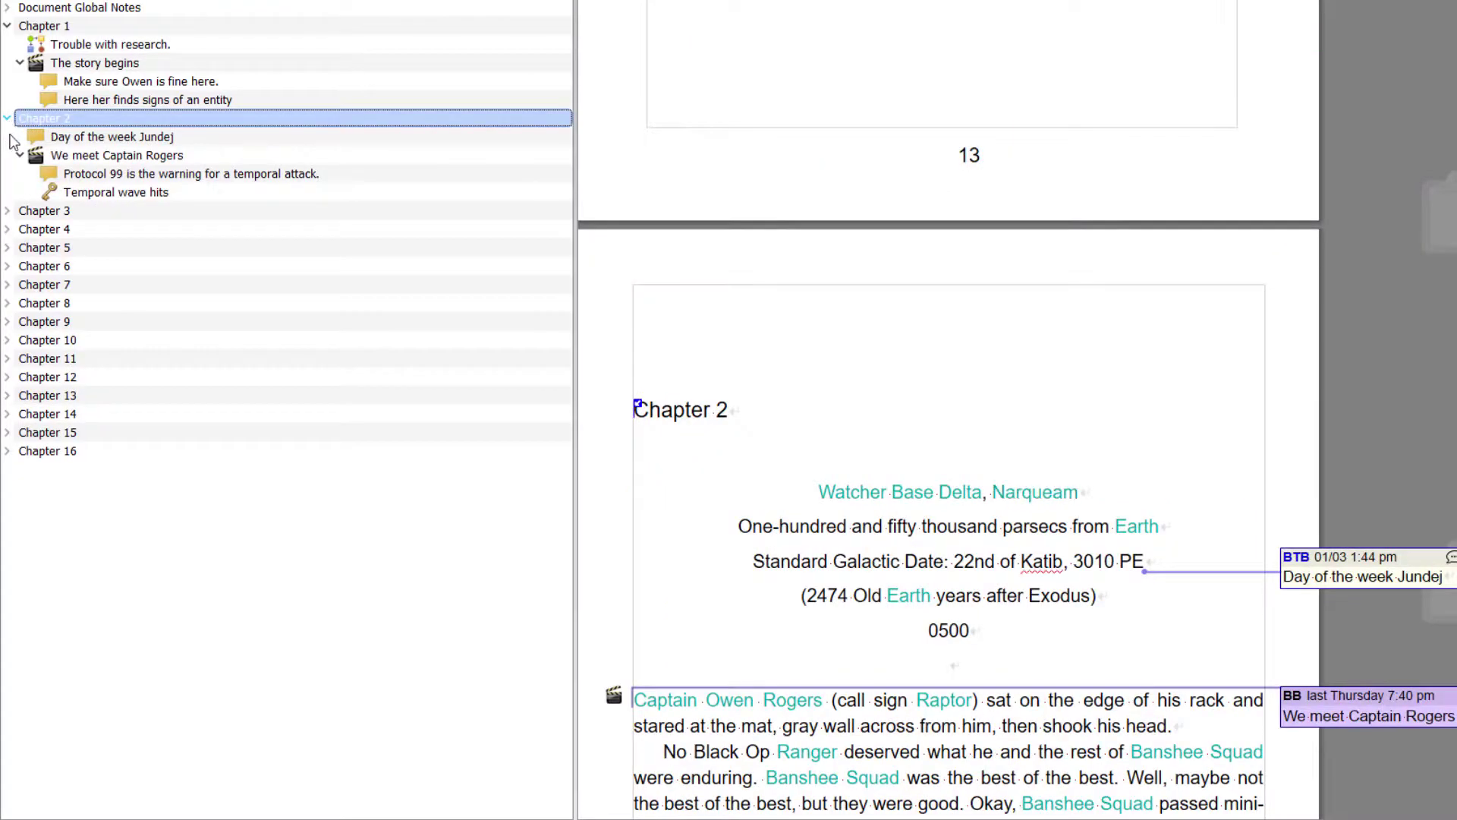
pyautogui.click(7, 210)
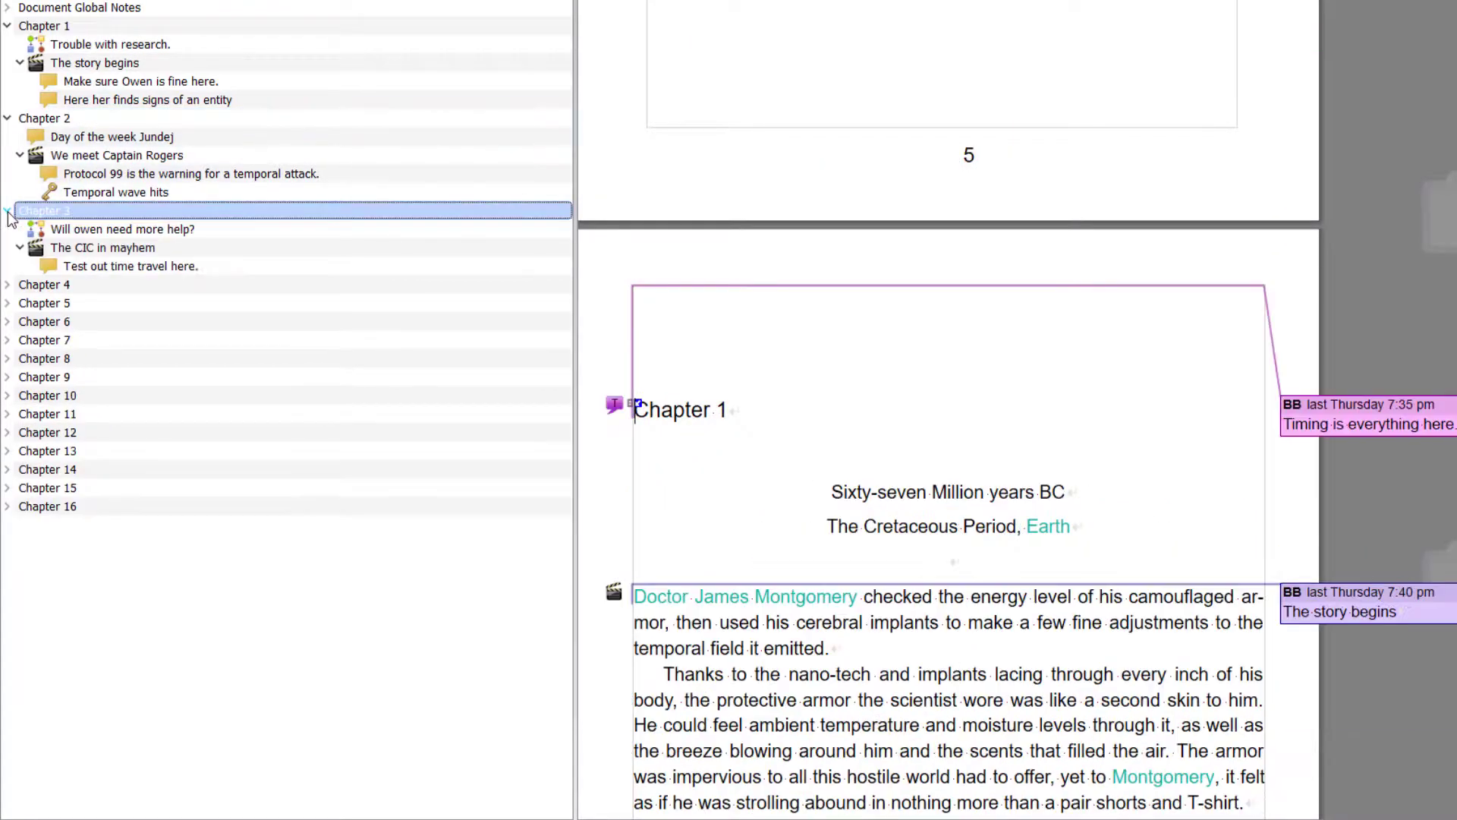
pyautogui.click(7, 285)
pyautogui.click(6, 322)
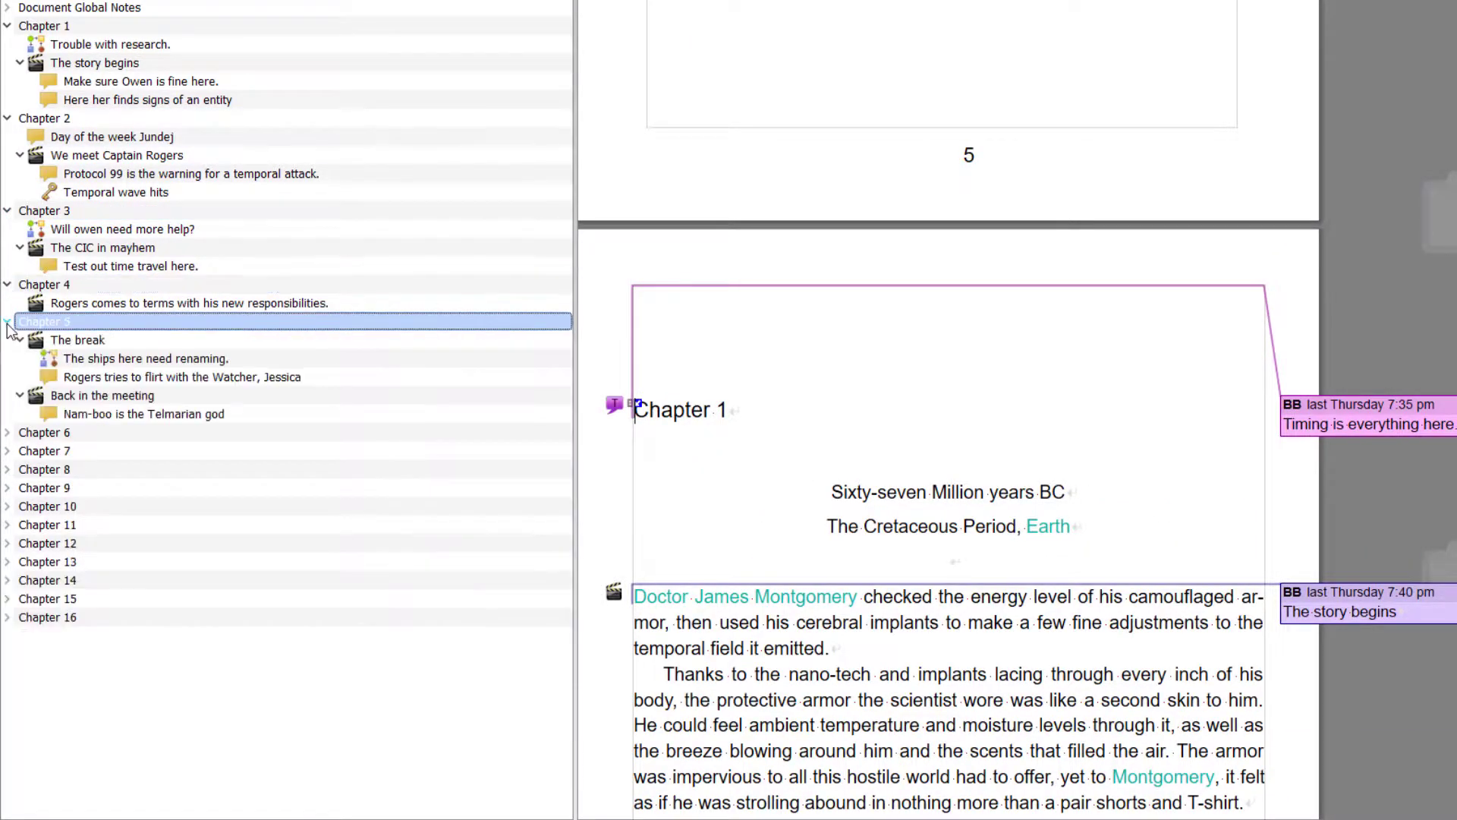
pyautogui.click(8, 433)
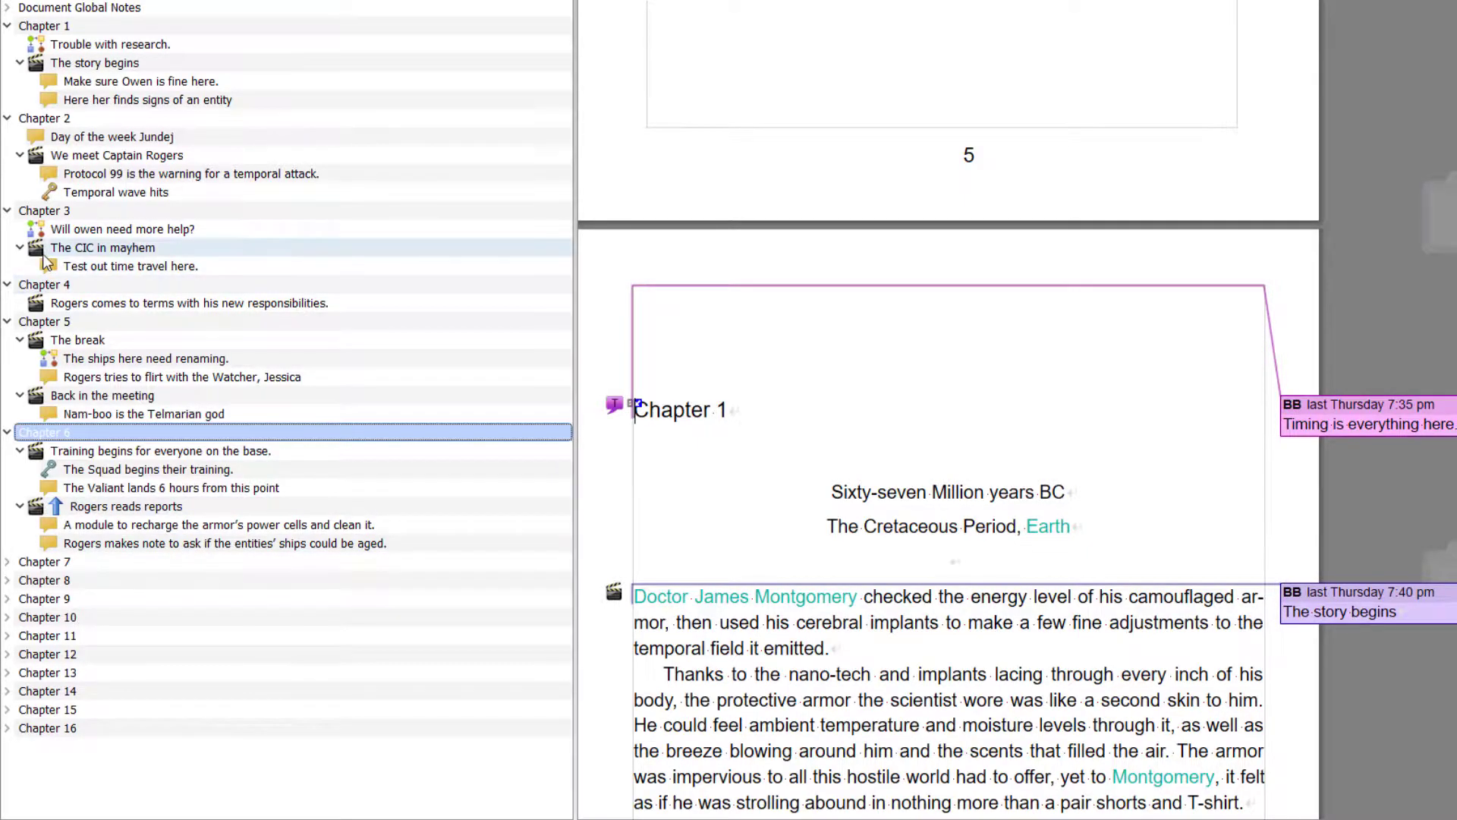
# - Jump to Chapter 2's heading, scene, comments and event and Chapter 3's "The CIC in mayhem" scene from the Navigator, and expand Chapter 7
pyautogui.click(57, 196)
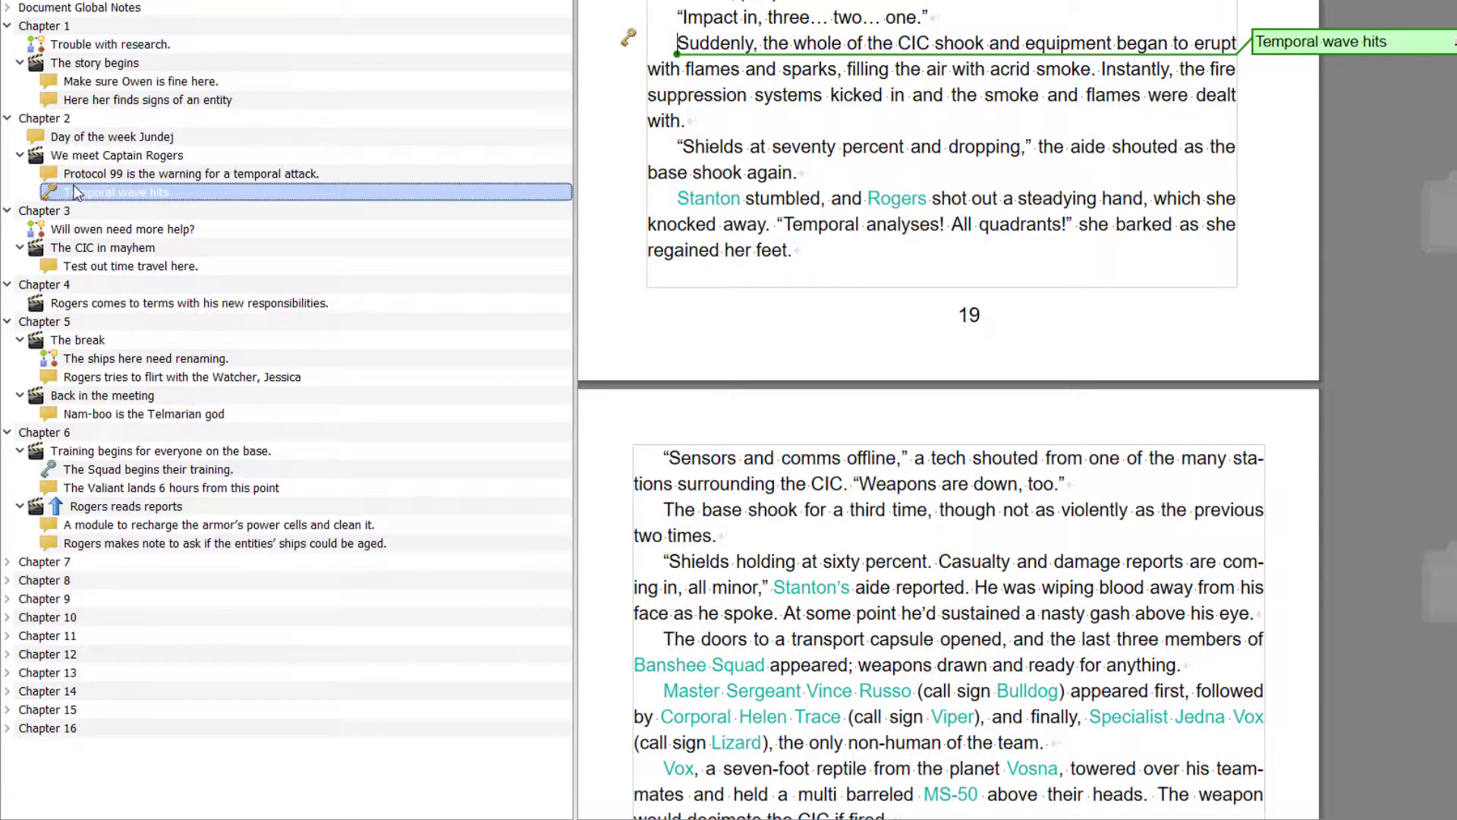
pyautogui.click(76, 176)
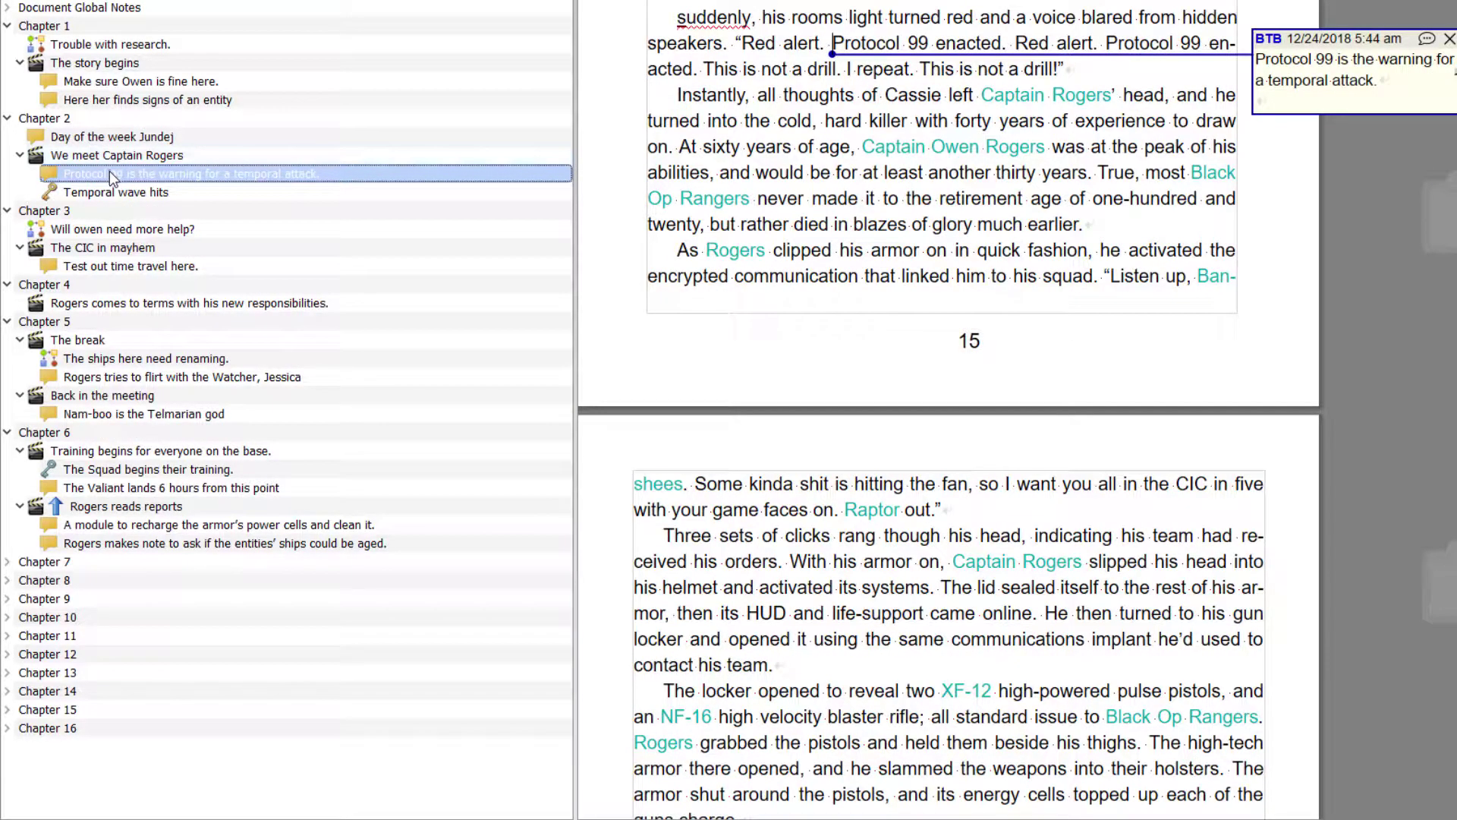
pyautogui.click(103, 158)
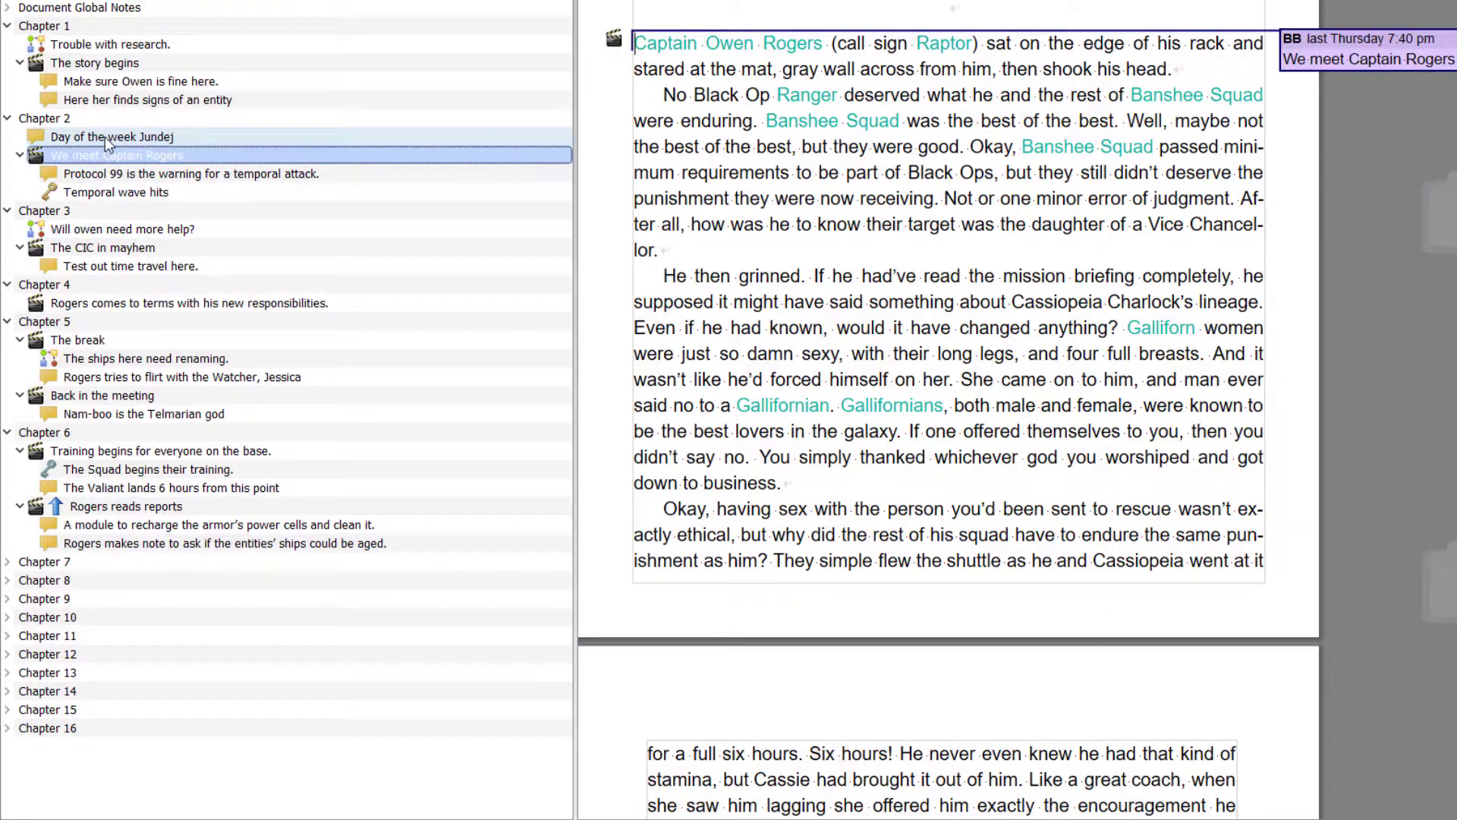
pyautogui.click(105, 137)
pyautogui.click(46, 121)
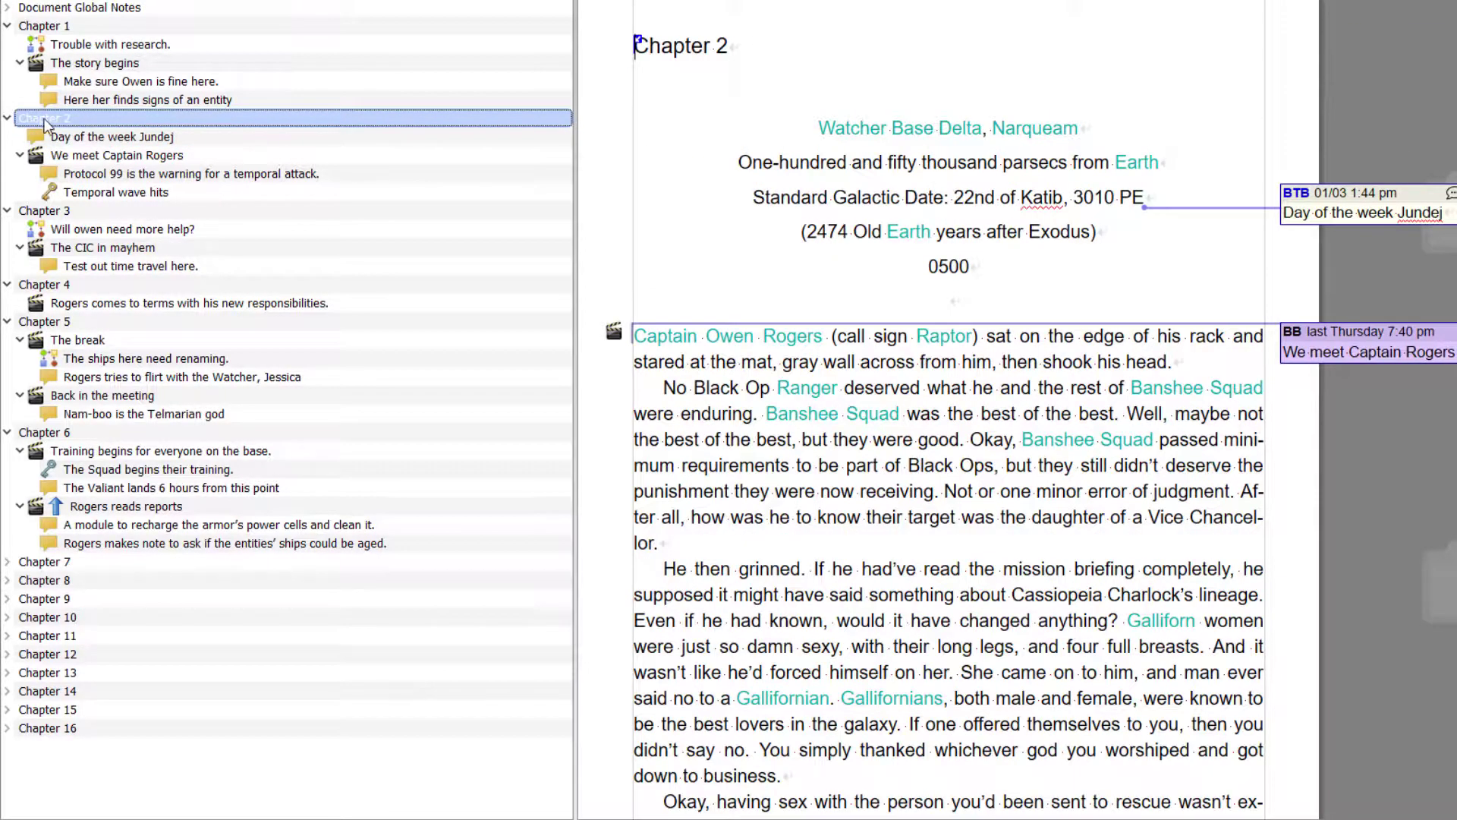
pyautogui.click(68, 158)
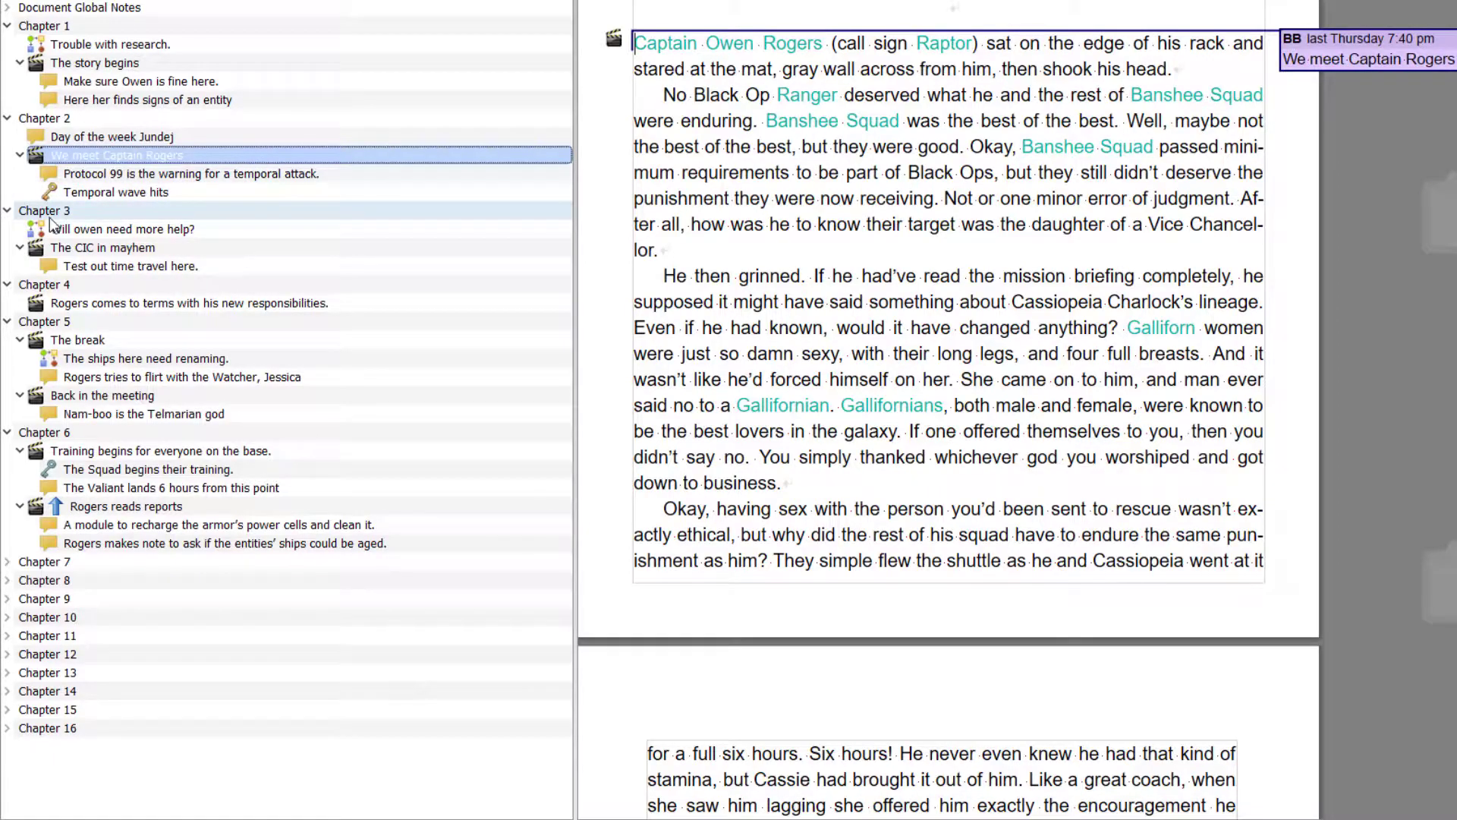
pyautogui.click(50, 251)
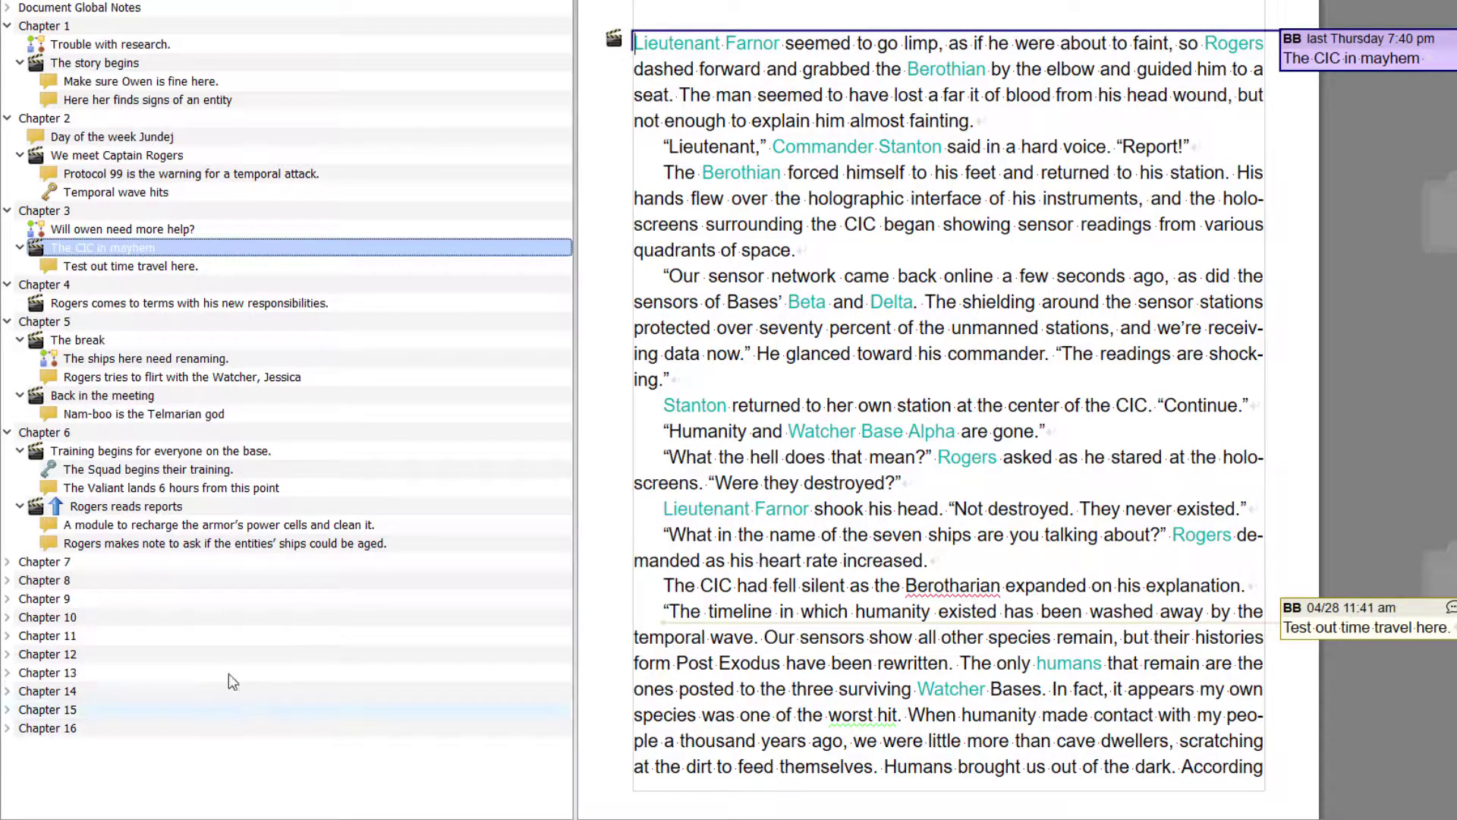
pyautogui.click(9, 564)
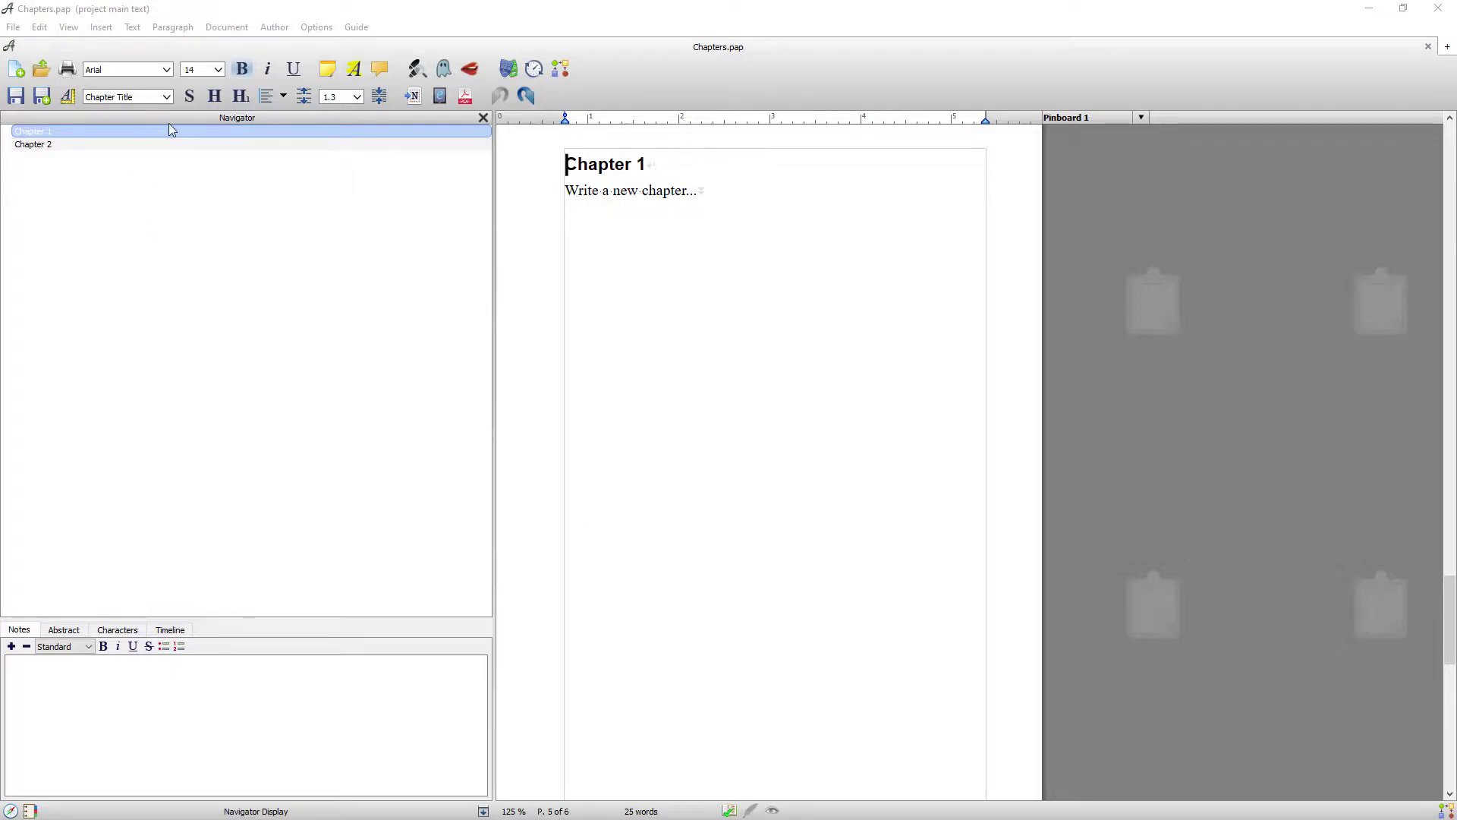
# - In Chapters.pap, go to Chapter 1 and delete the placeholder text "Write a new chapter..." beneath its heading
pyautogui.click(162, 148)
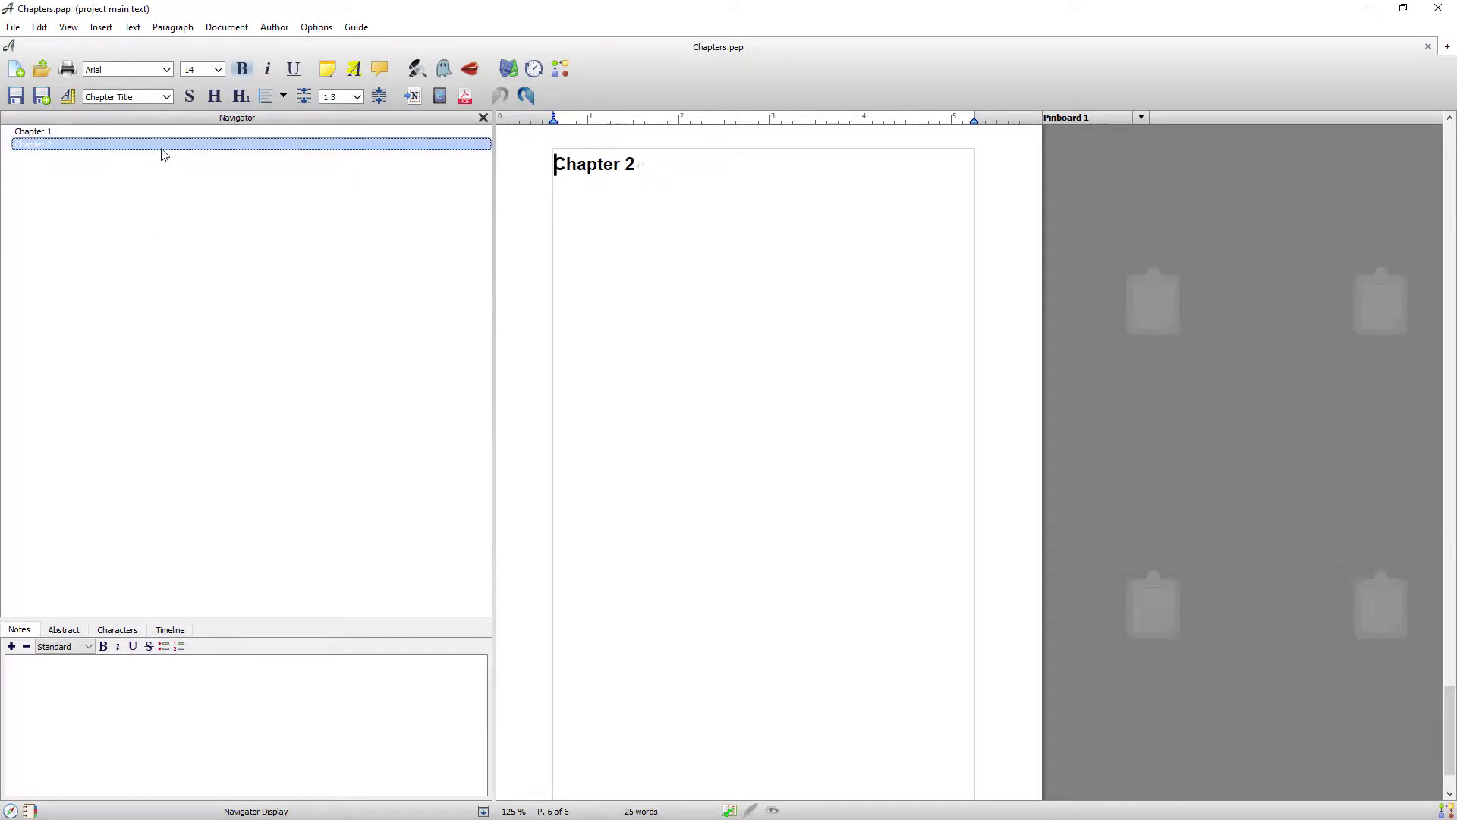
pyautogui.click(156, 135)
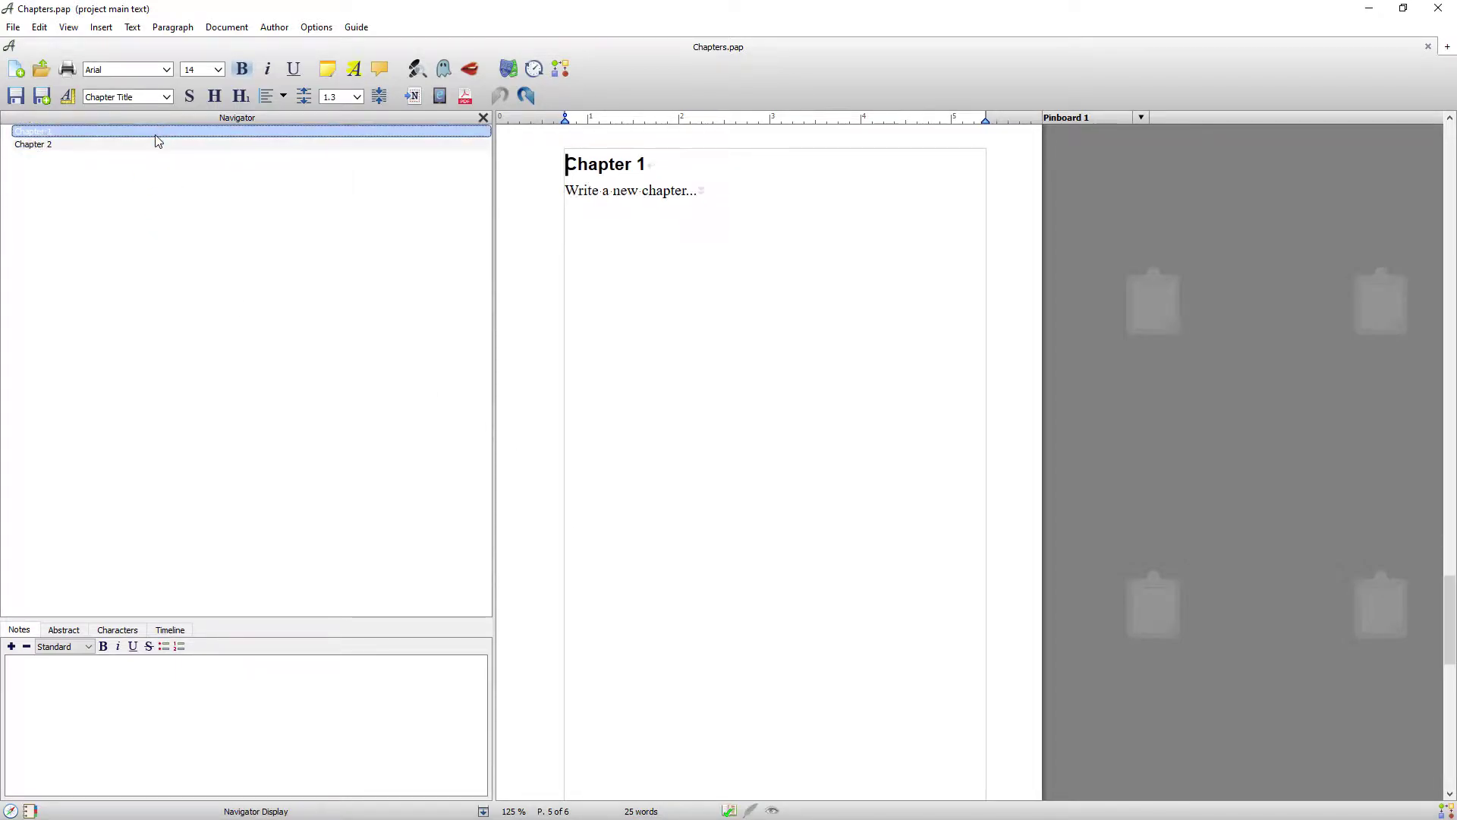
pyautogui.click(568, 191)
pyautogui.press('Delete')
pyautogui.press('Delete')
pyautogui.press('Delete')
pyautogui.press('Delete')
pyautogui.press('Delete')
pyautogui.press('Delete')
pyautogui.press('Delete')
pyautogui.press('Delete')
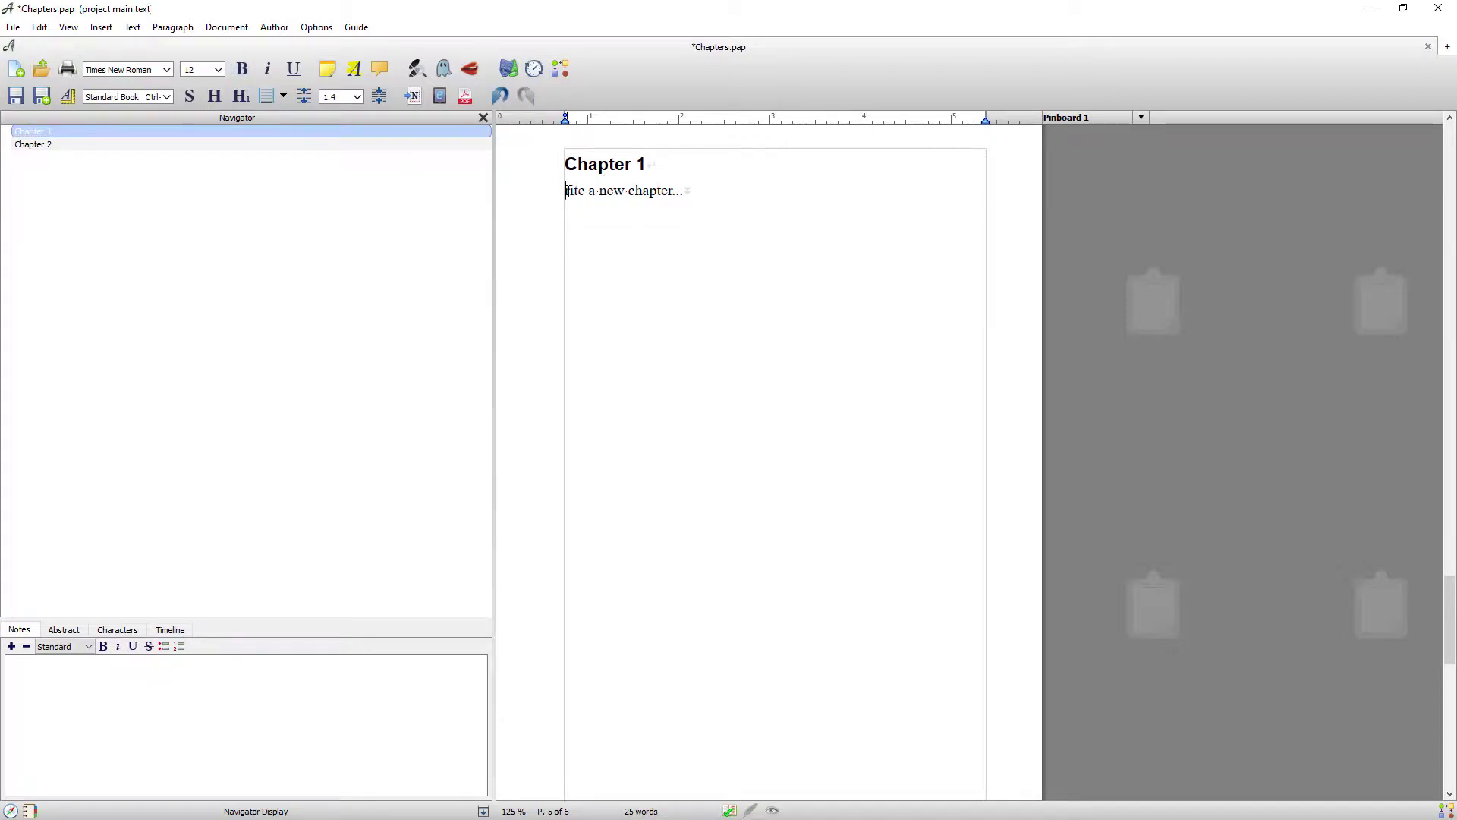
pyautogui.press('Delete')
pyautogui.press('Delete')
pyautogui.press('Delete')
pyautogui.press('Delete')
pyautogui.press('Delete')
pyautogui.press('Delete')
pyautogui.press('Delete')
pyautogui.press('Delete')
pyautogui.press('Delete')
pyautogui.press('Delete')
pyautogui.press('Delete')
pyautogui.press('Delete')
pyautogui.press('Delete')
pyautogui.press('Delete')
pyautogui.press('Delete')
pyautogui.press('Delete')
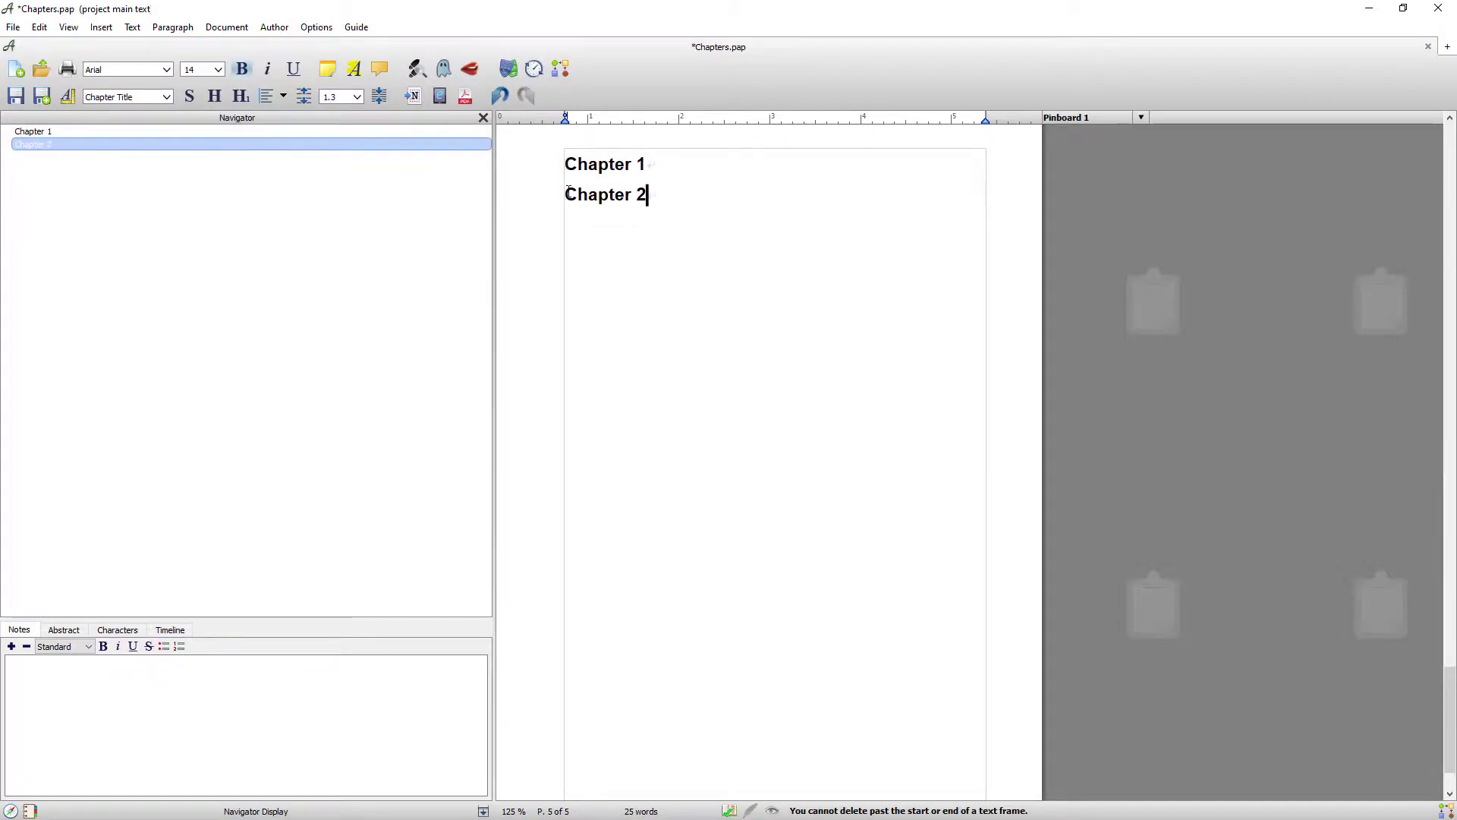
# - Delete the Chapter 2 heading so that Chapter 1 is the only chapter
pyautogui.click(570, 198)
pyautogui.press('End')
pyautogui.press('BackSpace')
pyautogui.press('BackSpace')
pyautogui.press('BackSpace')
pyautogui.press('BackSpace')
pyautogui.press('BackSpace')
pyautogui.press('BackSpace')
pyautogui.press('BackSpace')
pyautogui.press('BackSpace')
pyautogui.press('BackSpace')
pyautogui.press('BackSpace')
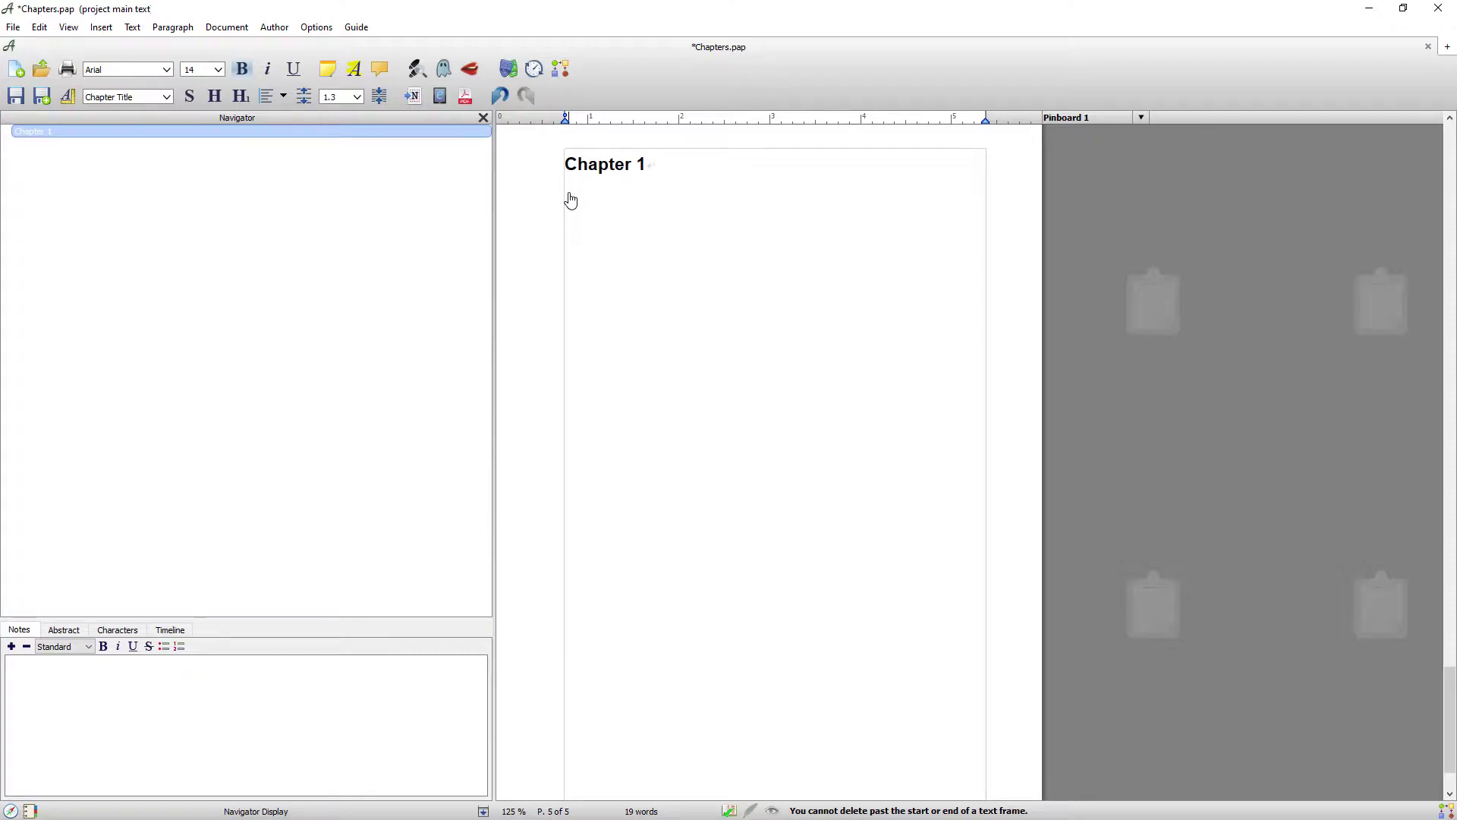
# - Add a new body line under the Chapter 1 heading and insert a Scene there
pyautogui.press('Return')
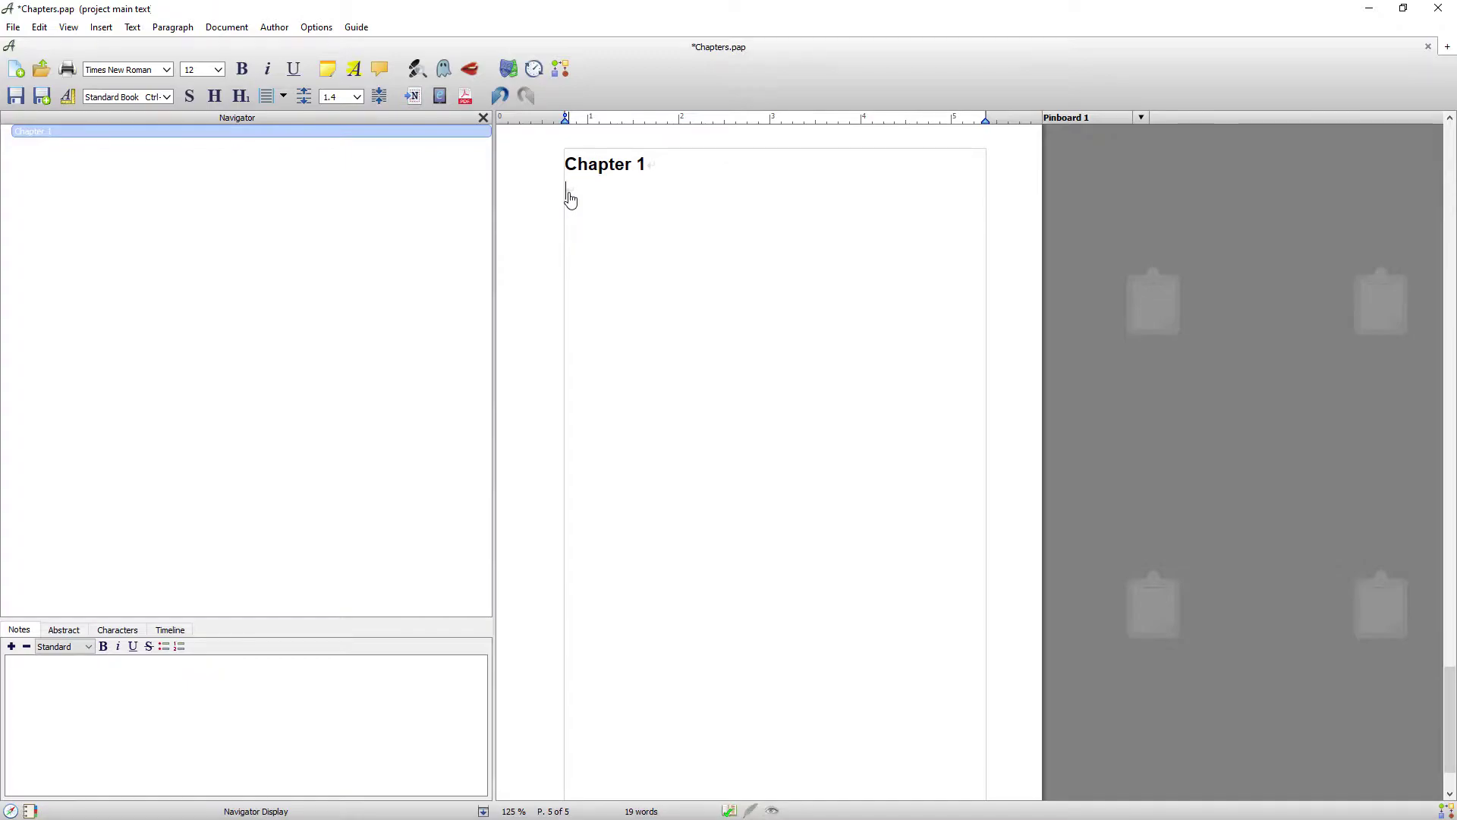
pyautogui.rightClick(407, 111)
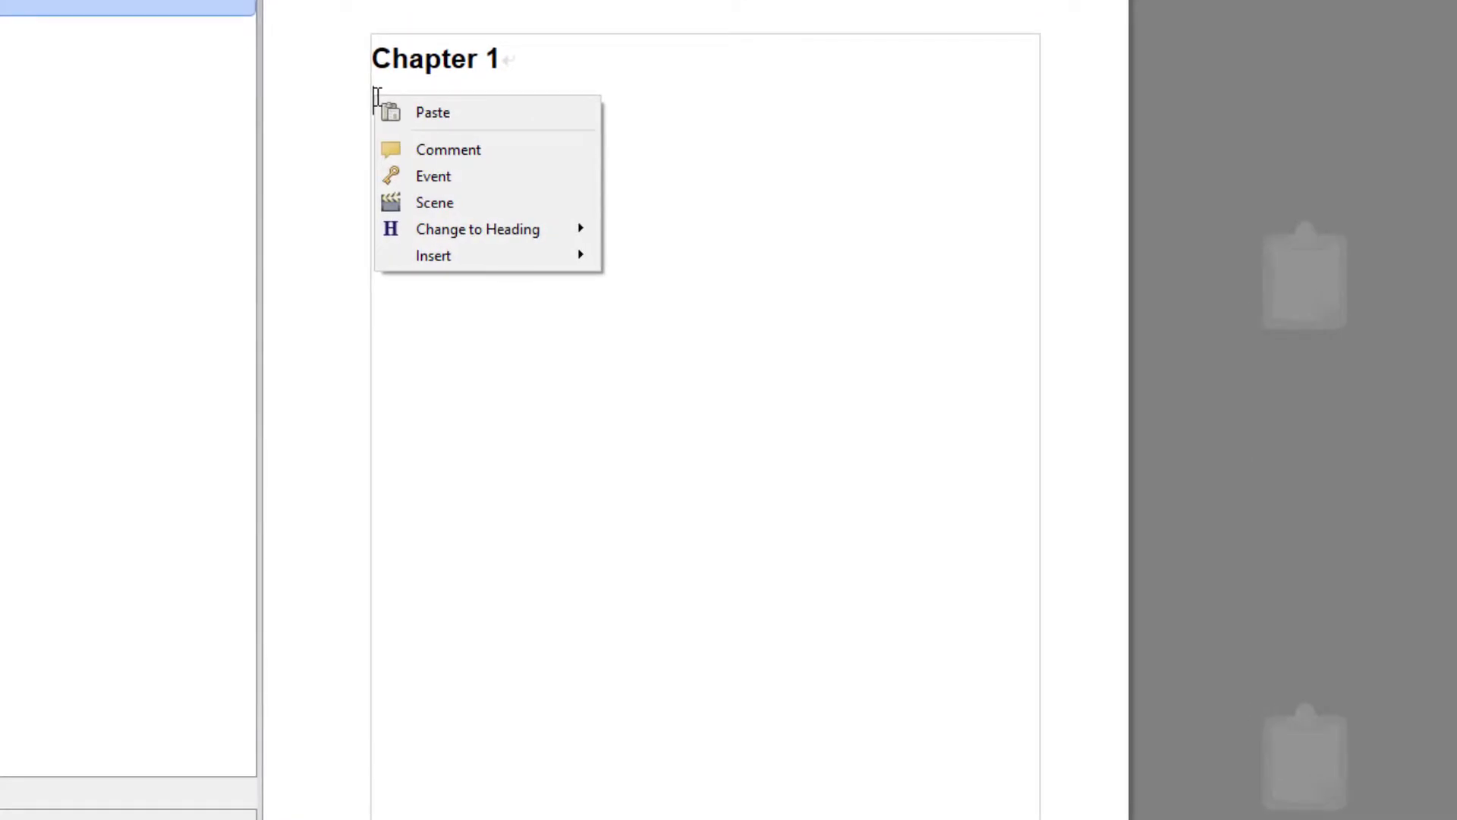
pyautogui.click(446, 203)
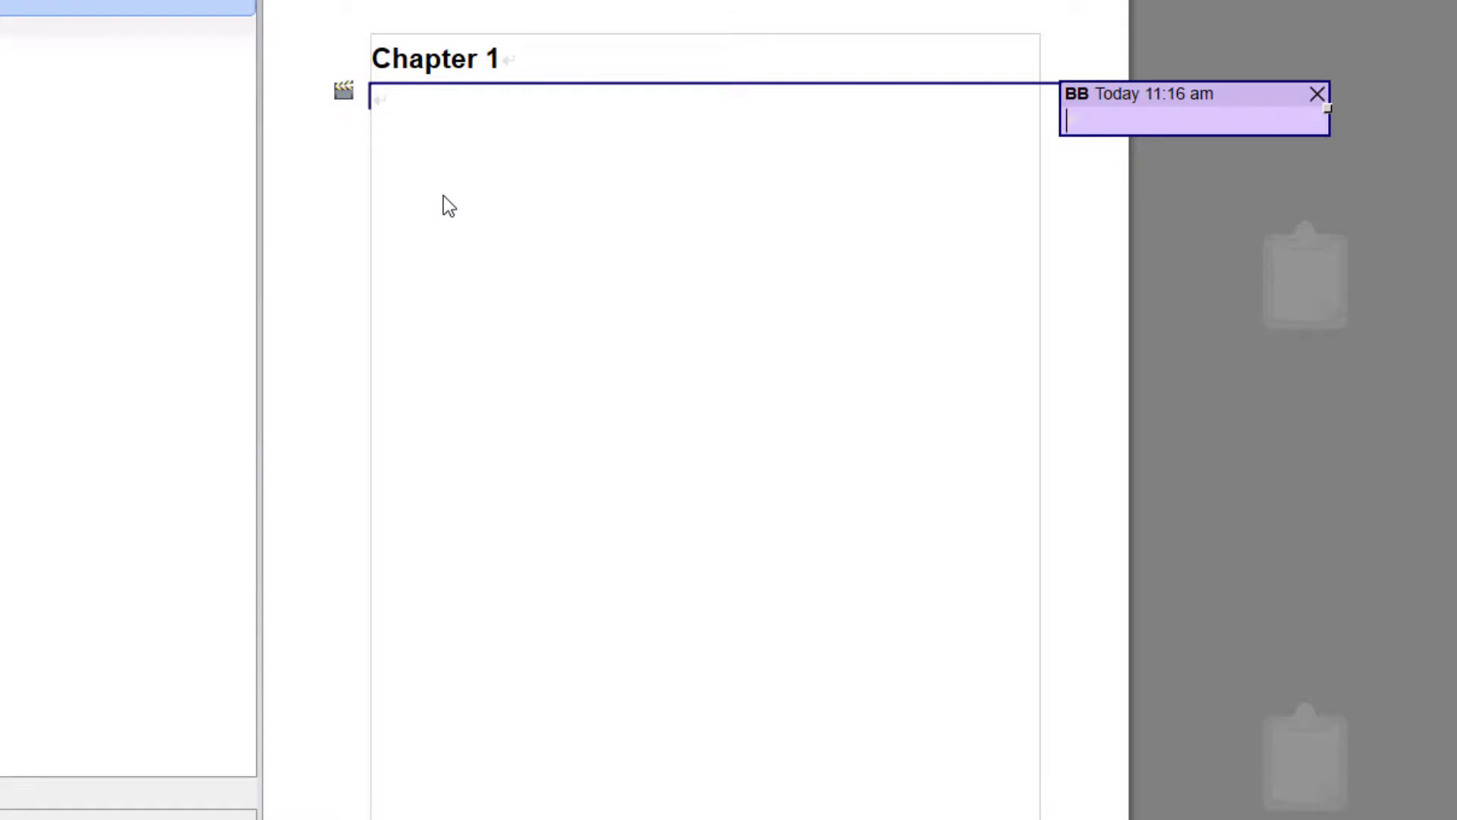
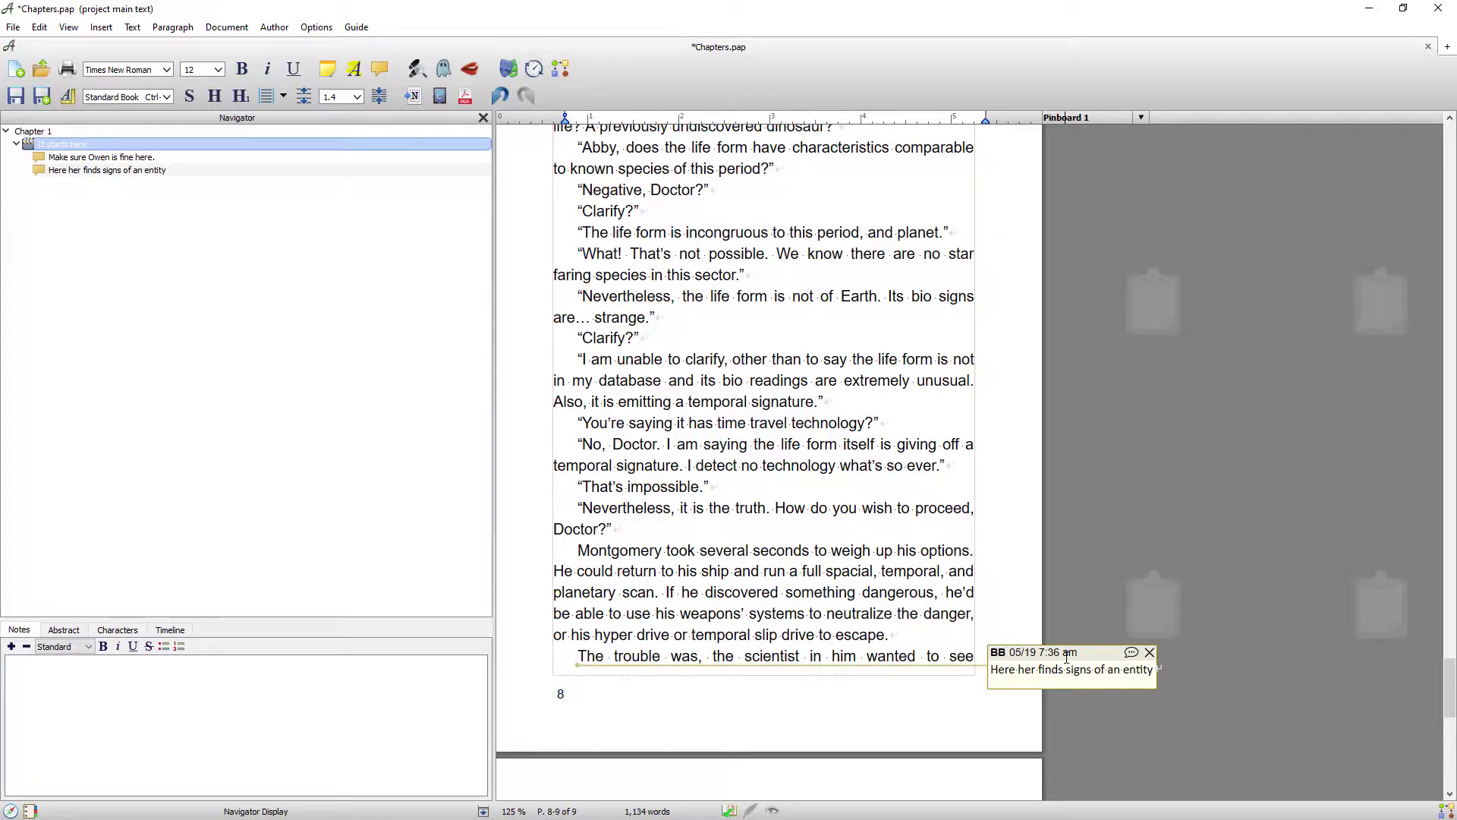
# - Check in the Navigator and the text where the scene "It starts here" and the two comments under it sit in Chapter 1
pyautogui.scroll(10, 958, 536)
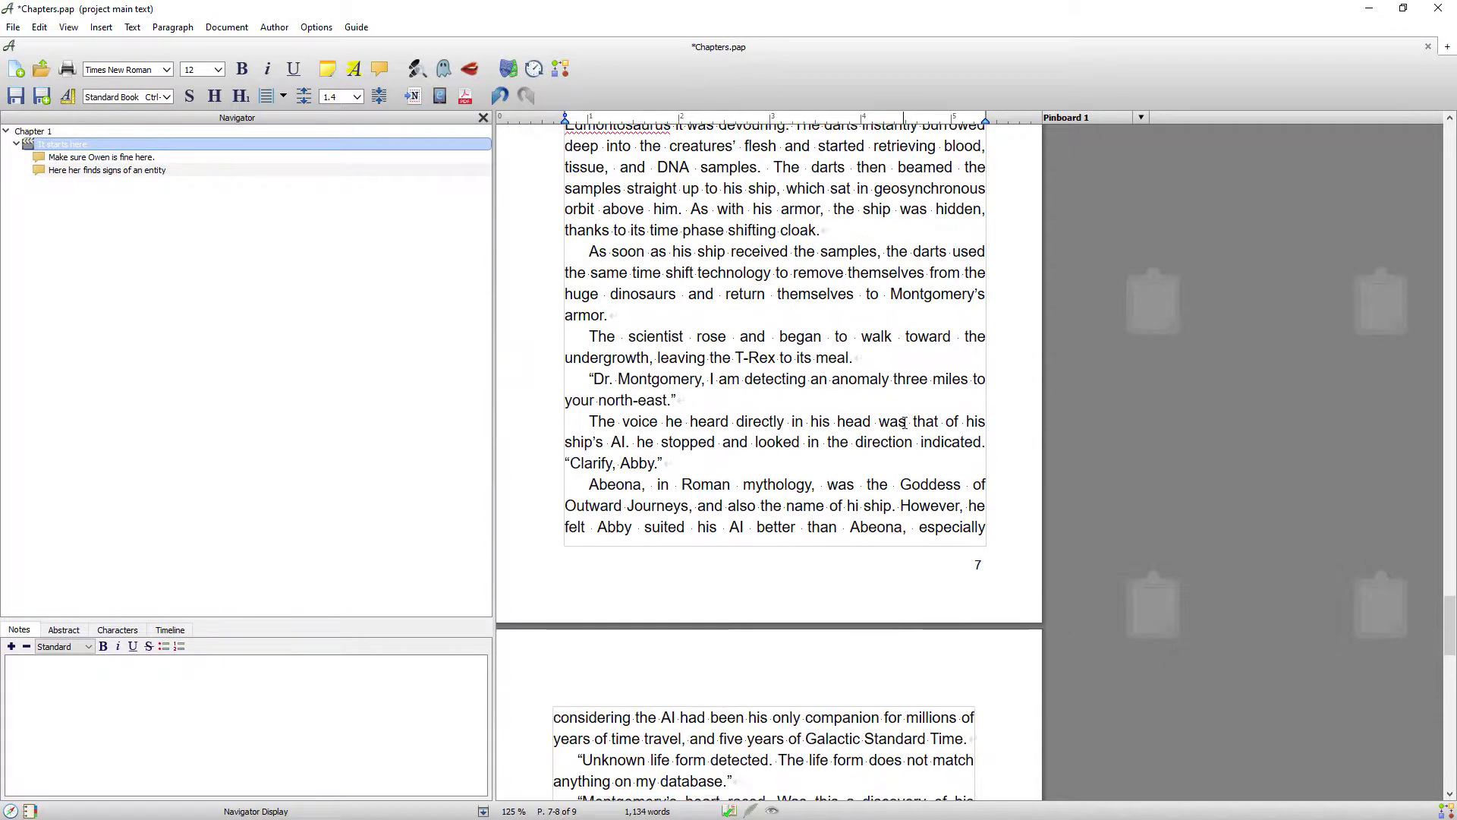
pyautogui.click(83, 171)
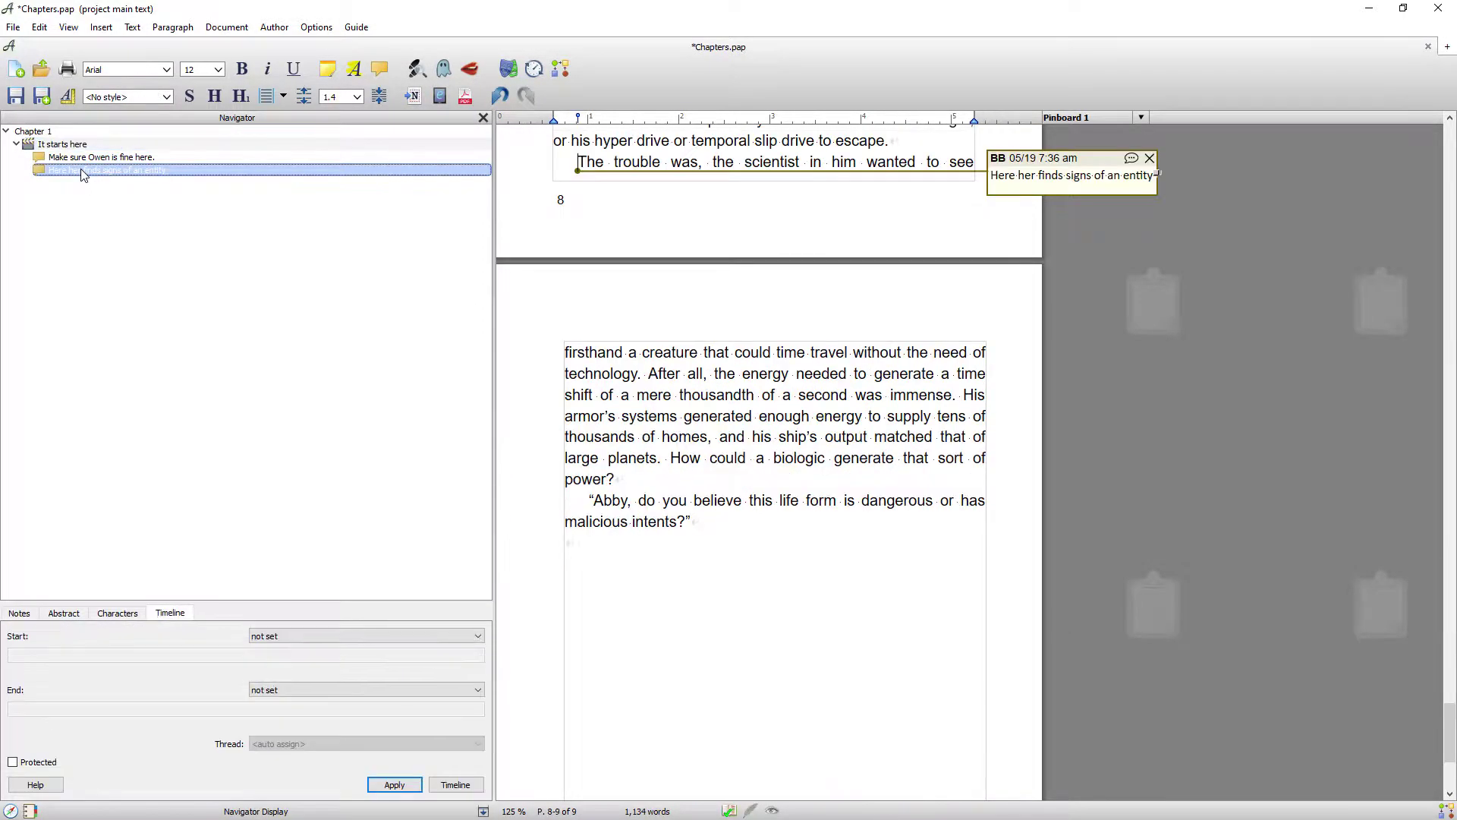
pyautogui.click(83, 161)
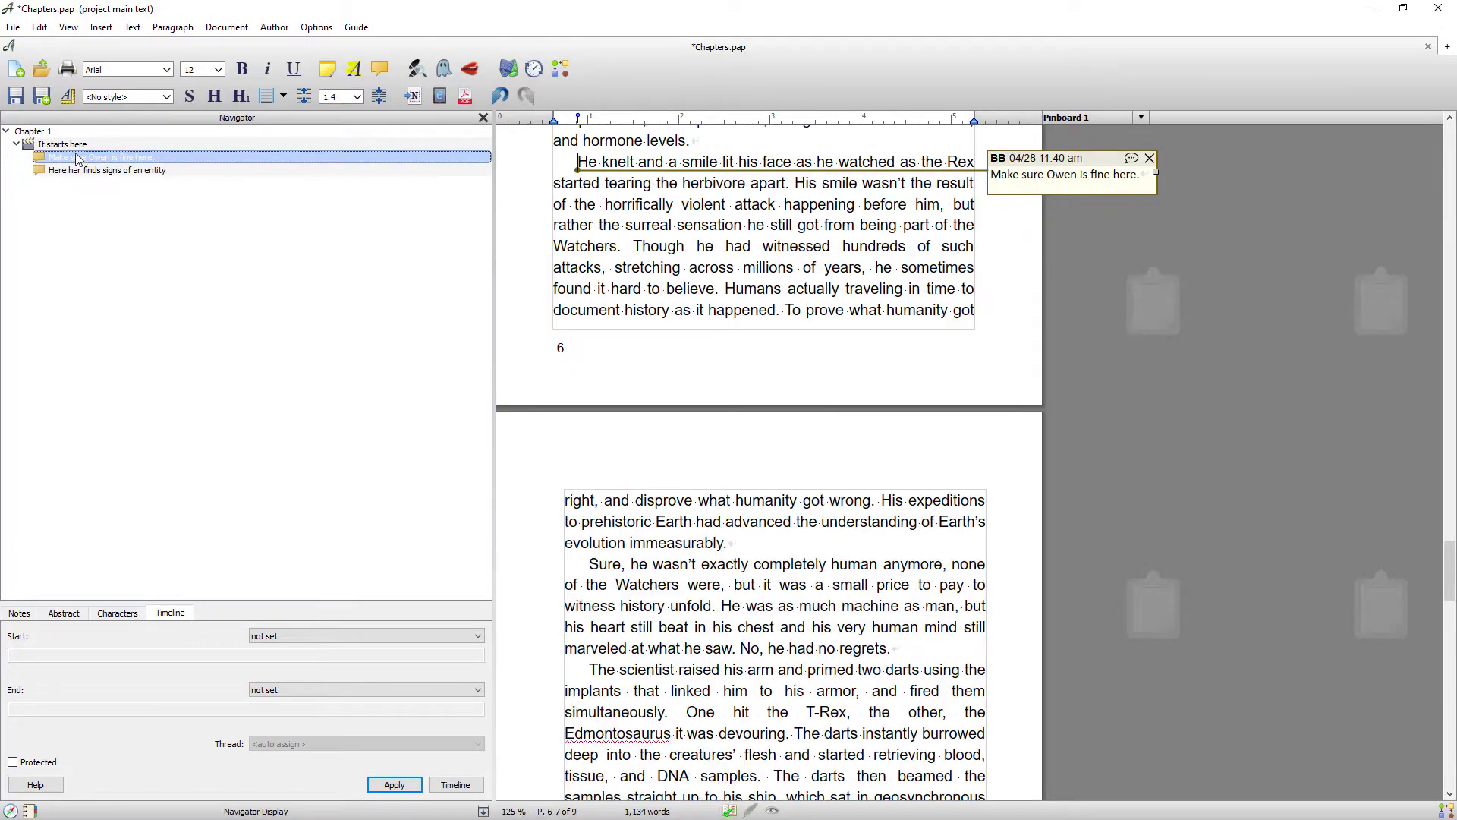
pyautogui.click(42, 146)
pyautogui.click(39, 132)
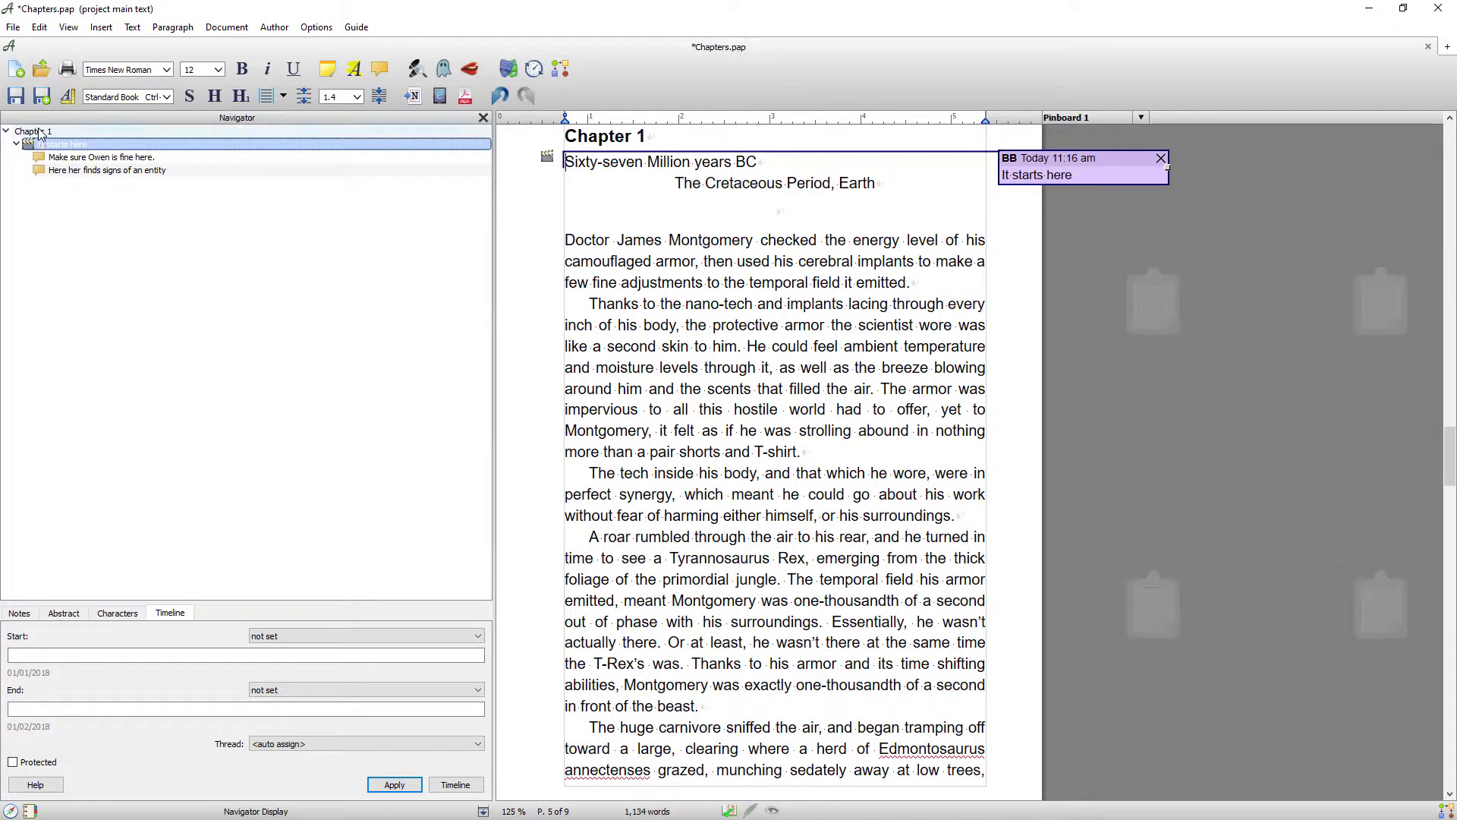
pyautogui.click(46, 145)
pyautogui.click(61, 157)
pyautogui.click(65, 170)
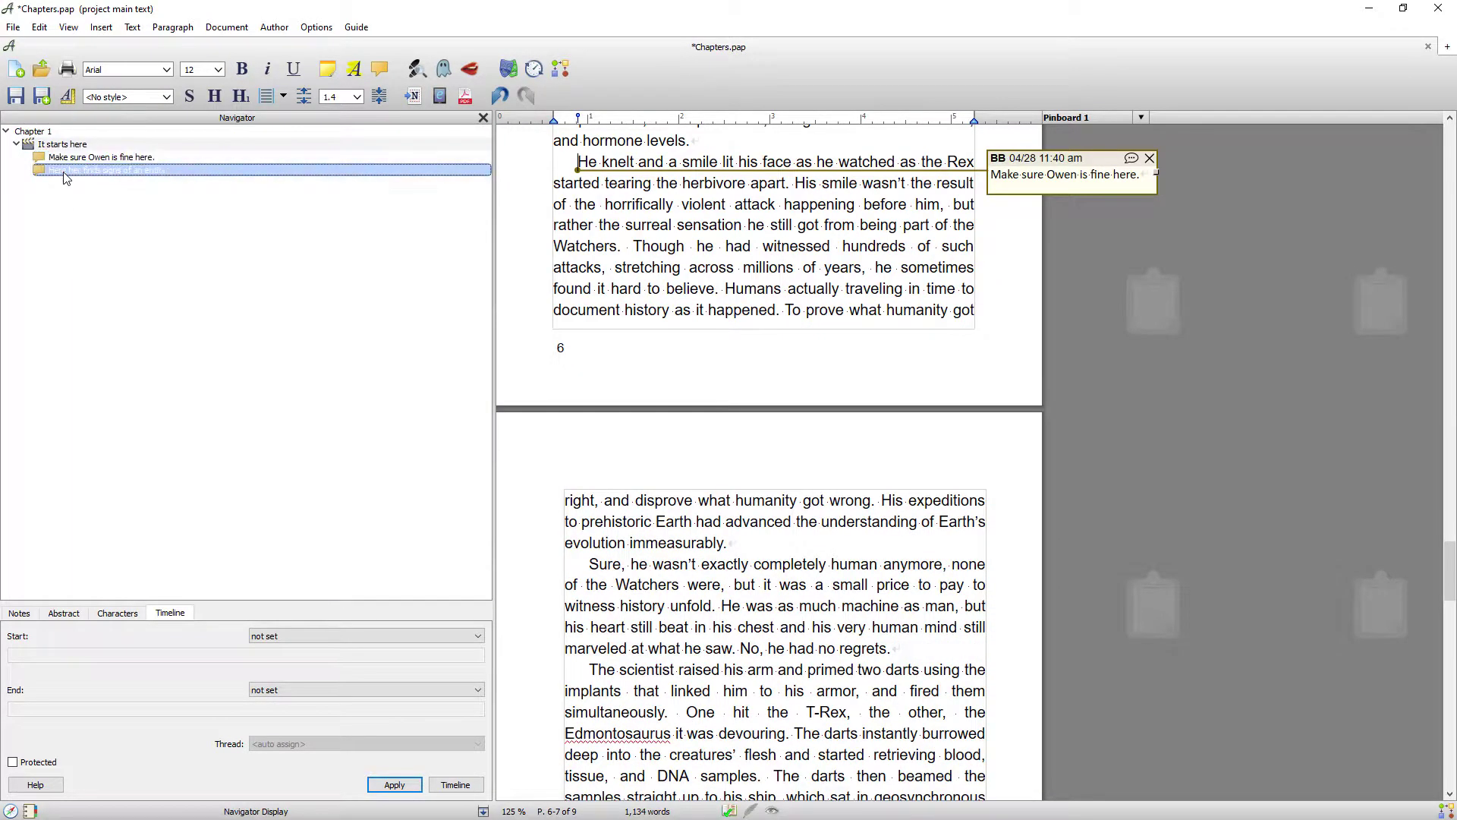
pyautogui.scroll(10, 806, 521)
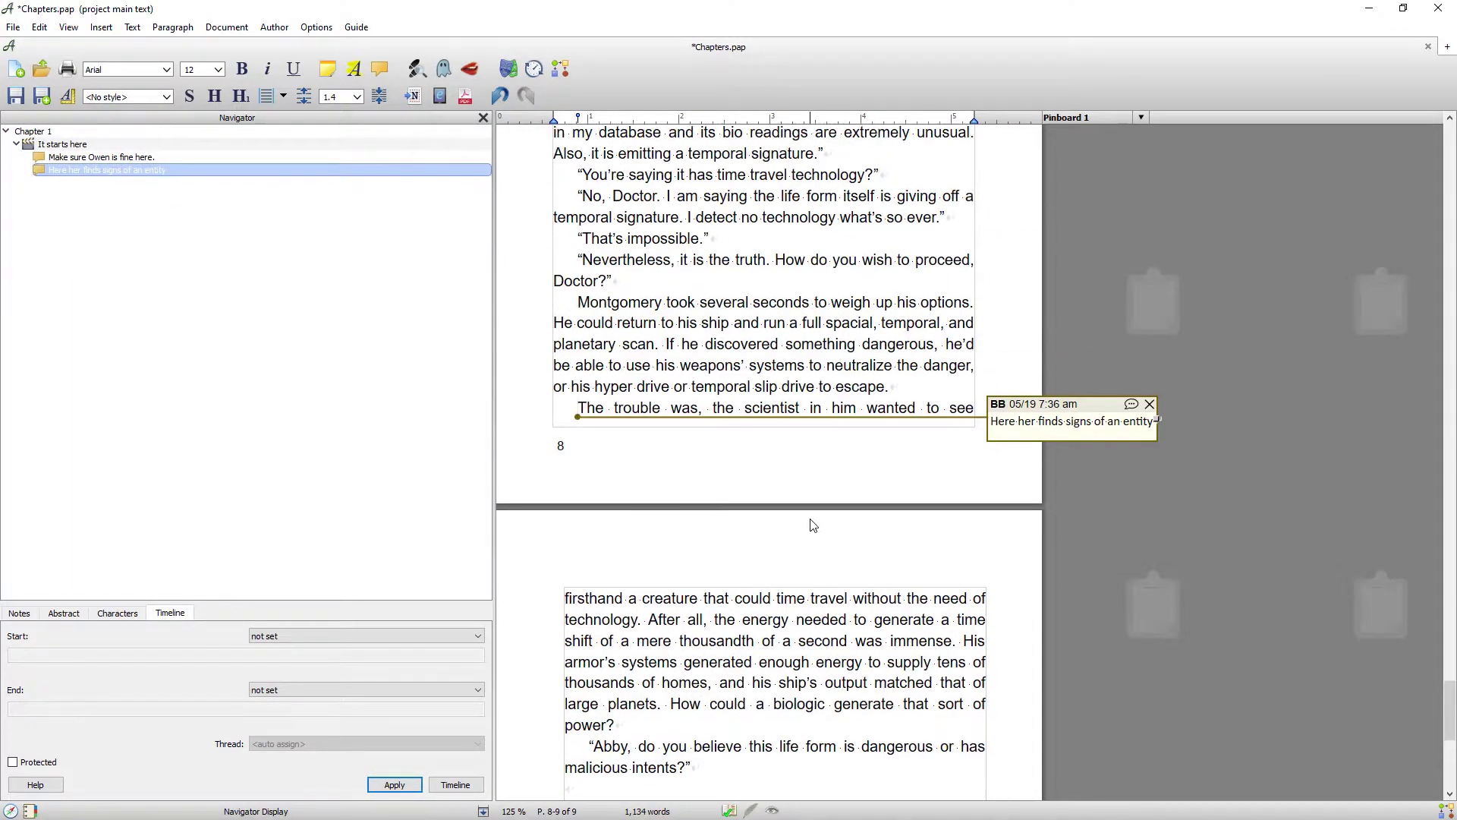
pyautogui.scroll(2, 812, 511)
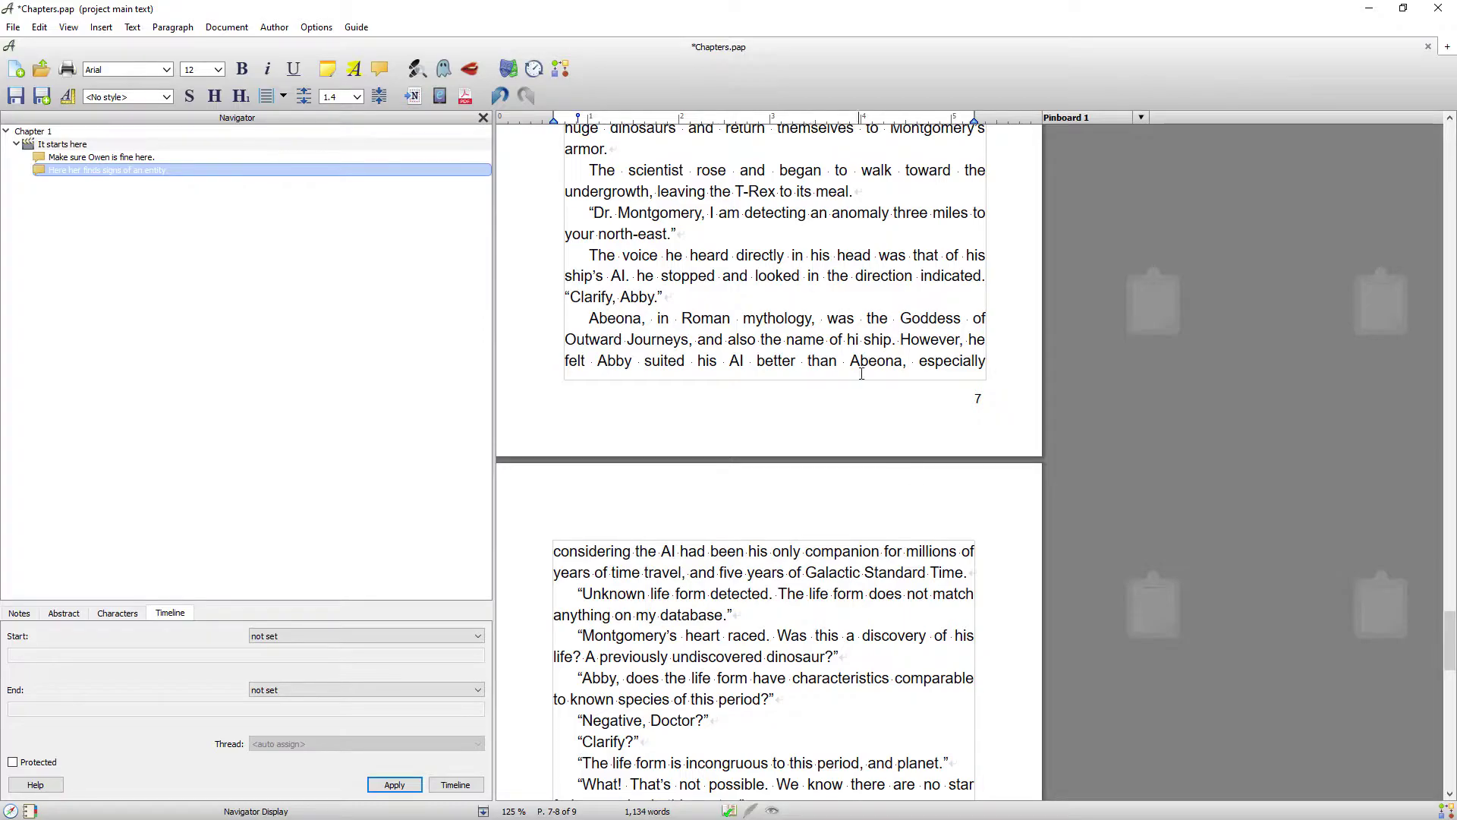
# - Insert a scene named "He moves on" at the start of the paragraph beginning "As soon as his ship received the samples"
pyautogui.scroll(5, 812, 512)
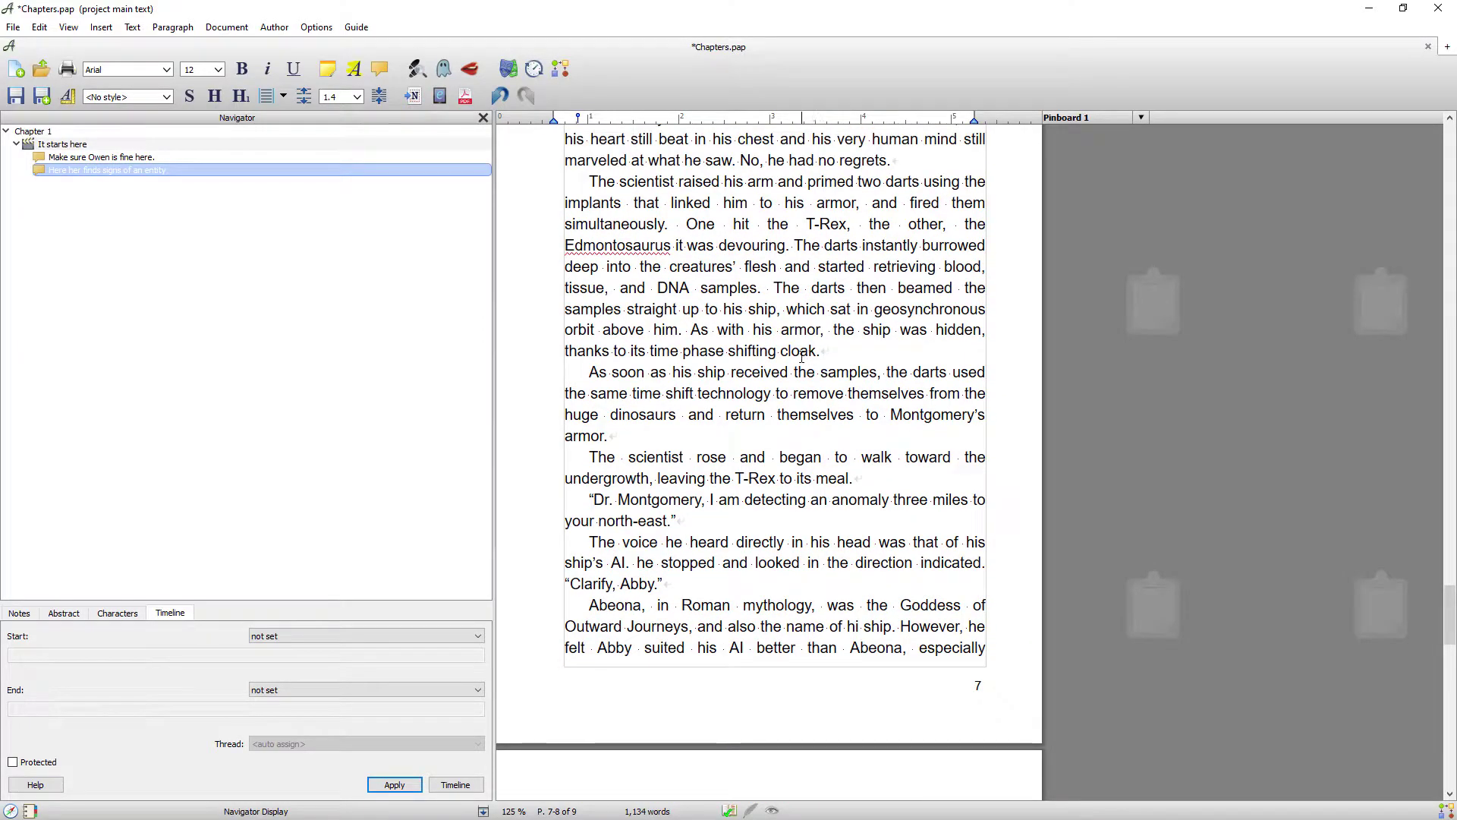
pyautogui.scroll(-1, 783, 356)
pyautogui.click(581, 329)
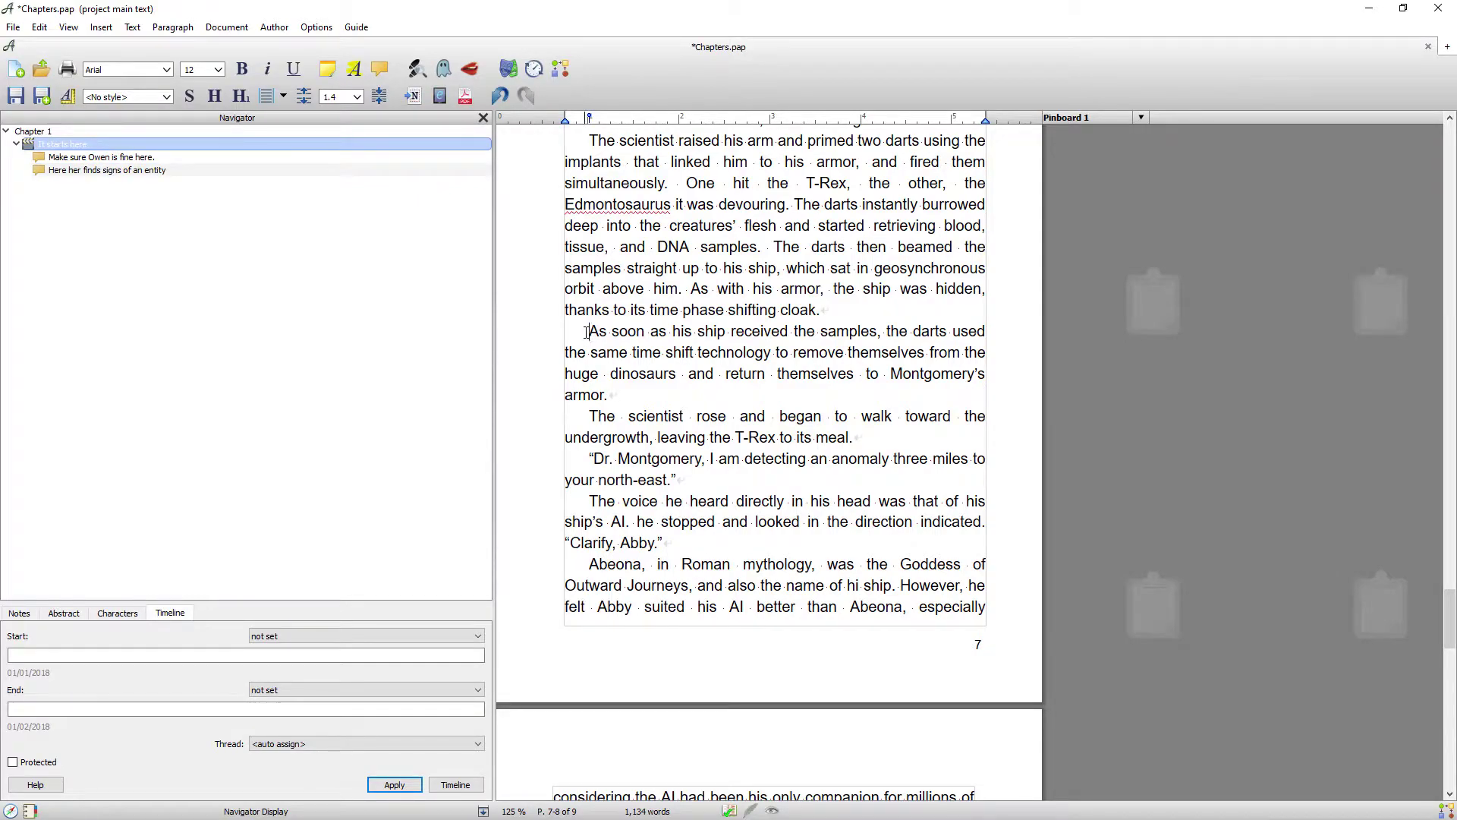
pyautogui.rightClick(585, 331)
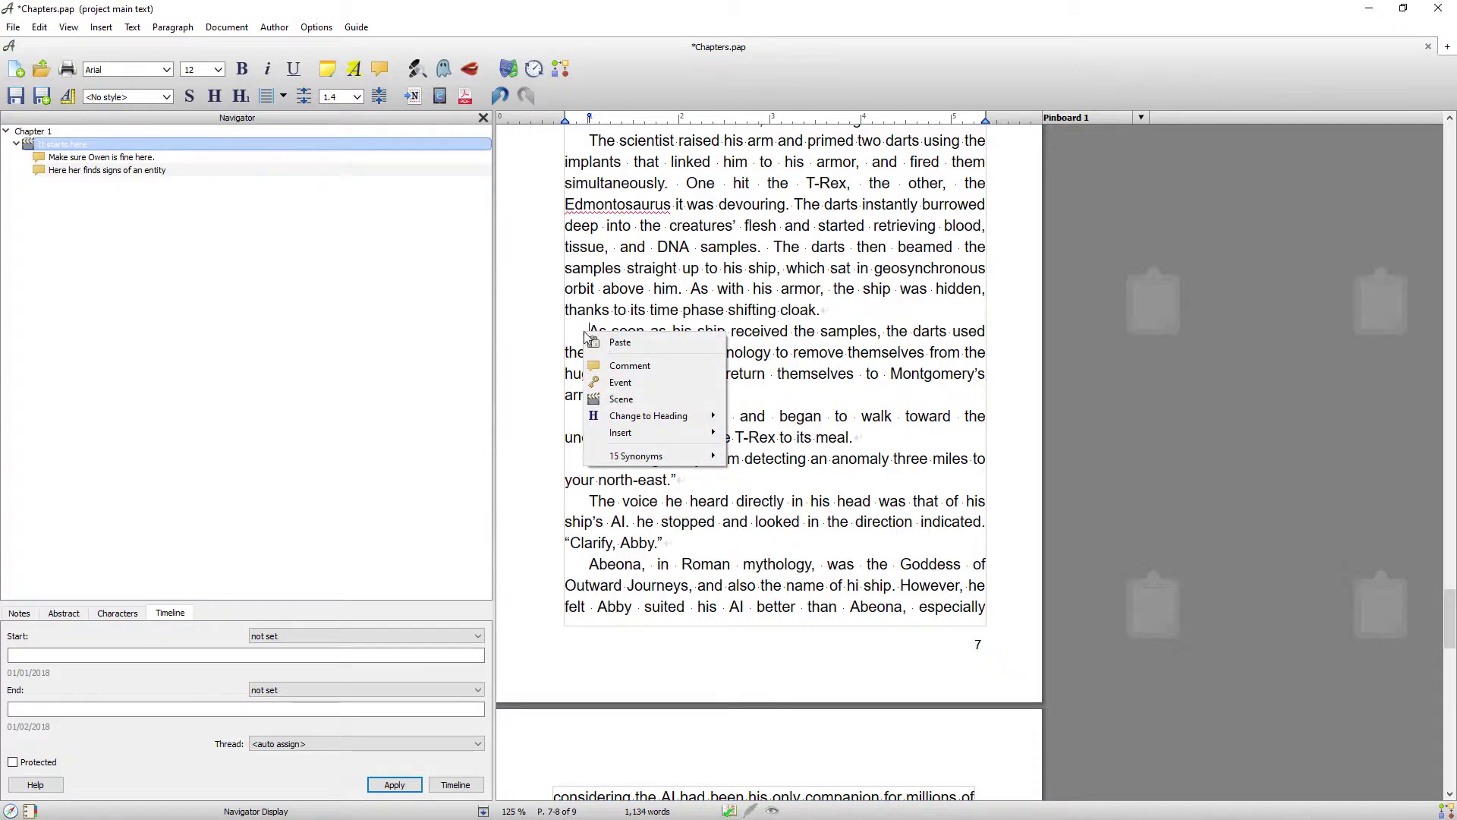
pyautogui.click(627, 398)
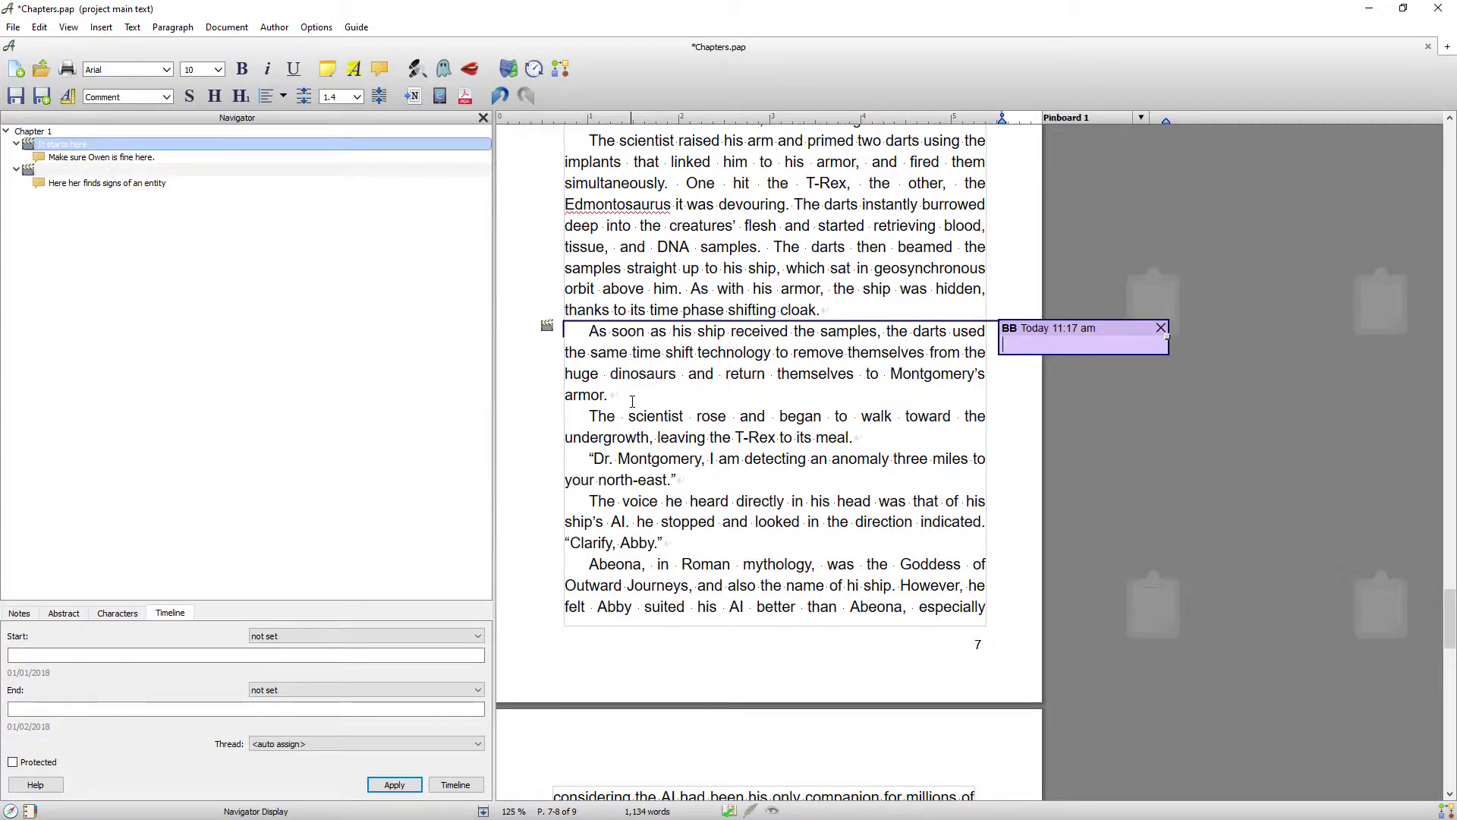
pyautogui.write('He mov')
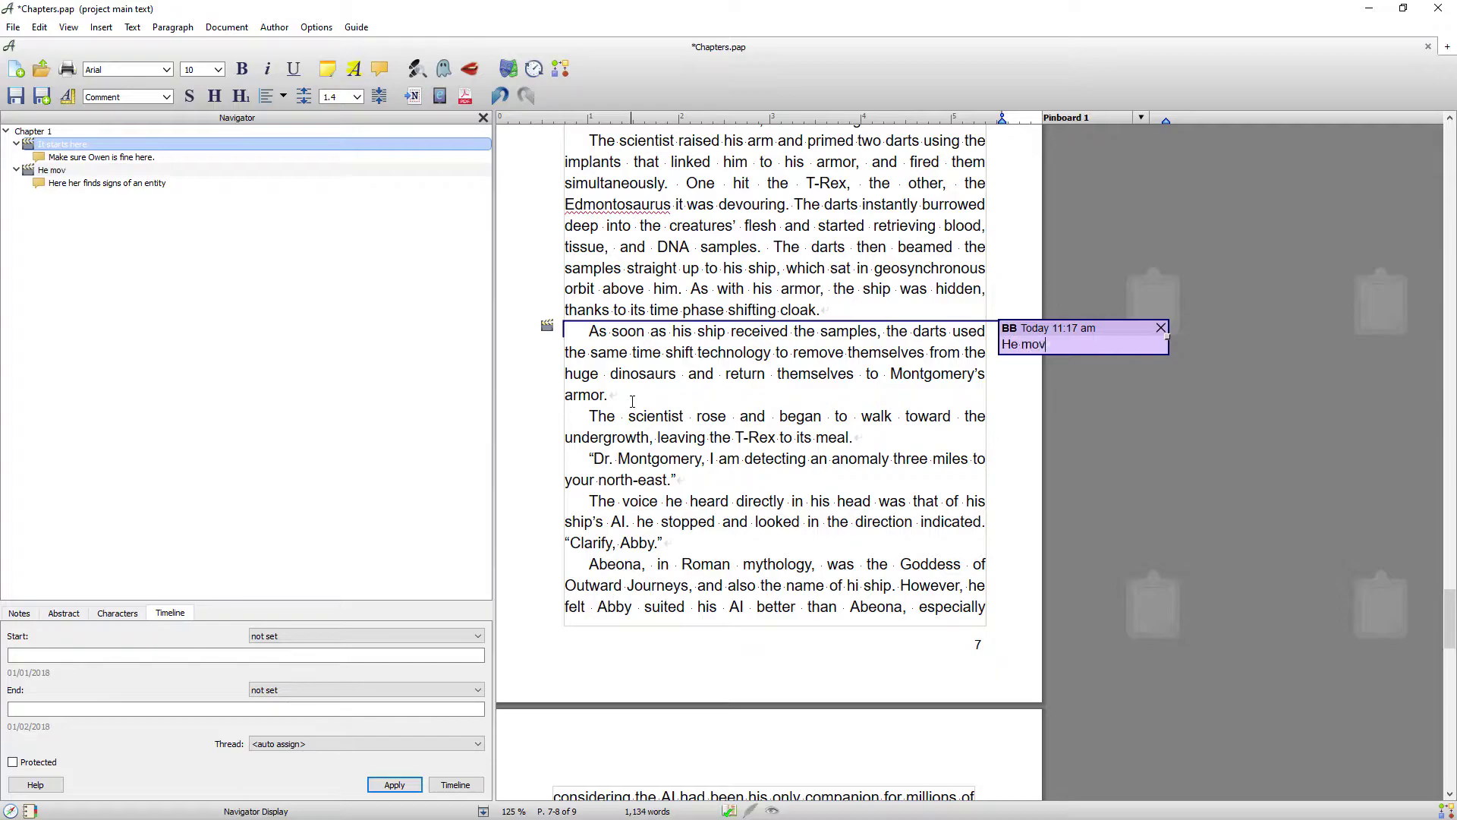
pyautogui.write('es on')
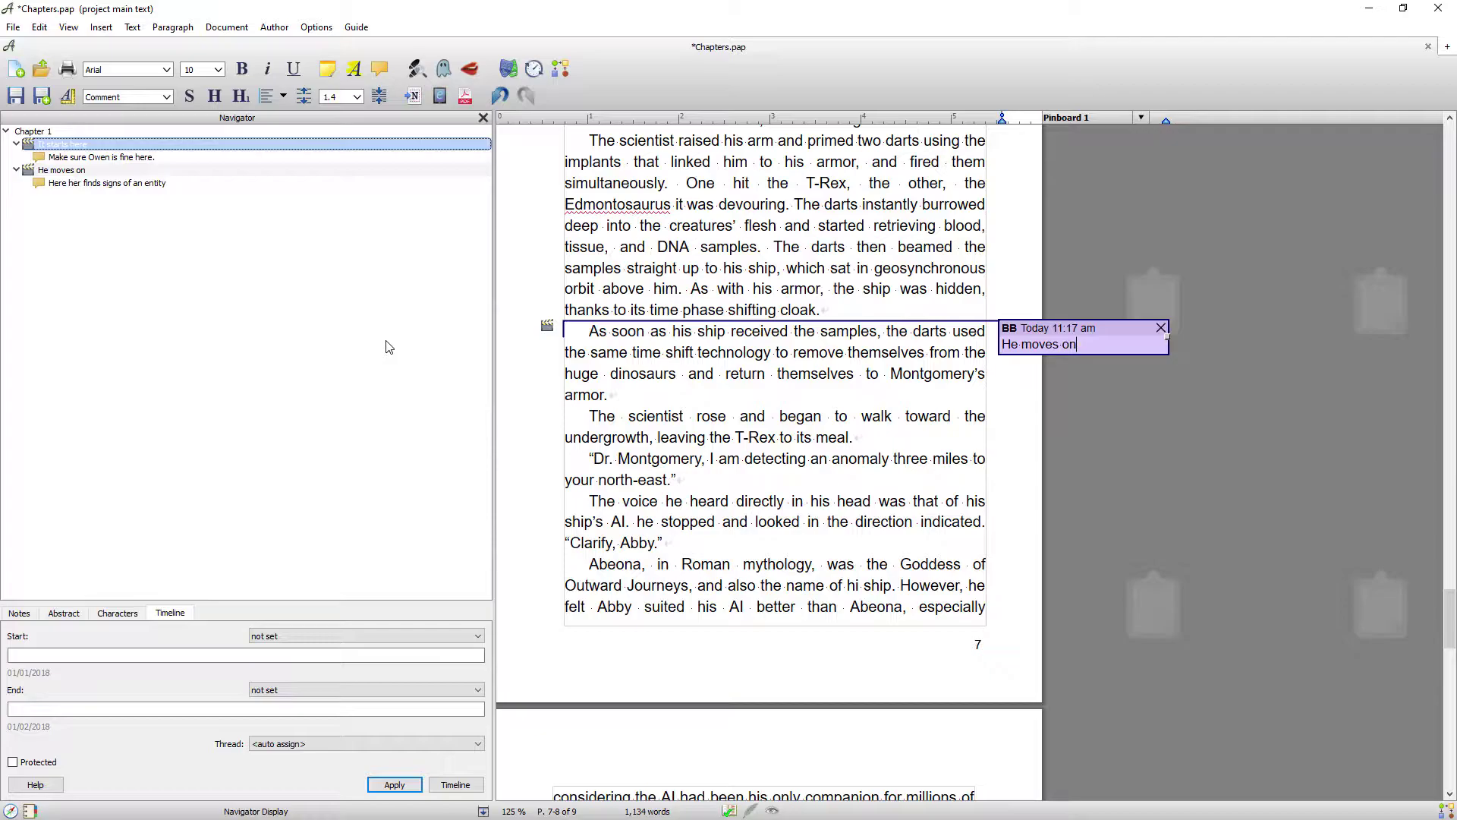
# - Check in the Navigator and the text how Chapter 1 and its comments are divided between the scenes "It starts here" and "He moves on"
pyautogui.click(42, 169)
pyautogui.click(39, 157)
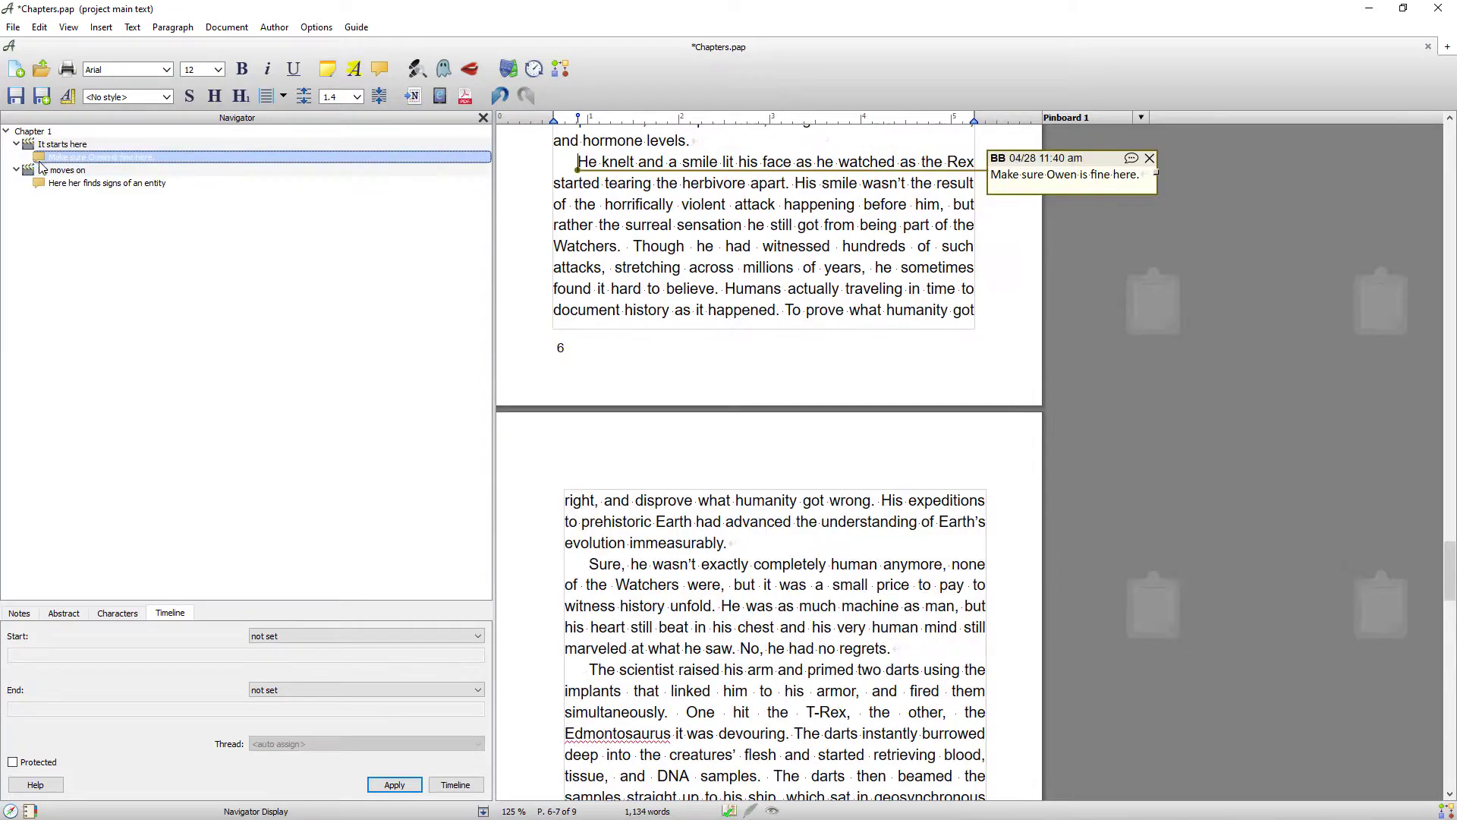
pyautogui.click(34, 146)
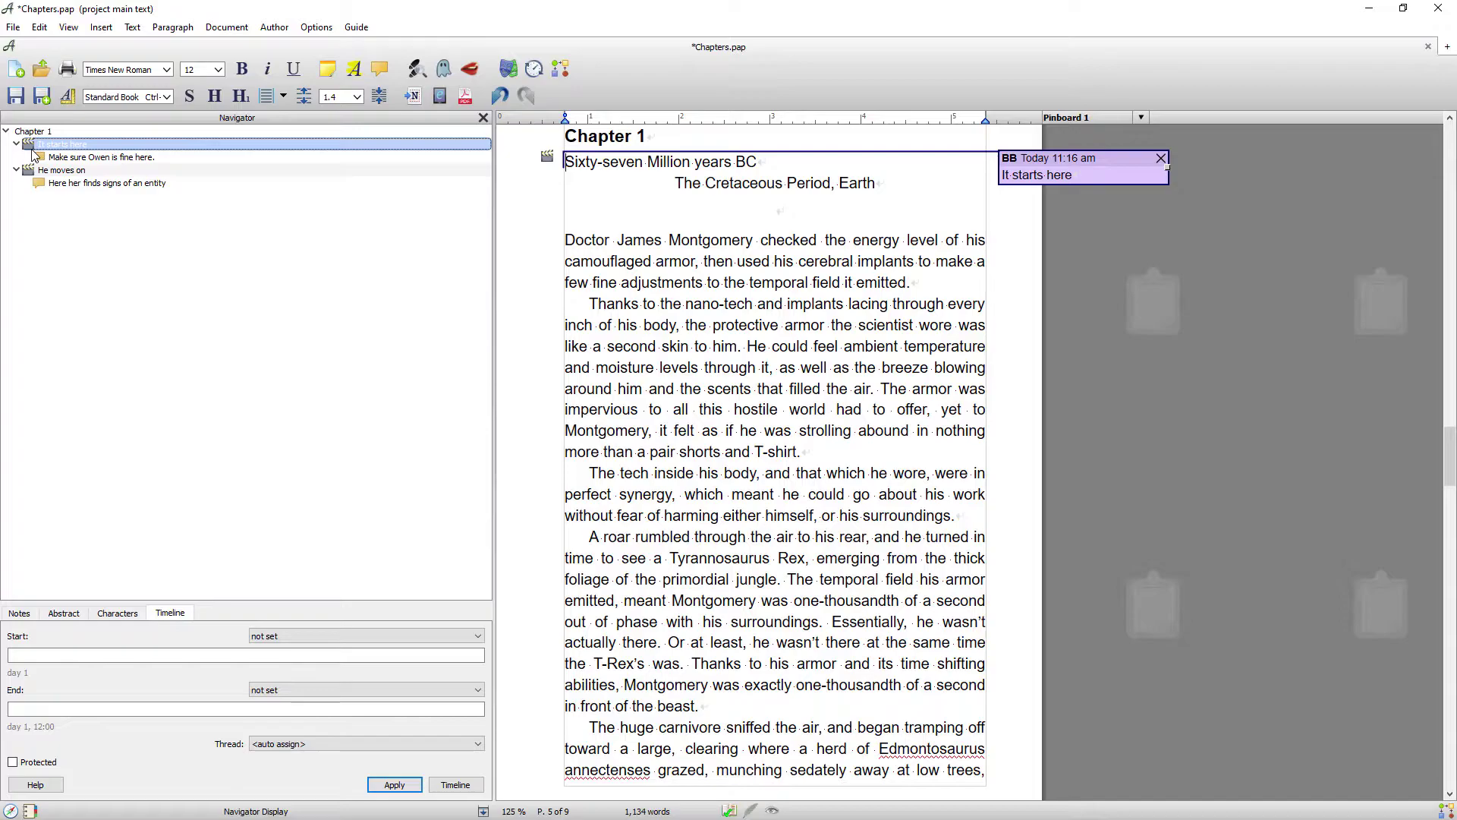
pyautogui.scroll(-3, 709, 381)
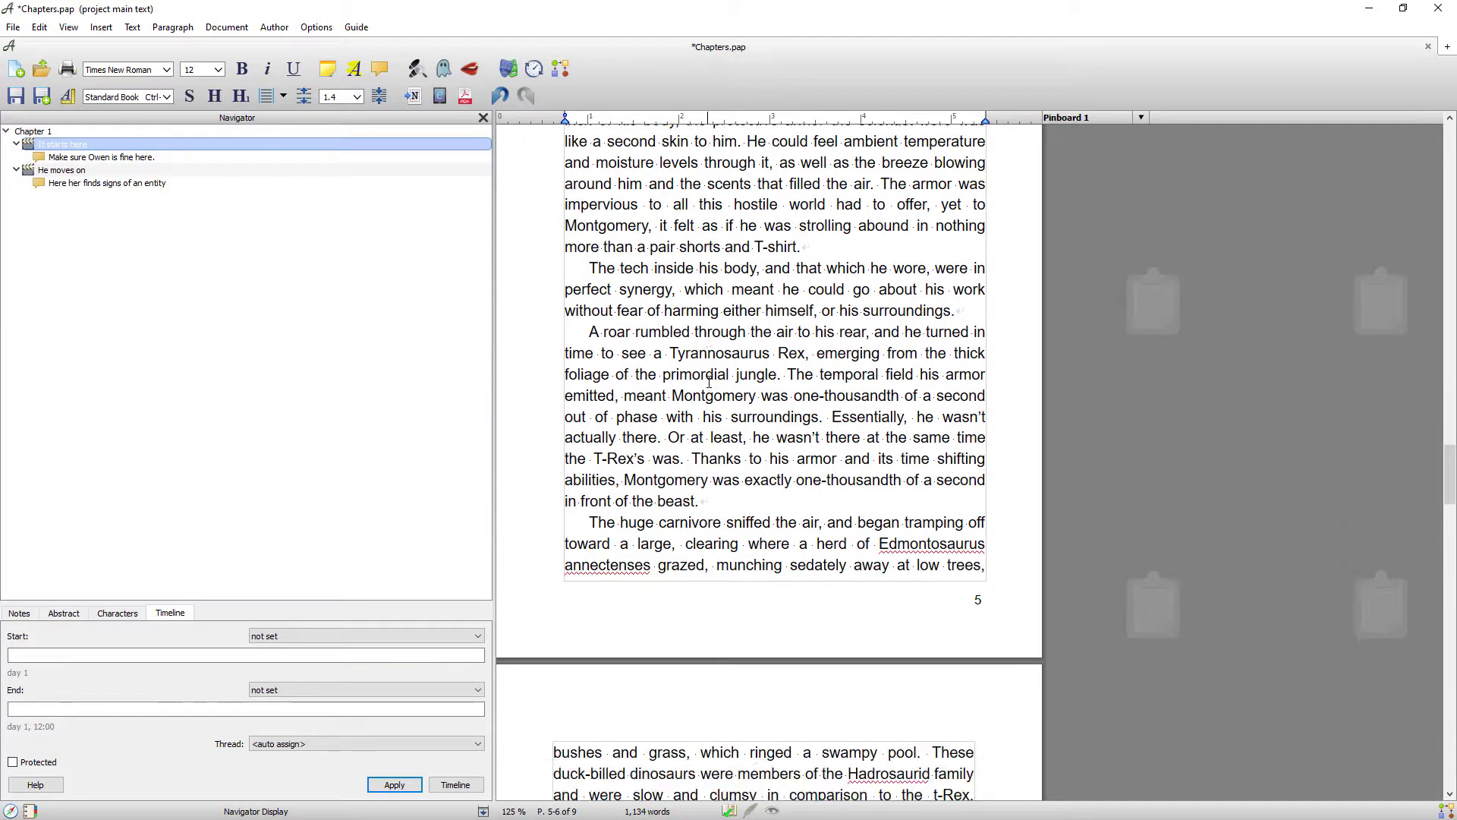
pyautogui.scroll(-18, 709, 382)
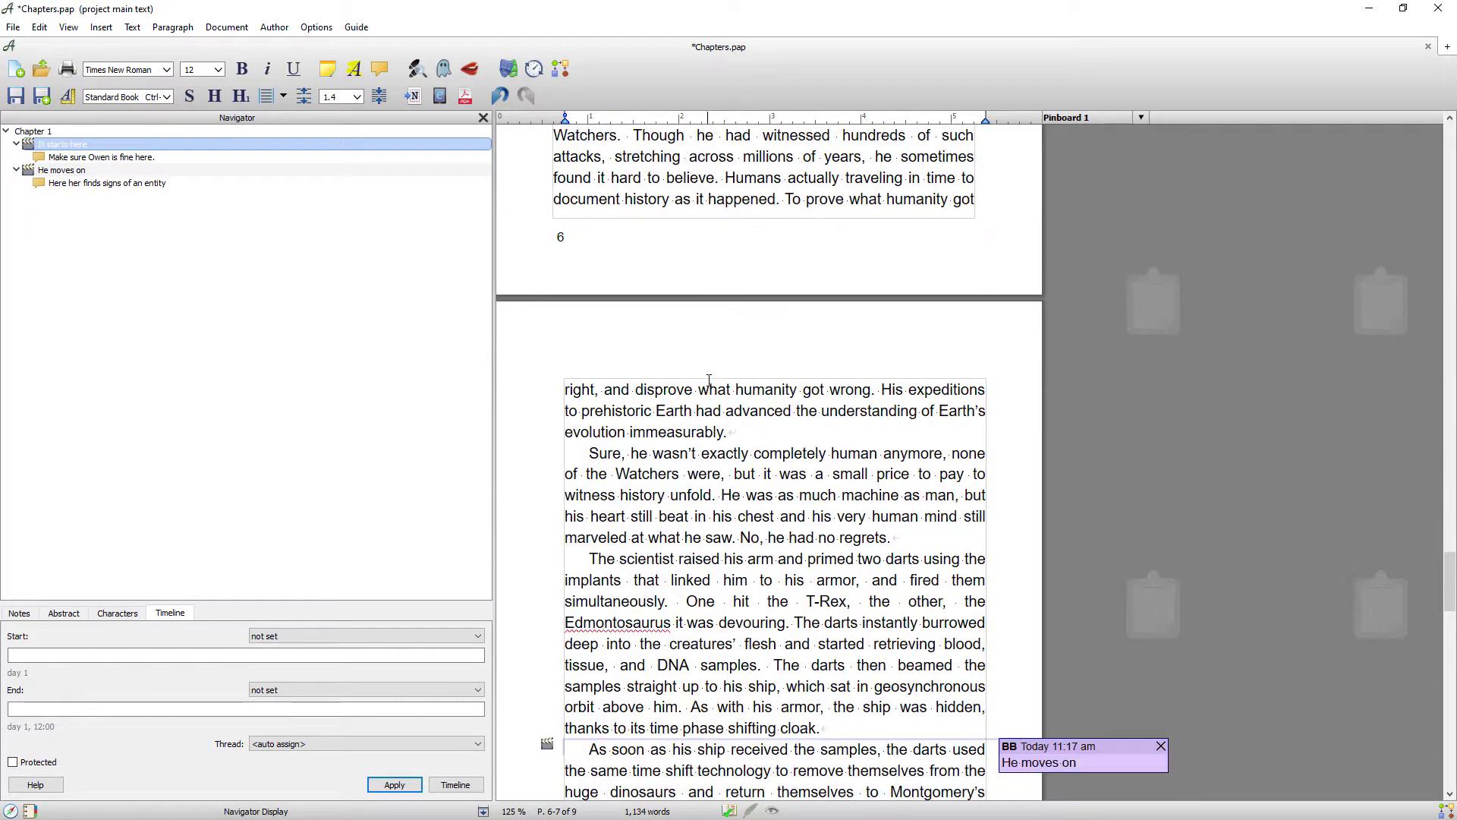
pyautogui.scroll(-2, 709, 382)
# - Insert an event named "He dies" at the start of the paragraph beginning "The Tyrannosaurus accelerated to its top speed"
pyautogui.scroll(4, 699, 382)
pyautogui.scroll(4, 698, 381)
pyautogui.scroll(3, 695, 376)
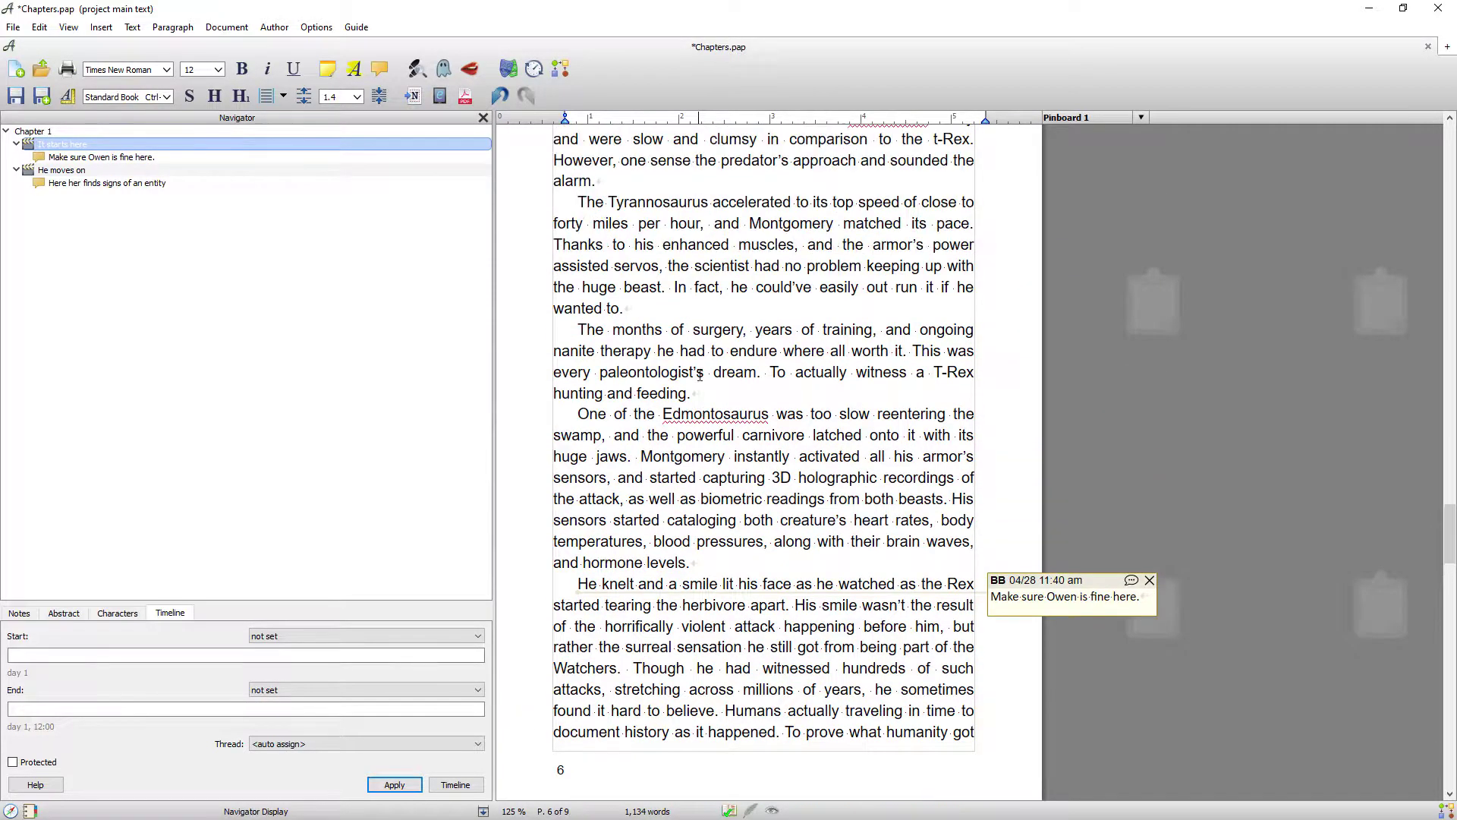
pyautogui.click(579, 243)
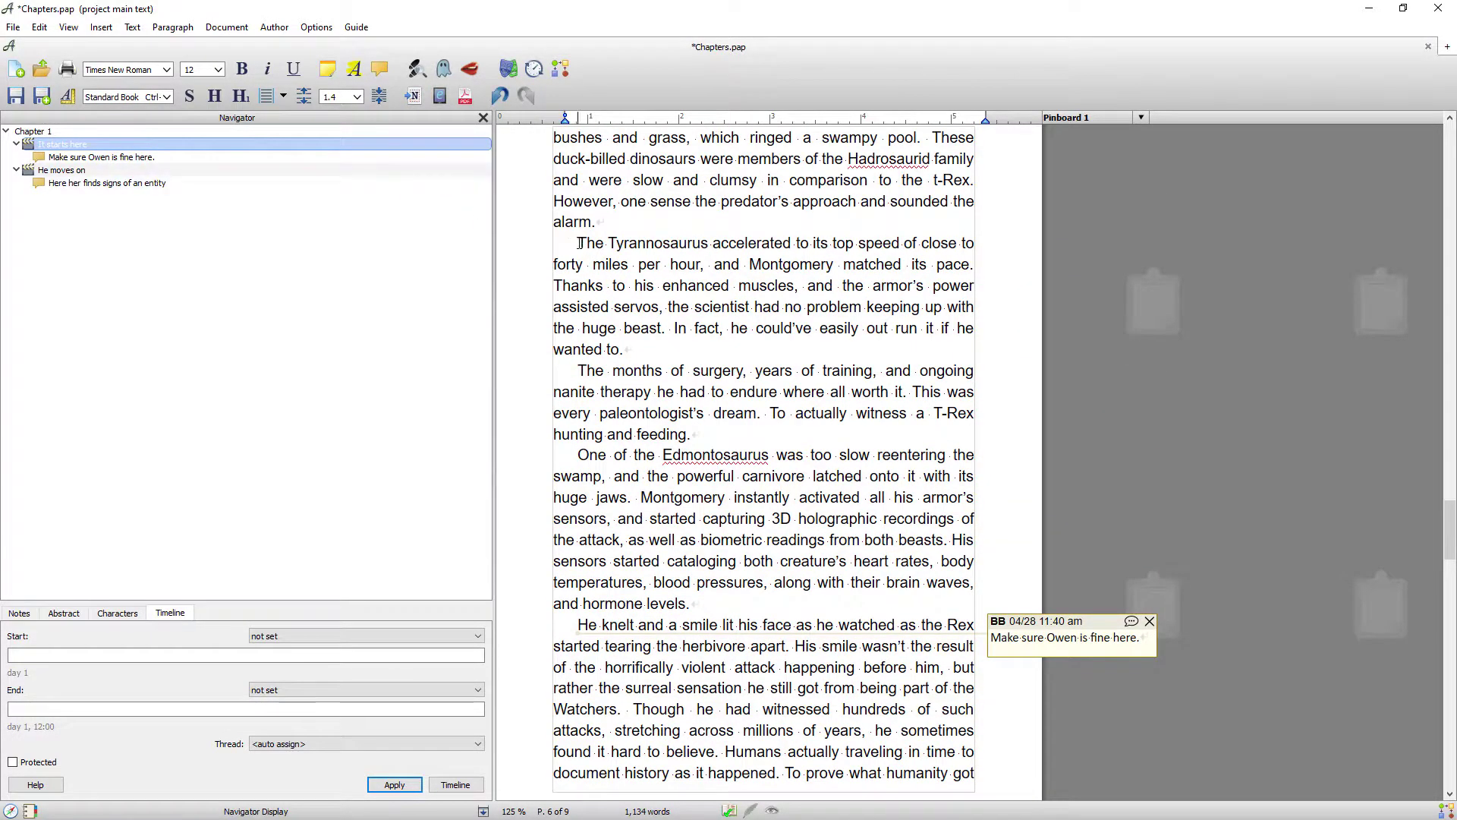
pyautogui.rightClick(578, 243)
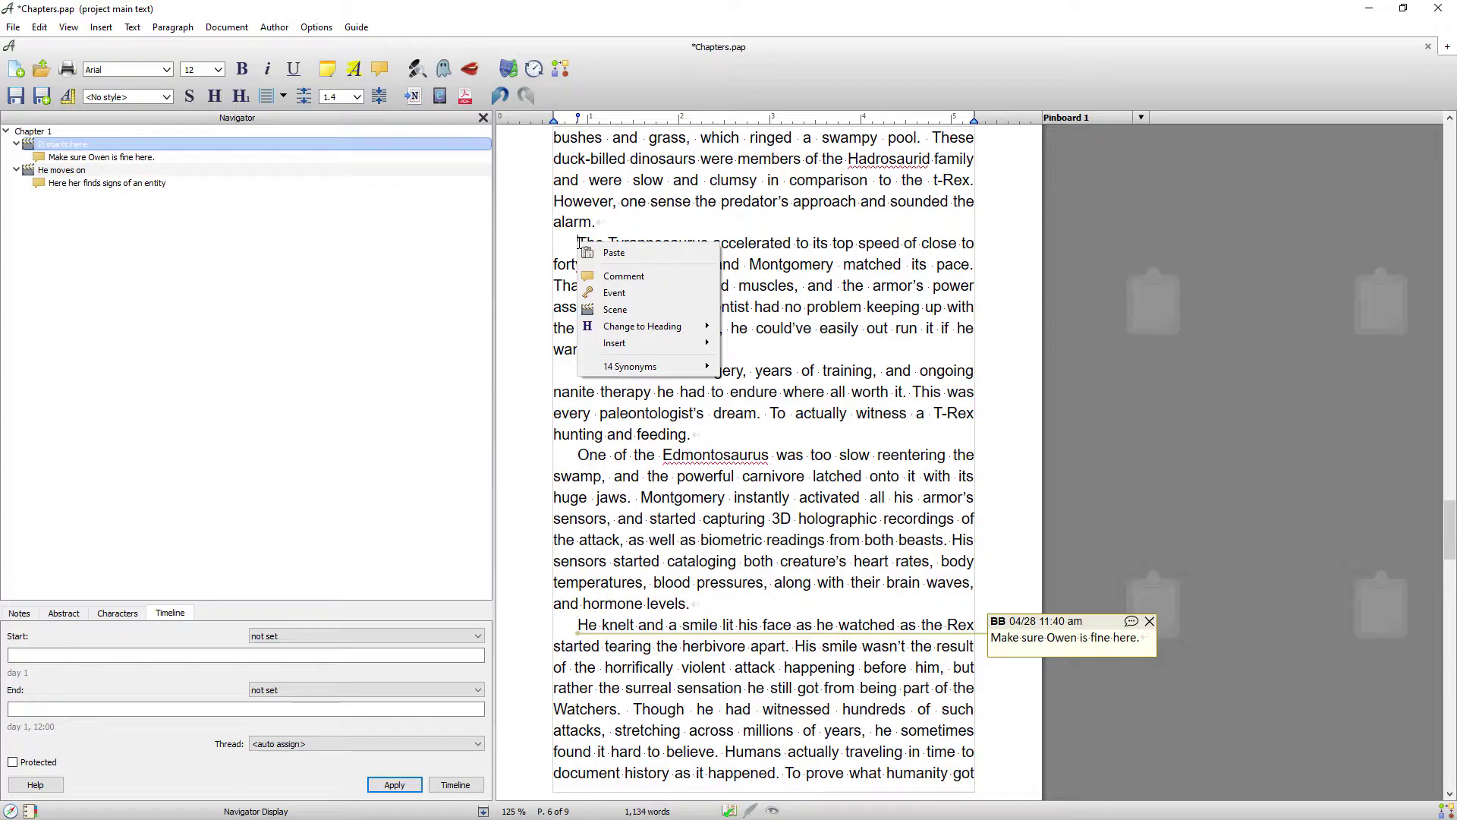
pyautogui.click(579, 242)
pyautogui.rightClick(573, 240)
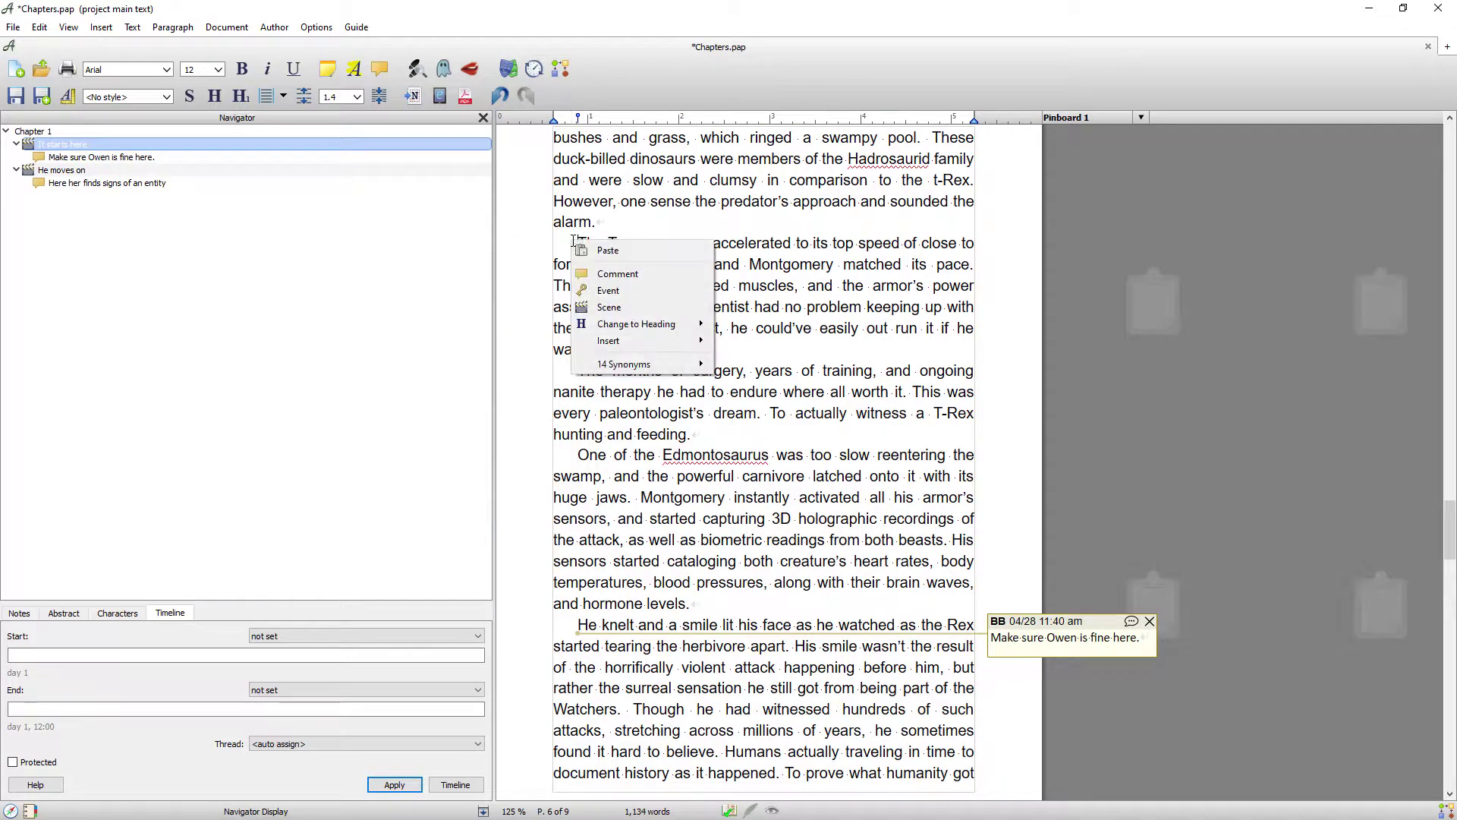
pyautogui.click(611, 292)
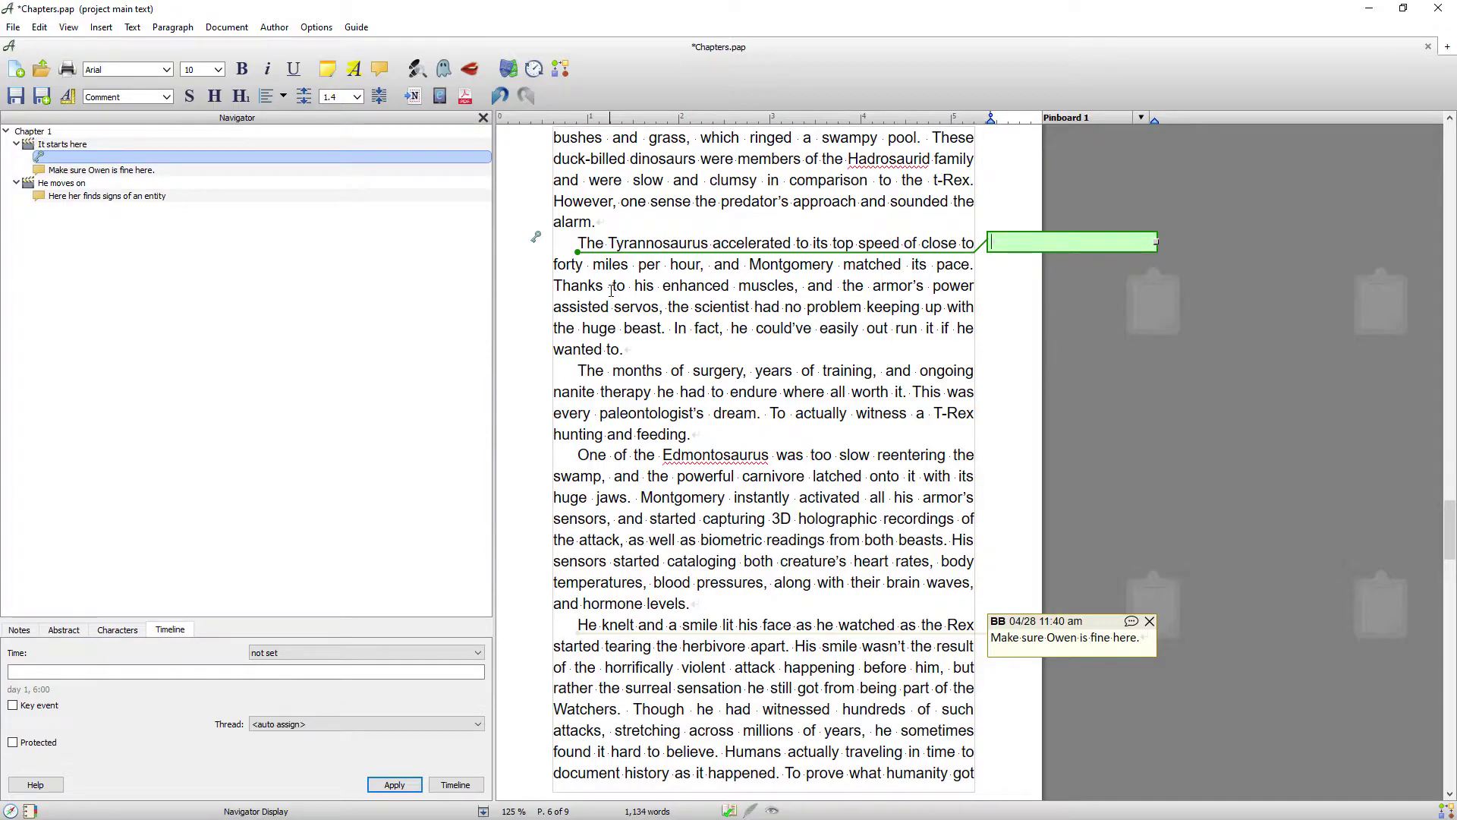
pyautogui.write('He dies')
# - Review where the "He dies" event, the two scenes and the comments of Chapter 1 sit by visiting their Navigator entries
pyautogui.click(50, 195)
pyautogui.click(48, 170)
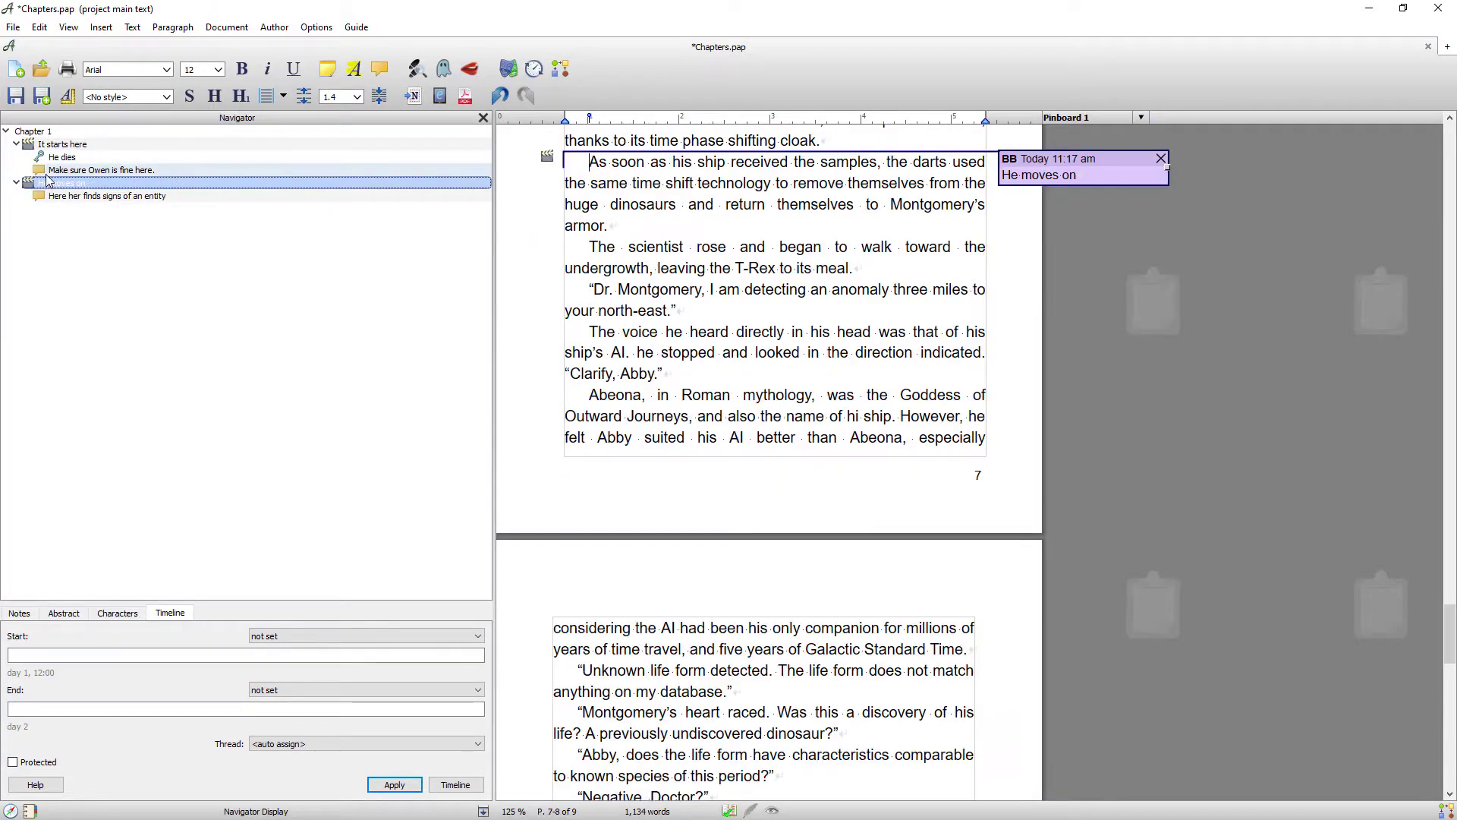
pyautogui.click(44, 157)
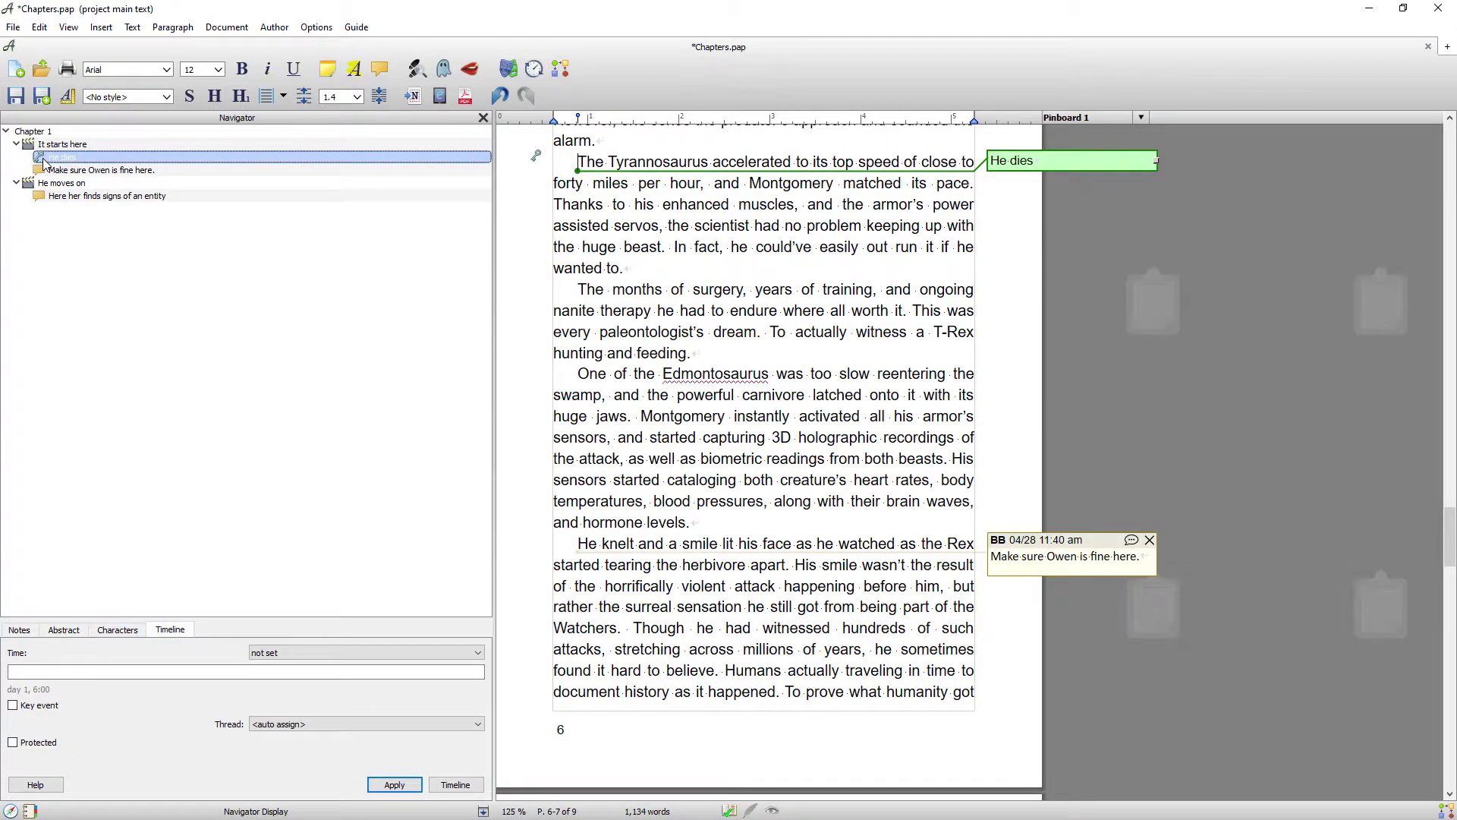
pyautogui.click(42, 144)
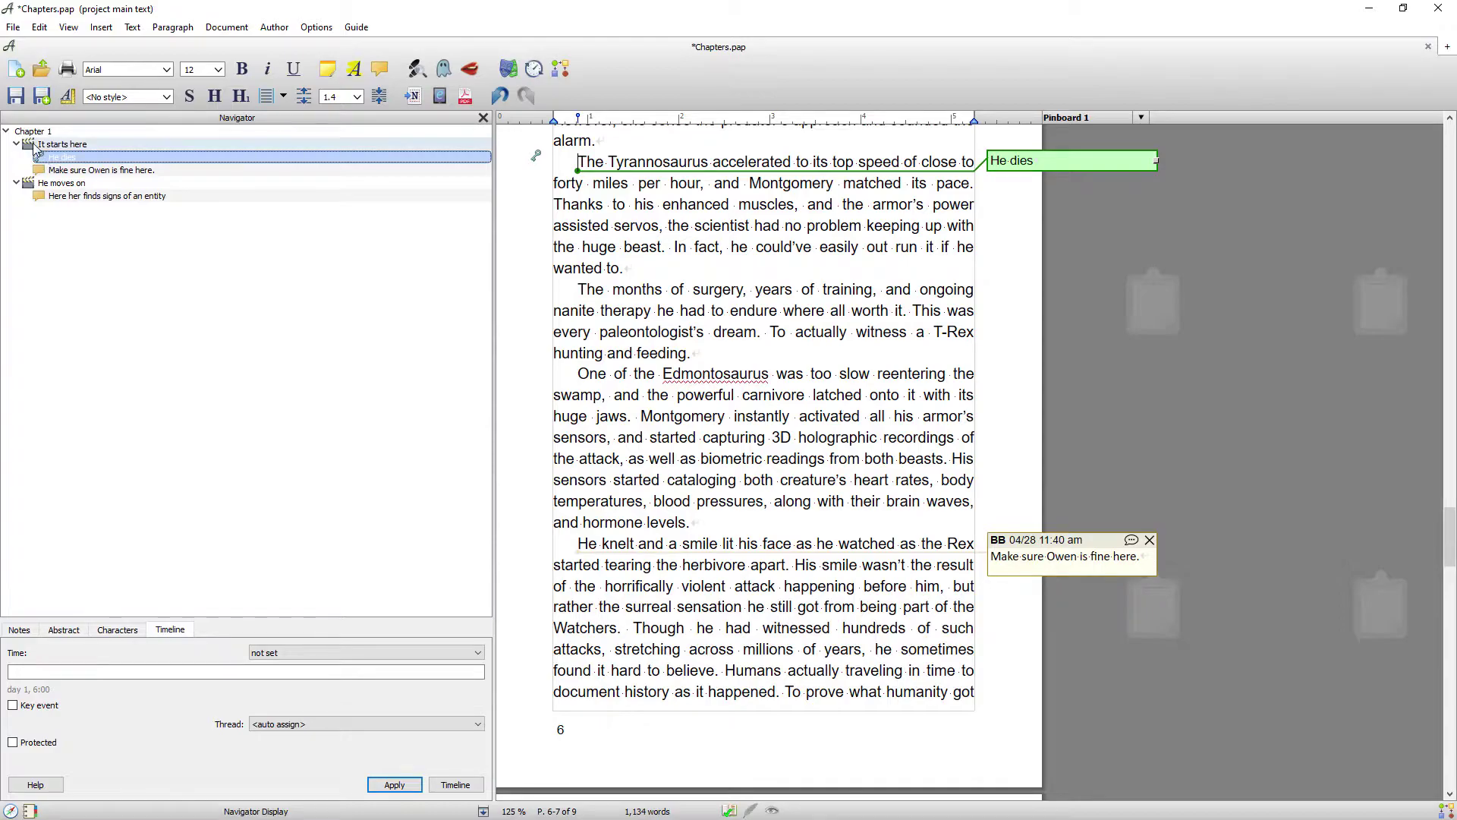
pyautogui.click(34, 184)
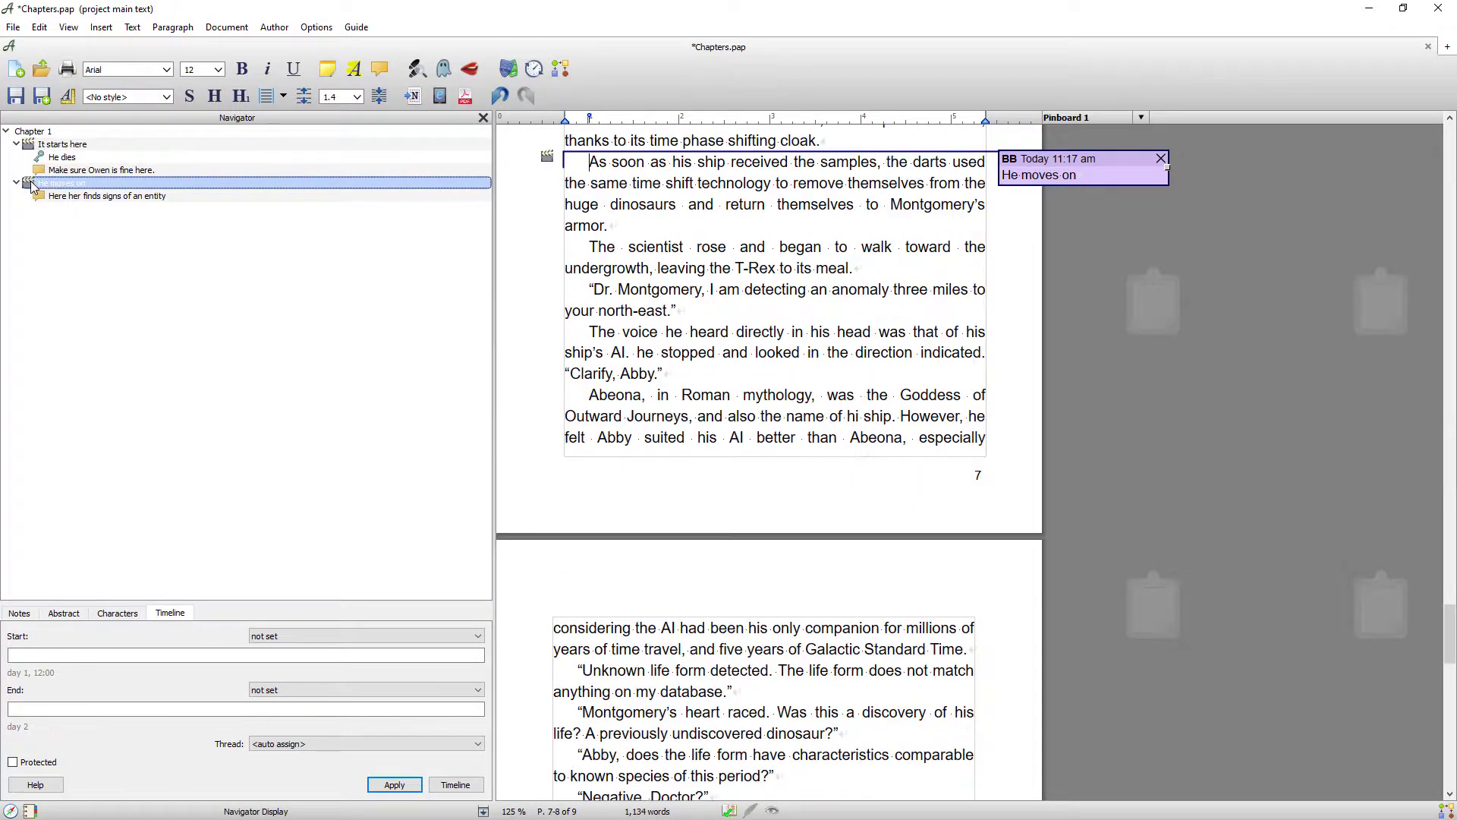
pyautogui.click(48, 196)
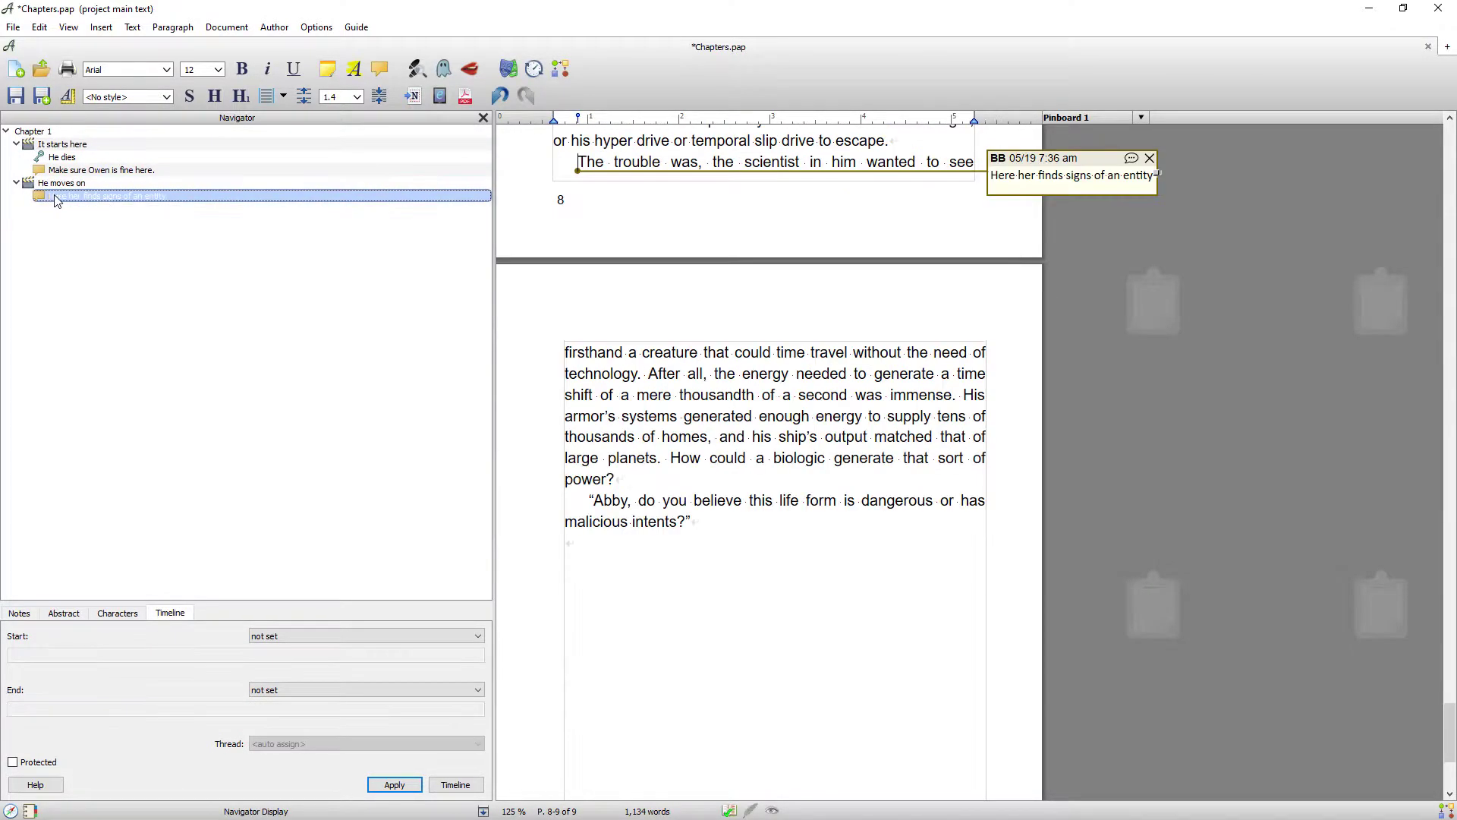
# - Insert a page break after the last line of Chapter 1 and create a "Chapter 2" heading in the Chapter Title style
pyautogui.scroll(-2, 773, 471)
pyautogui.click(709, 363)
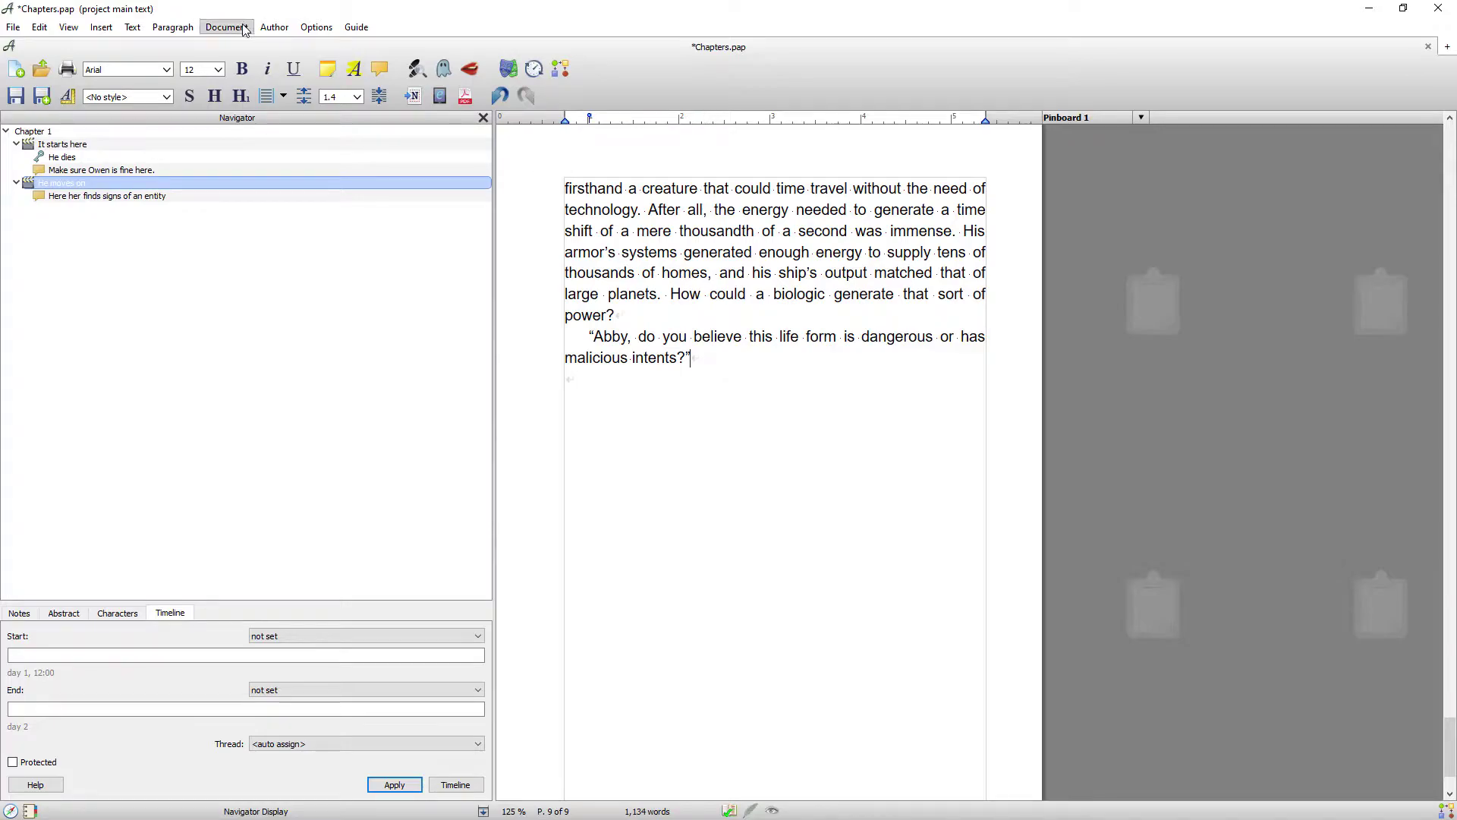
pyautogui.click(105, 30)
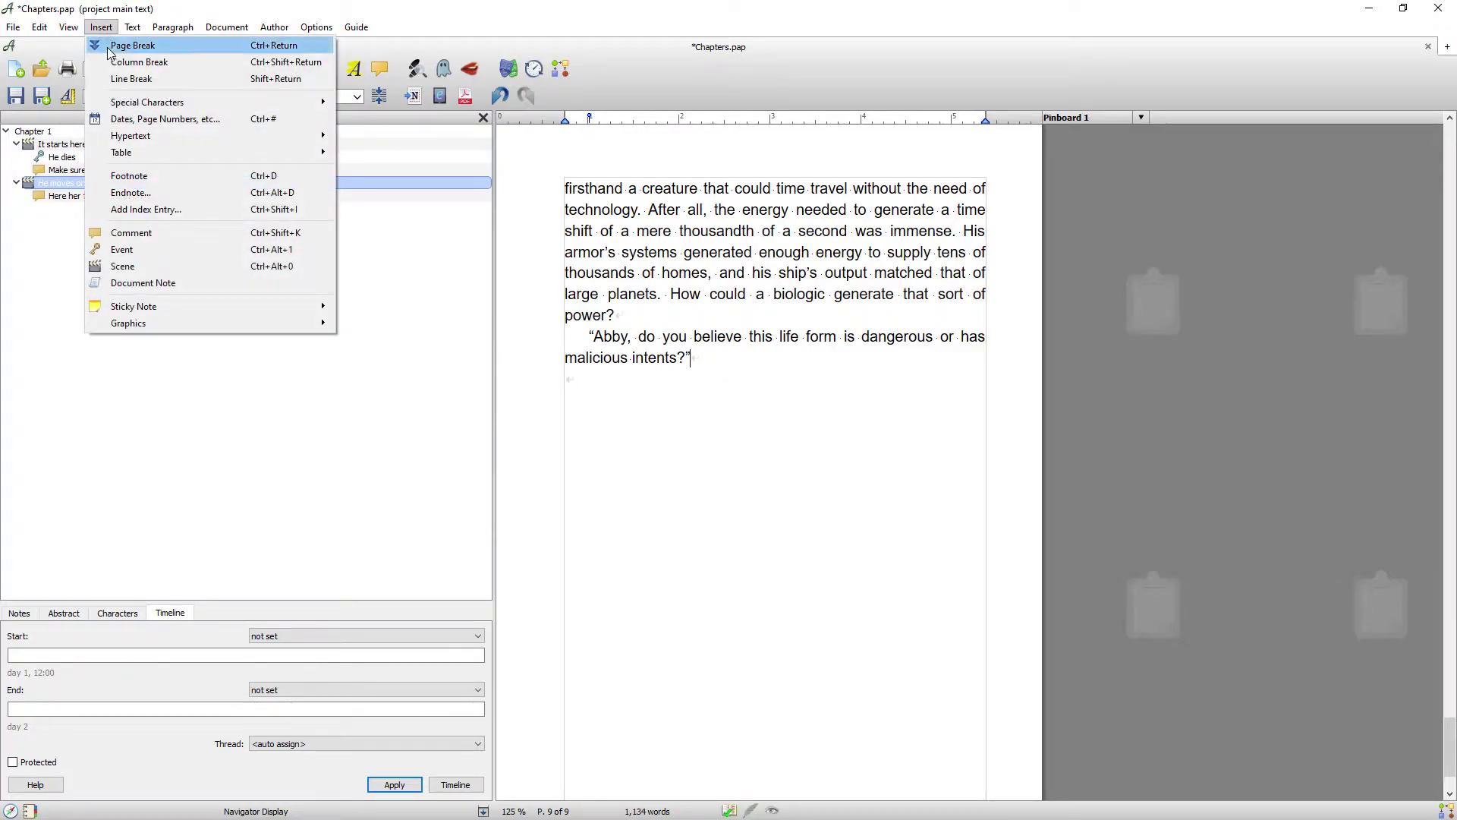
pyautogui.click(107, 47)
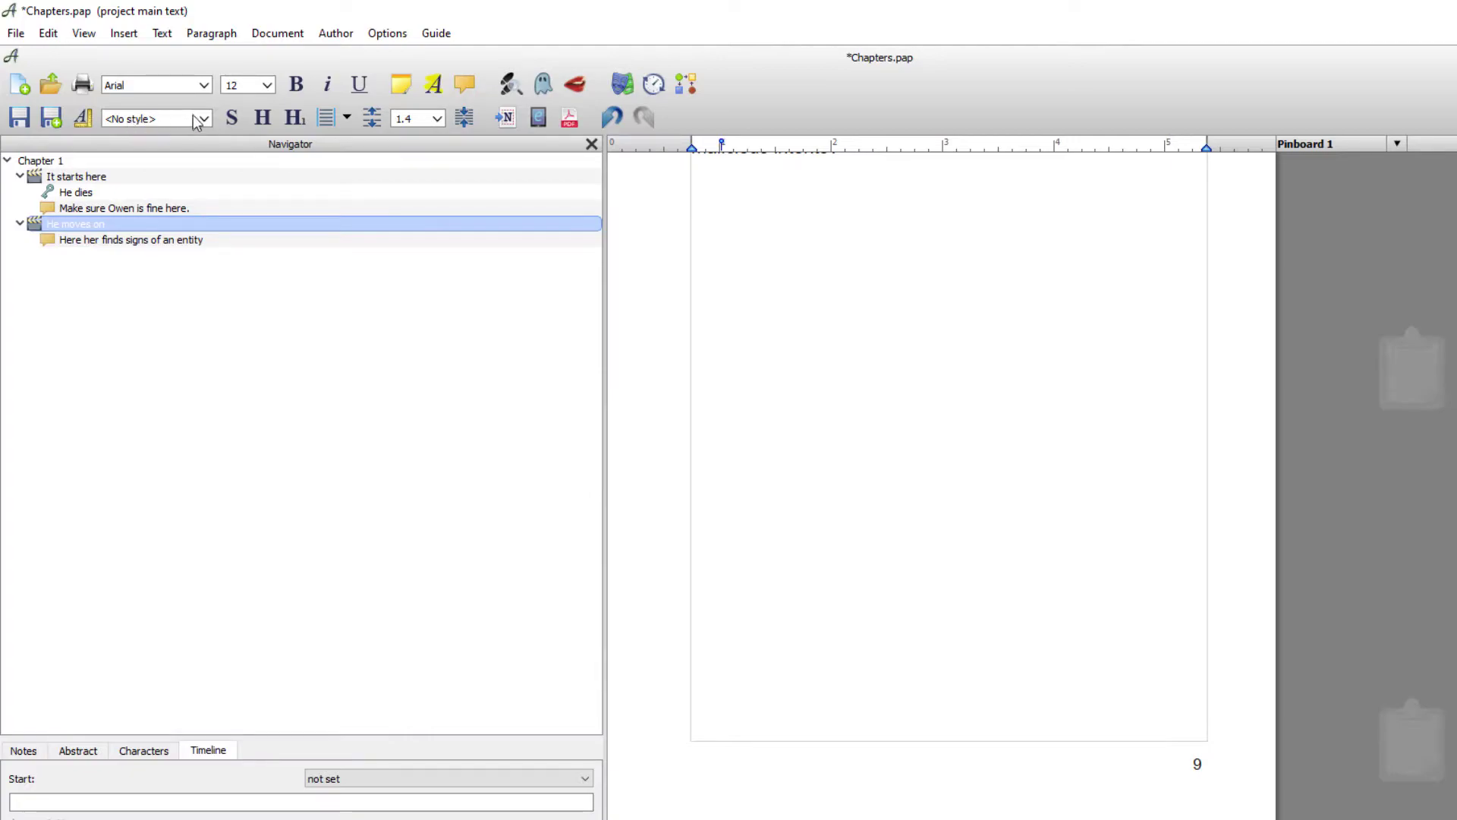
pyautogui.click(205, 120)
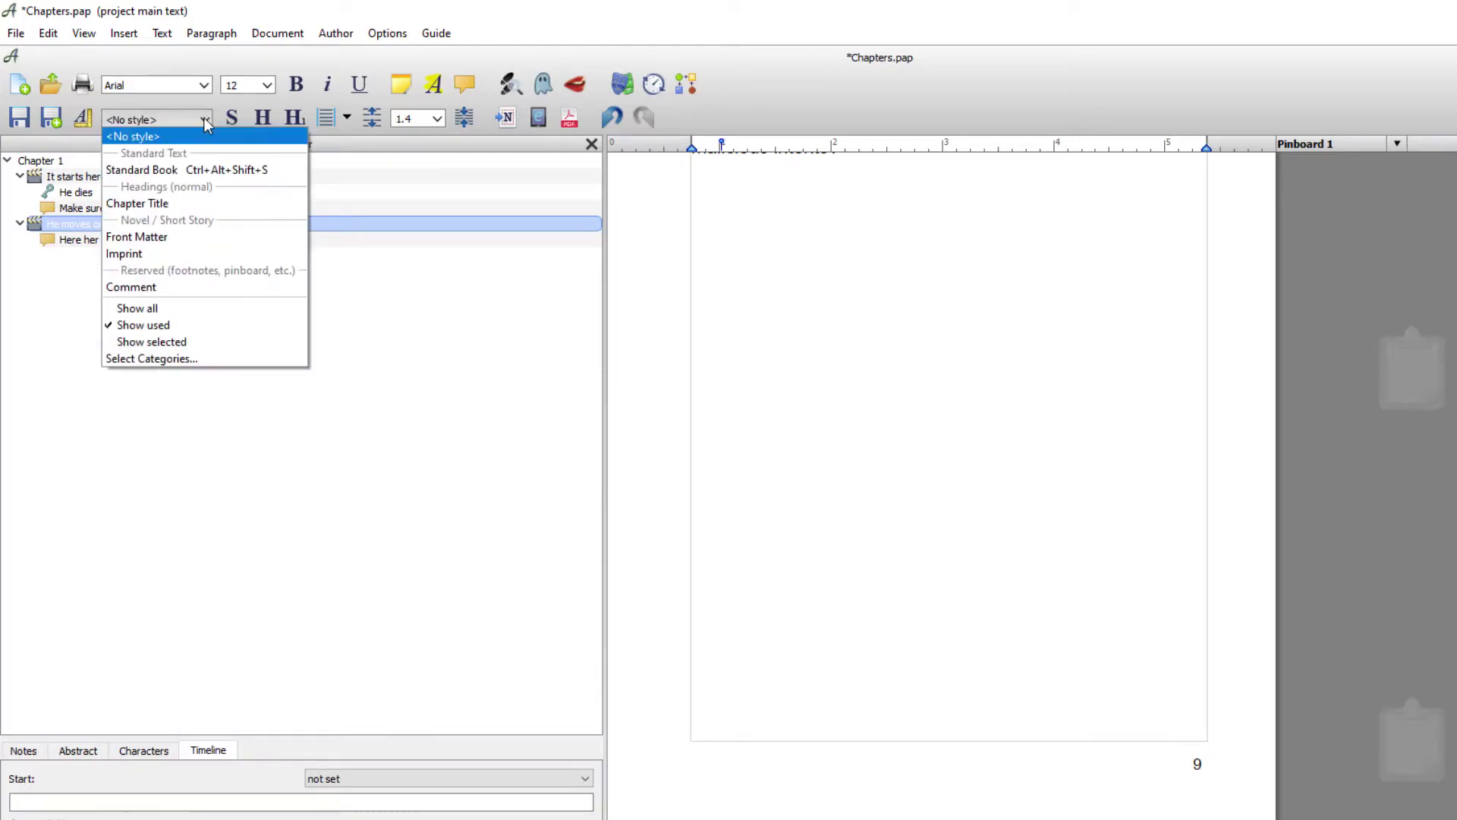
pyautogui.click(151, 203)
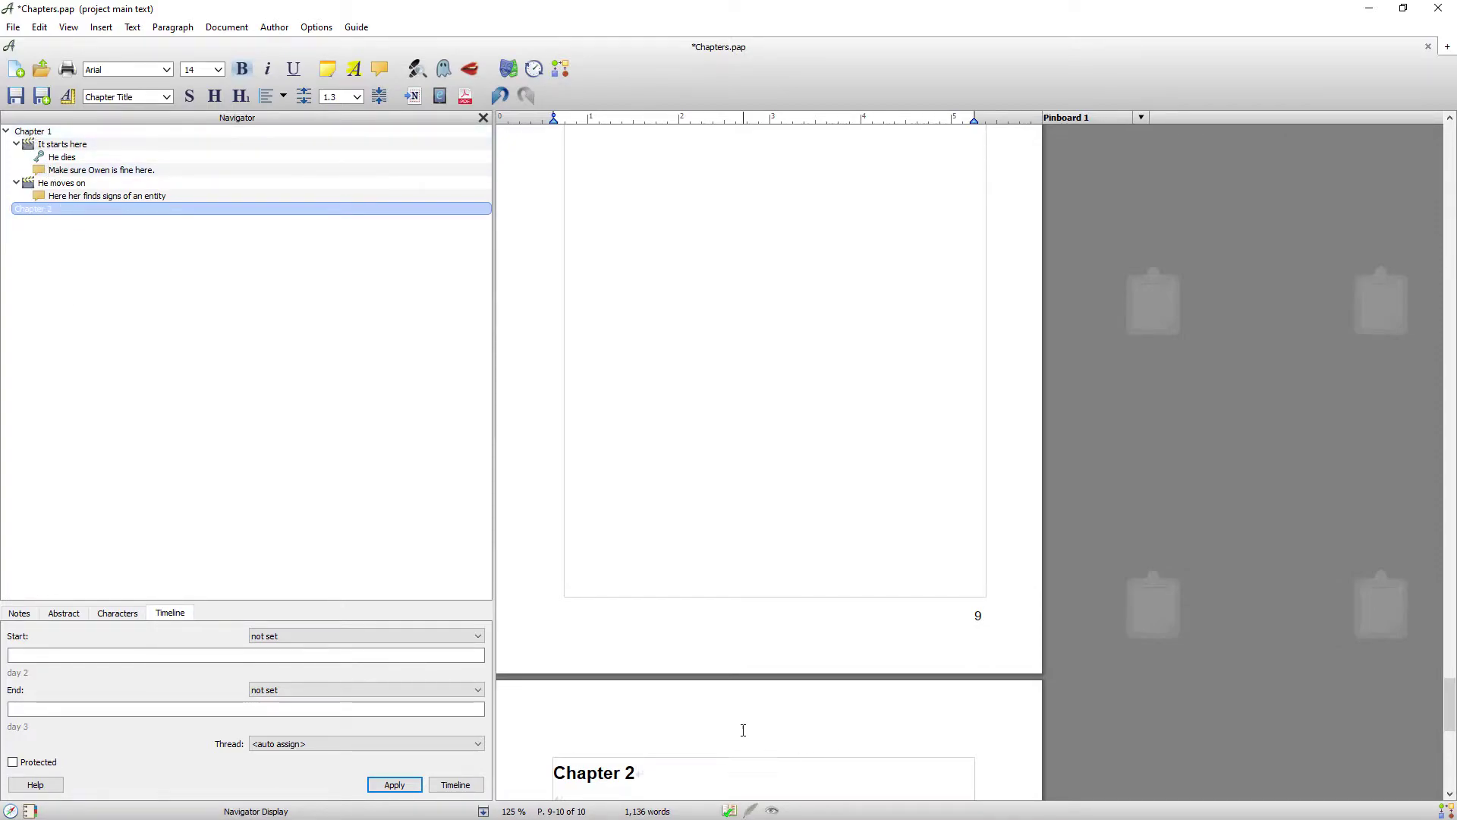
# - Add a body line under the Chapter 2 heading and insert a scene named "More happens" there
pyautogui.scroll(-2, 741, 731)
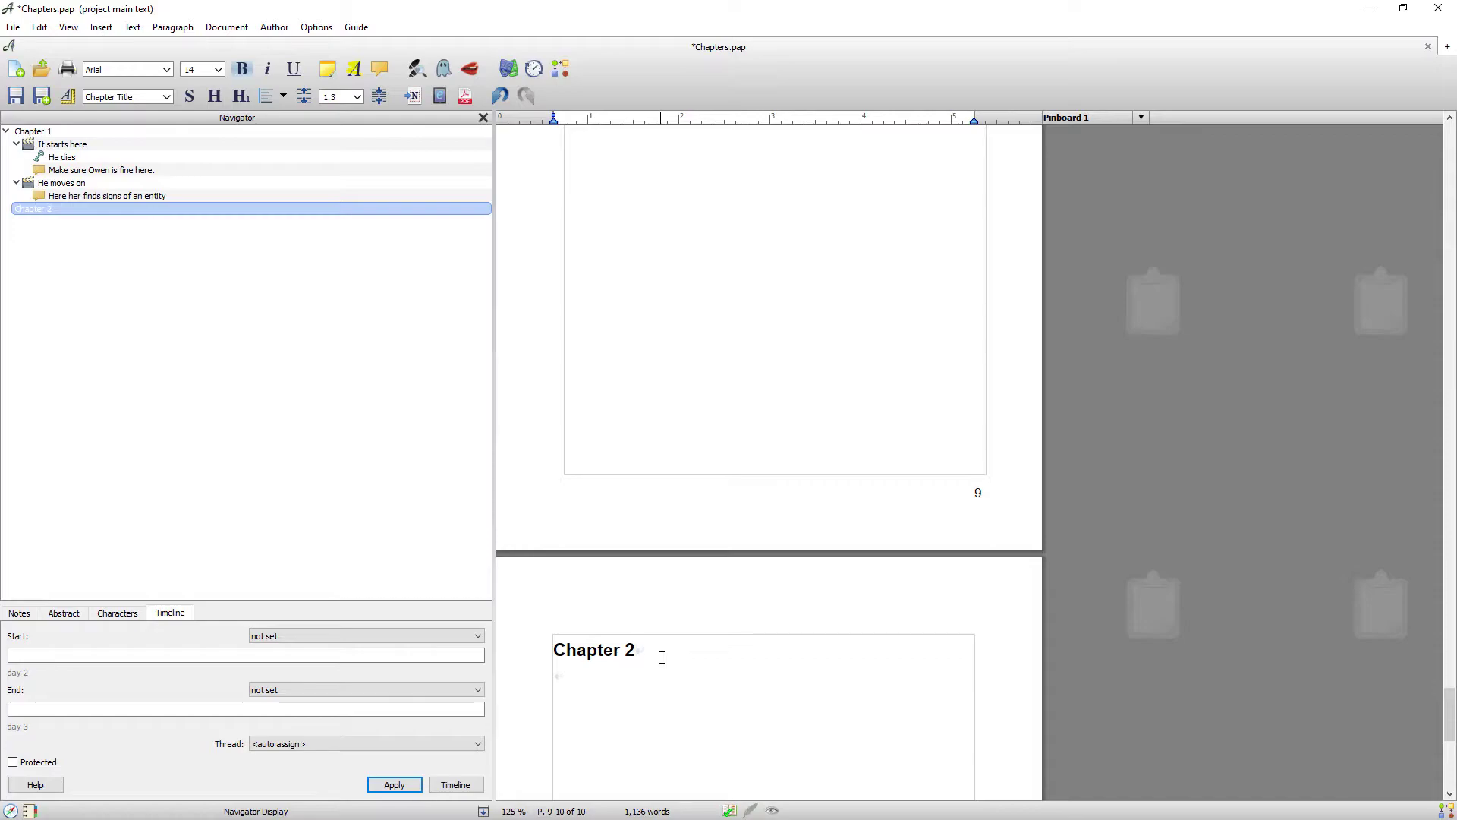
pyautogui.press('Return')
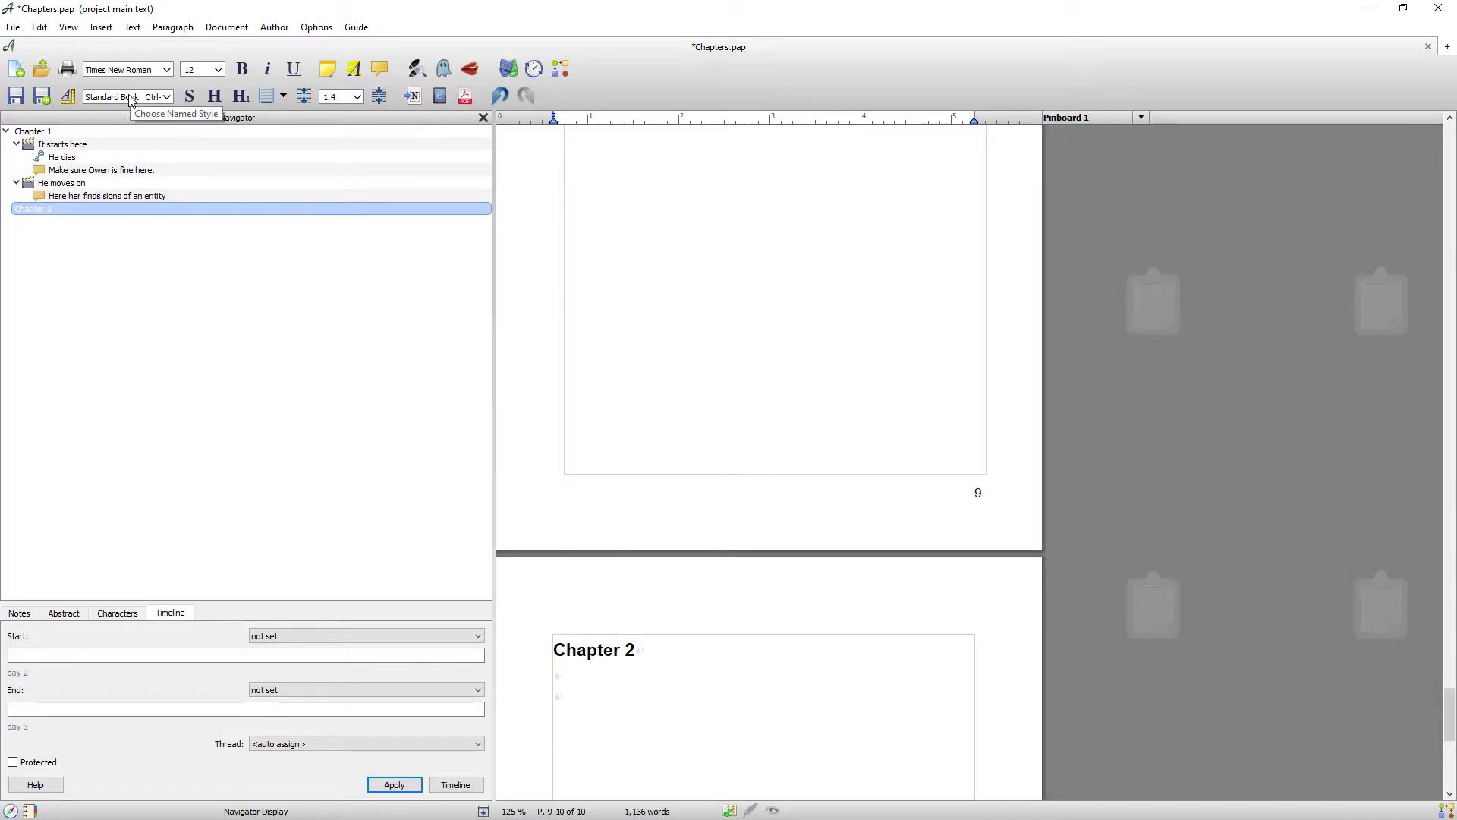
pyautogui.rightClick(556, 676)
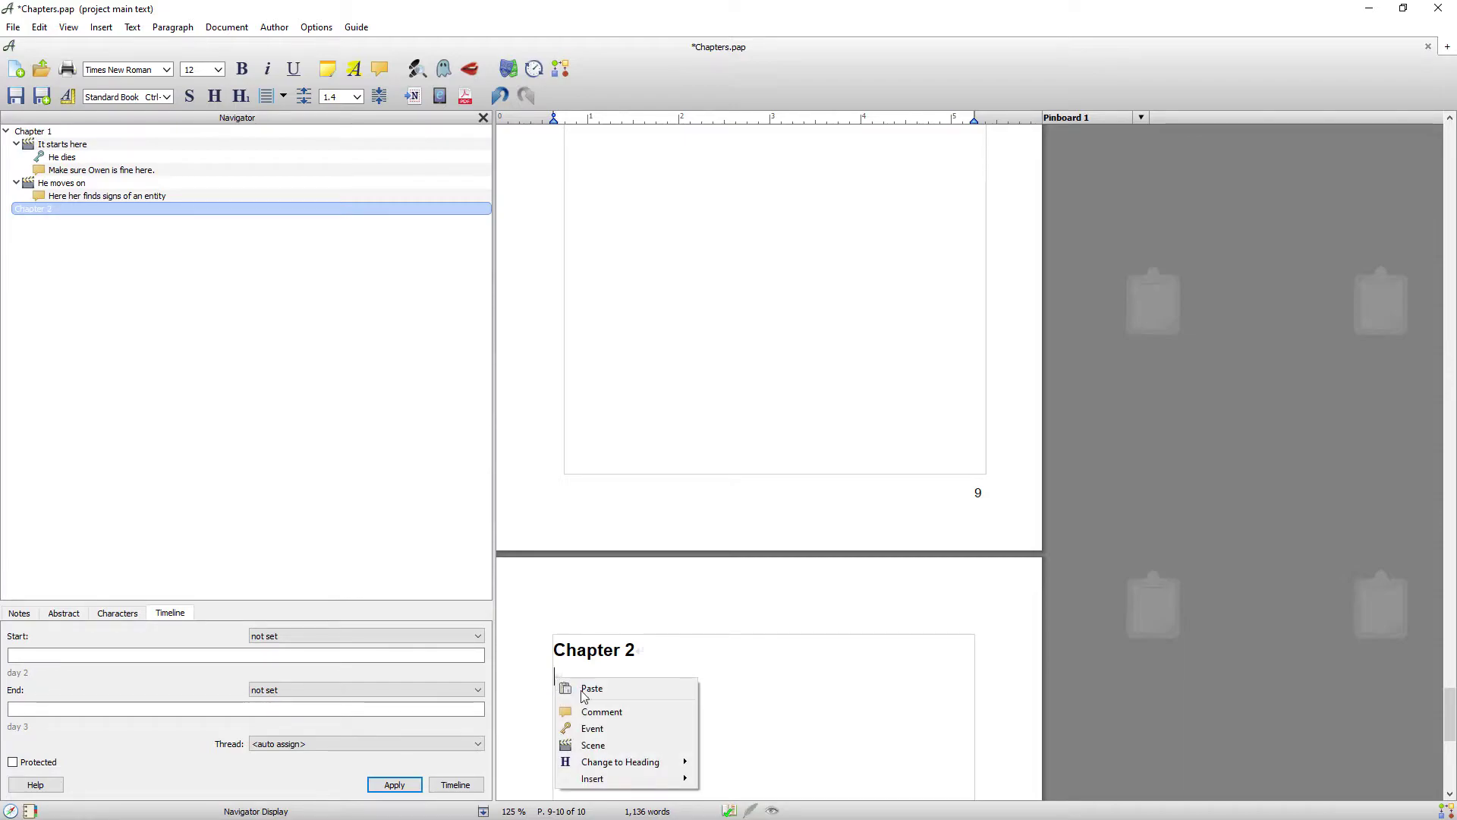
pyautogui.click(605, 745)
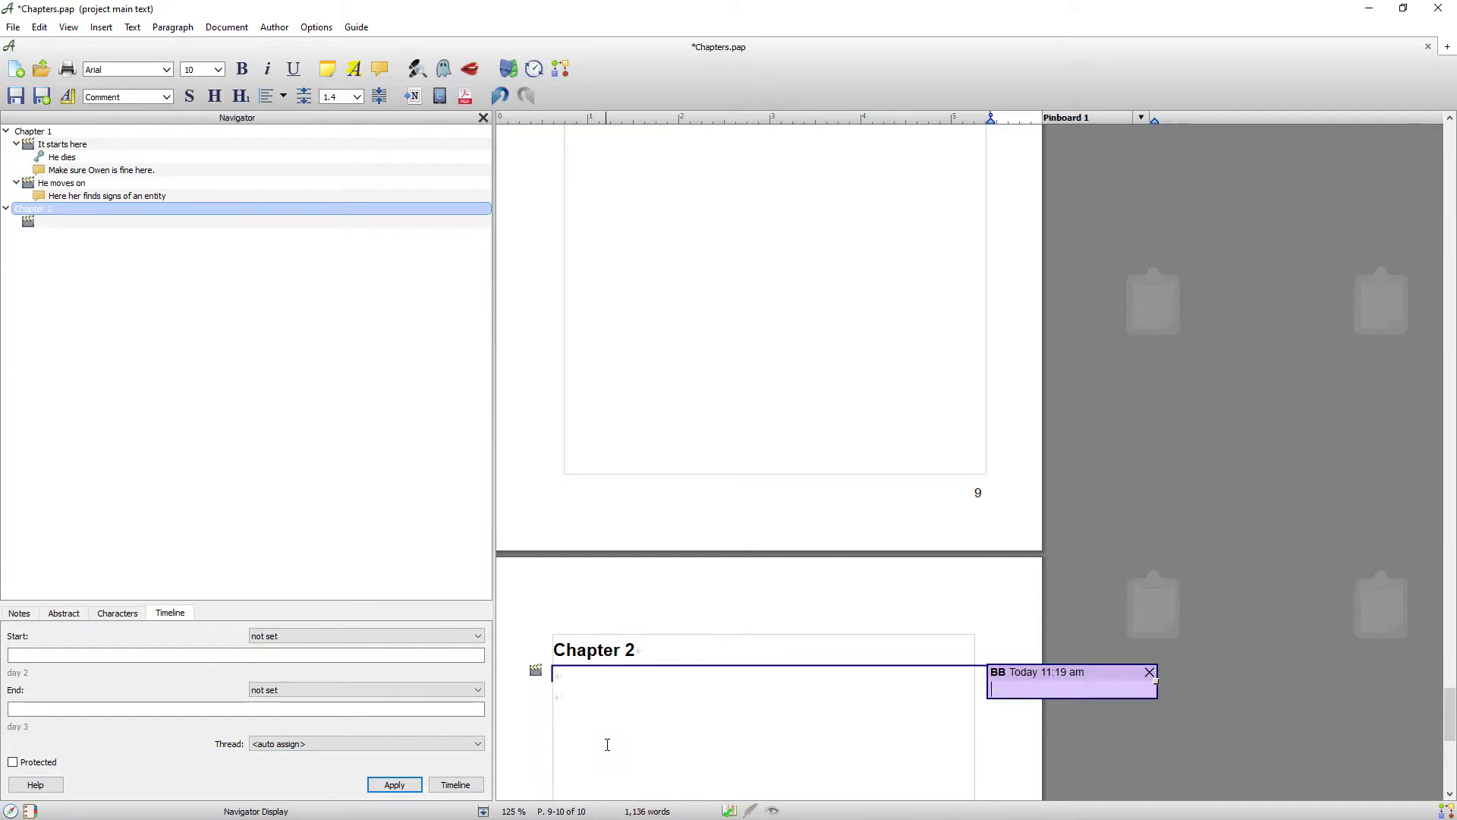
pyautogui.write('More happens')
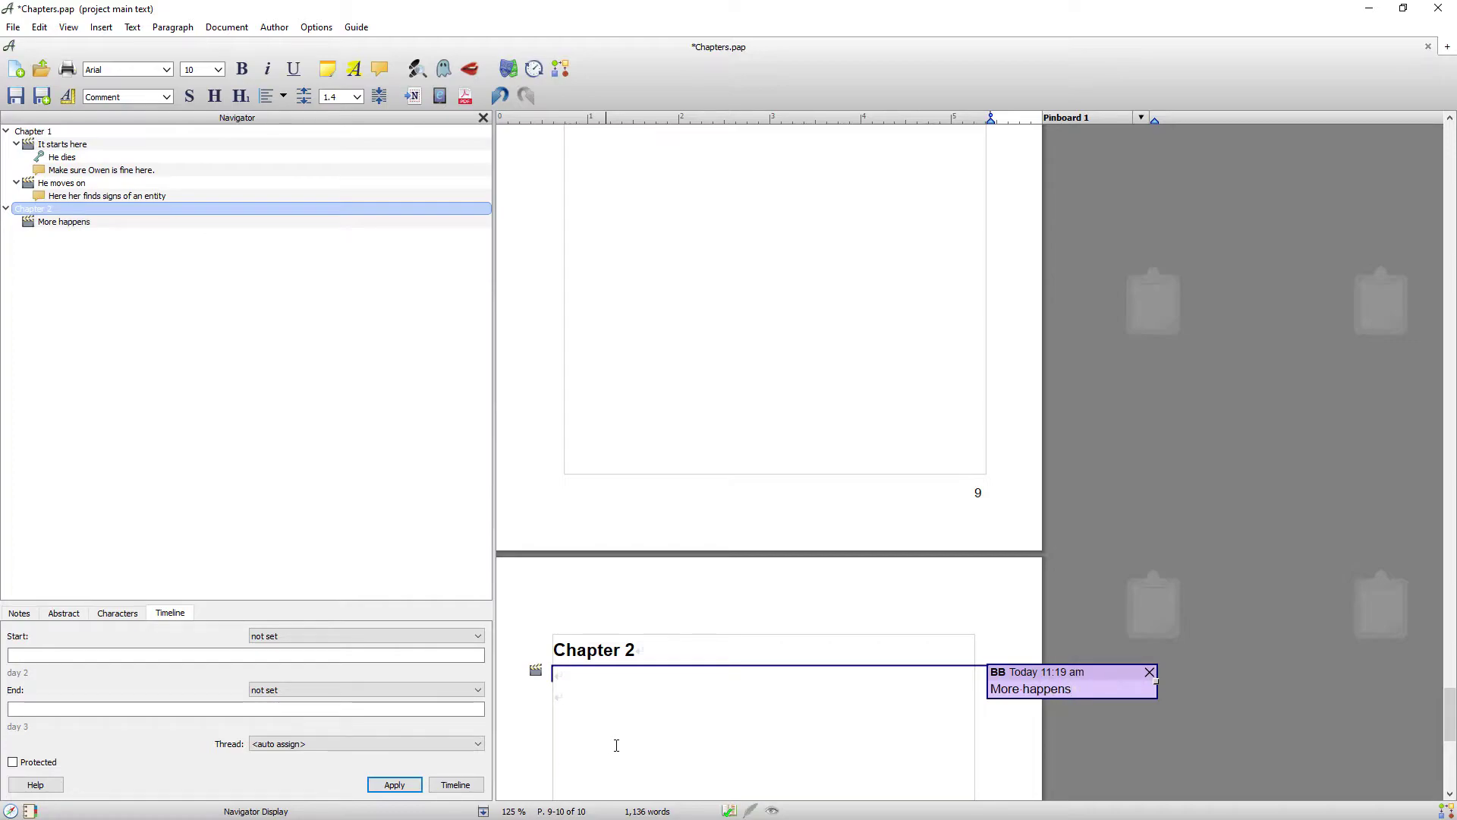
# - Paste the copied chapter text into Chapter 2 on the line below the start of the "More happens" scene
pyautogui.click(582, 698)
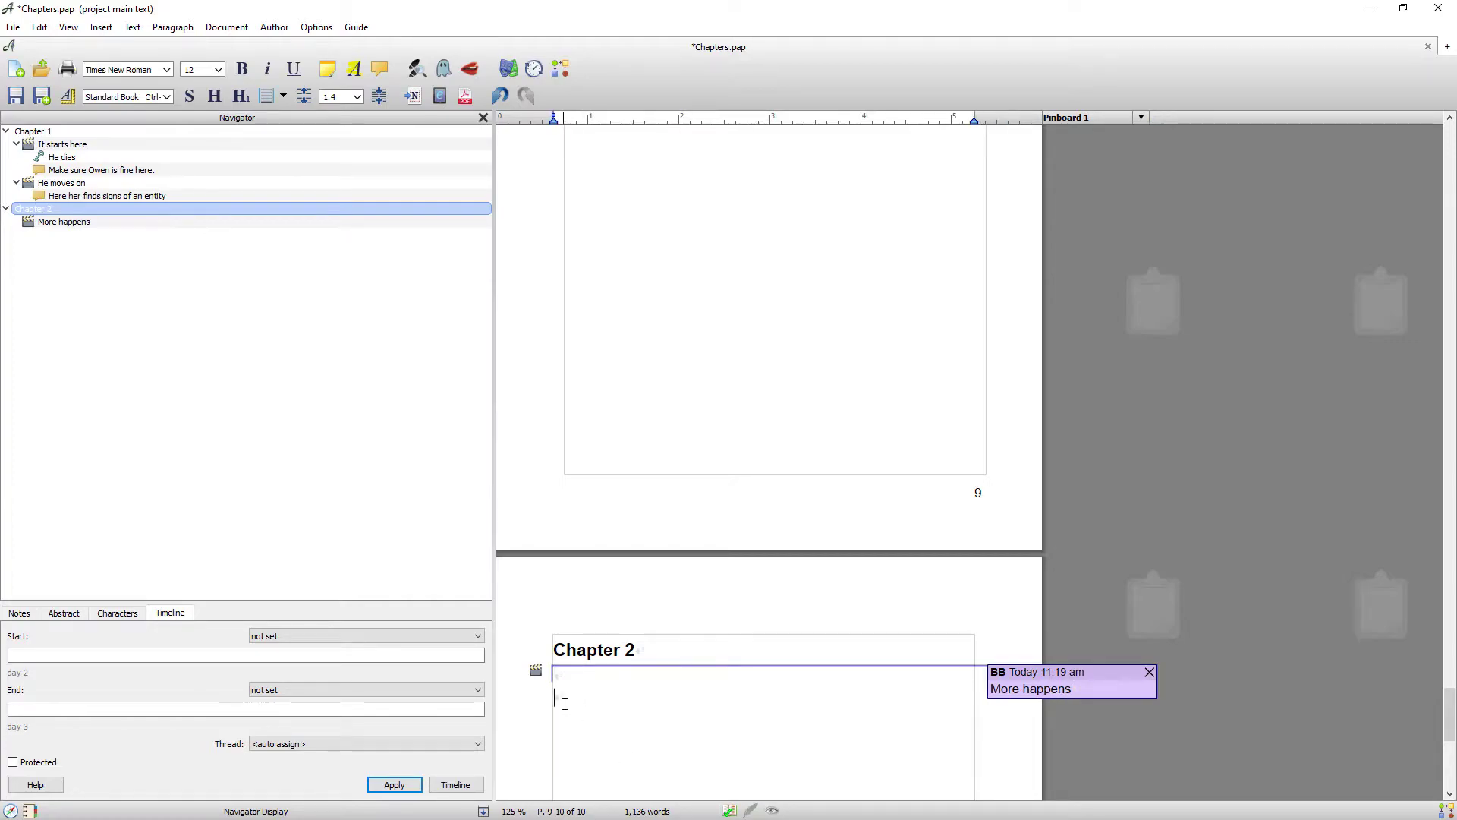
pyautogui.rightClick(561, 699)
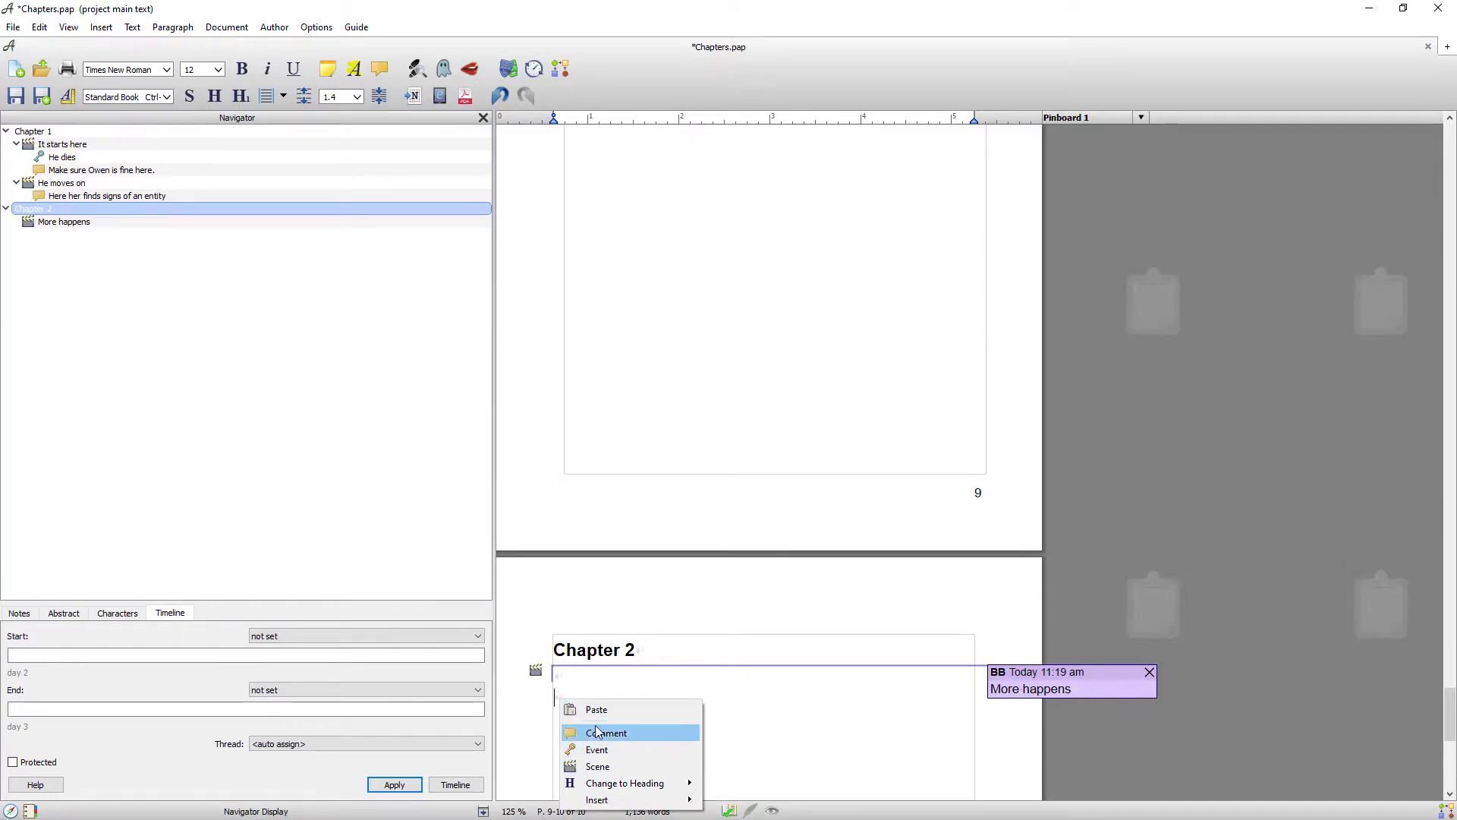
pyautogui.click(596, 708)
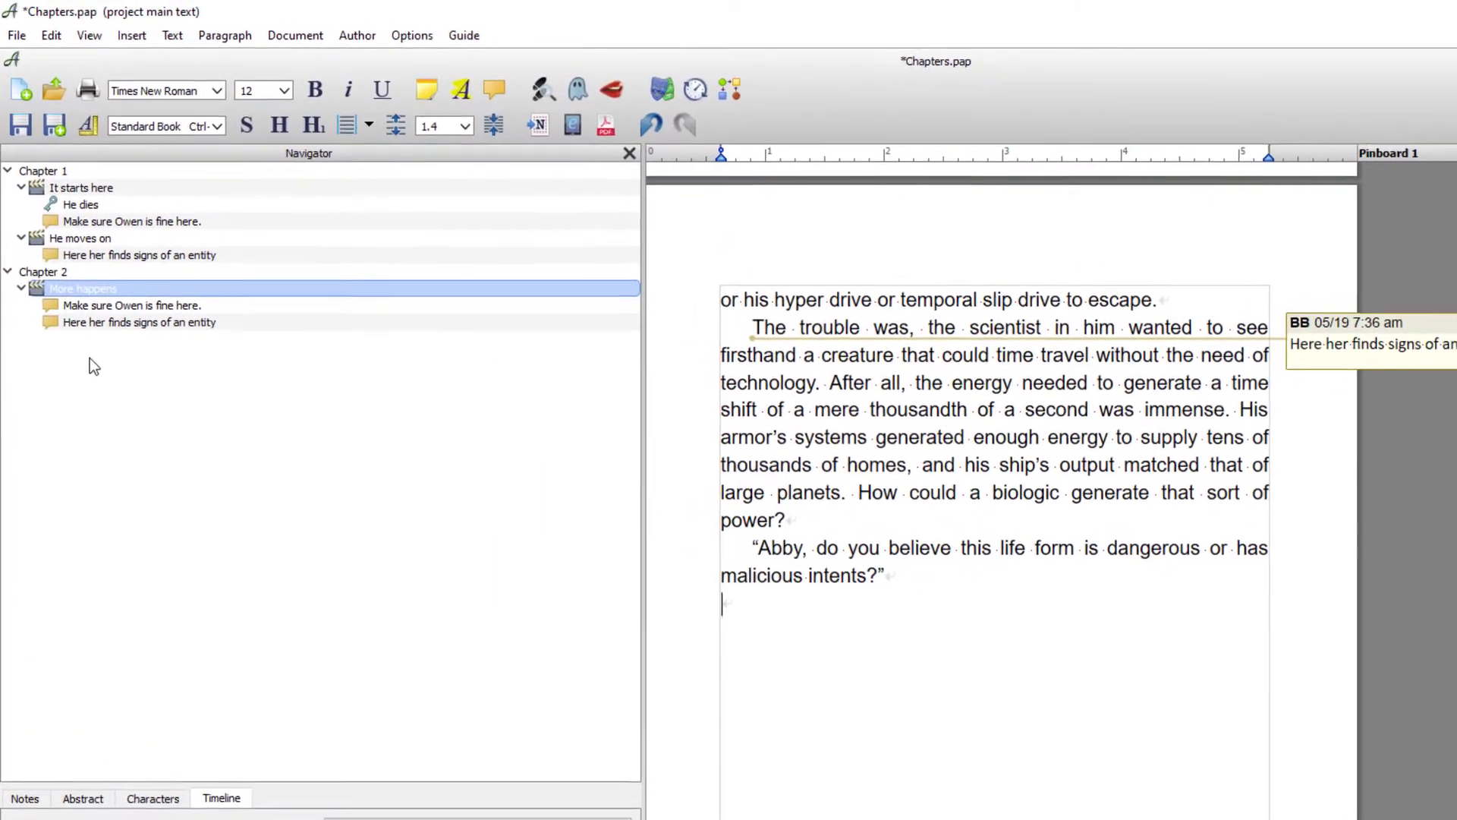
# - From the Navigator, add a new scene after "More happens" in Chapter 2
pyautogui.rightClick(70, 277)
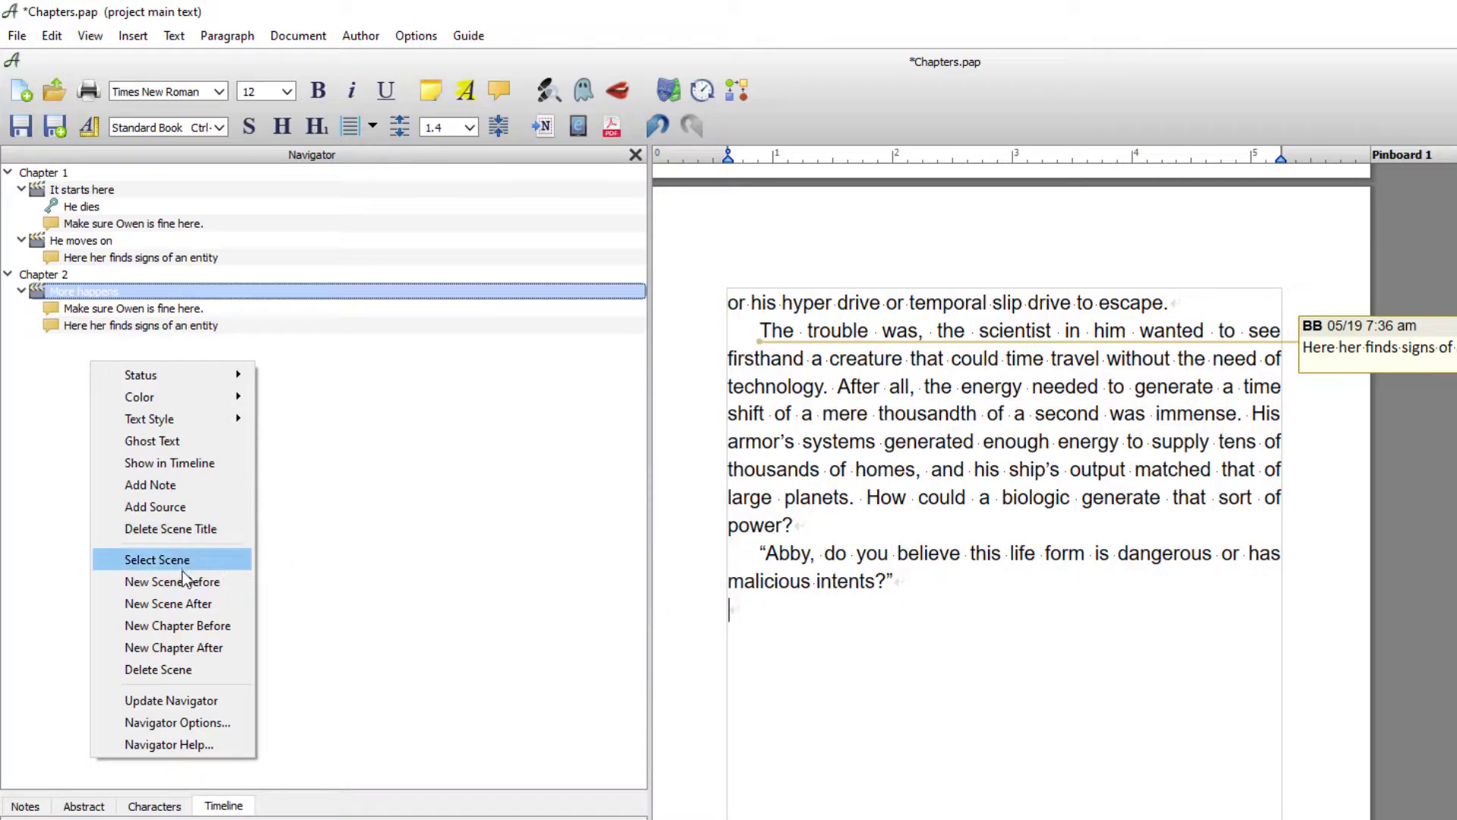
pyautogui.click(190, 606)
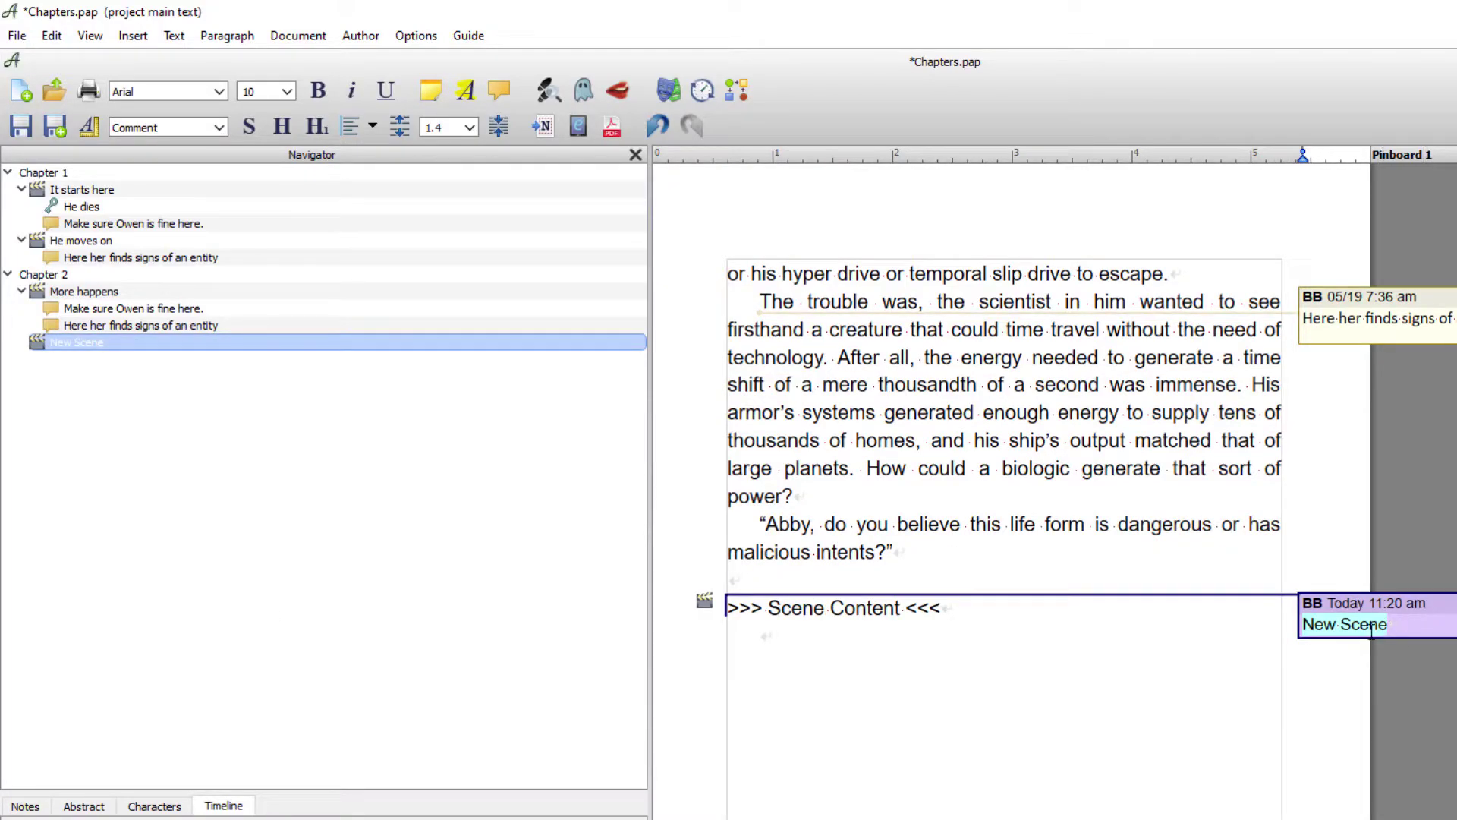
# - Retitle the new scene after "More happens" as "here we go again" in its margin comment
pyautogui.click(1394, 627)
pyautogui.press('BackSpace')
pyautogui.press('BackSpace')
pyautogui.press('BackSpace')
pyautogui.press('BackSpace')
pyautogui.press('BackSpace')
pyautogui.press('BackSpace')
pyautogui.press('BackSpace')
pyautogui.press('BackSpace')
pyautogui.press('BackSpace')
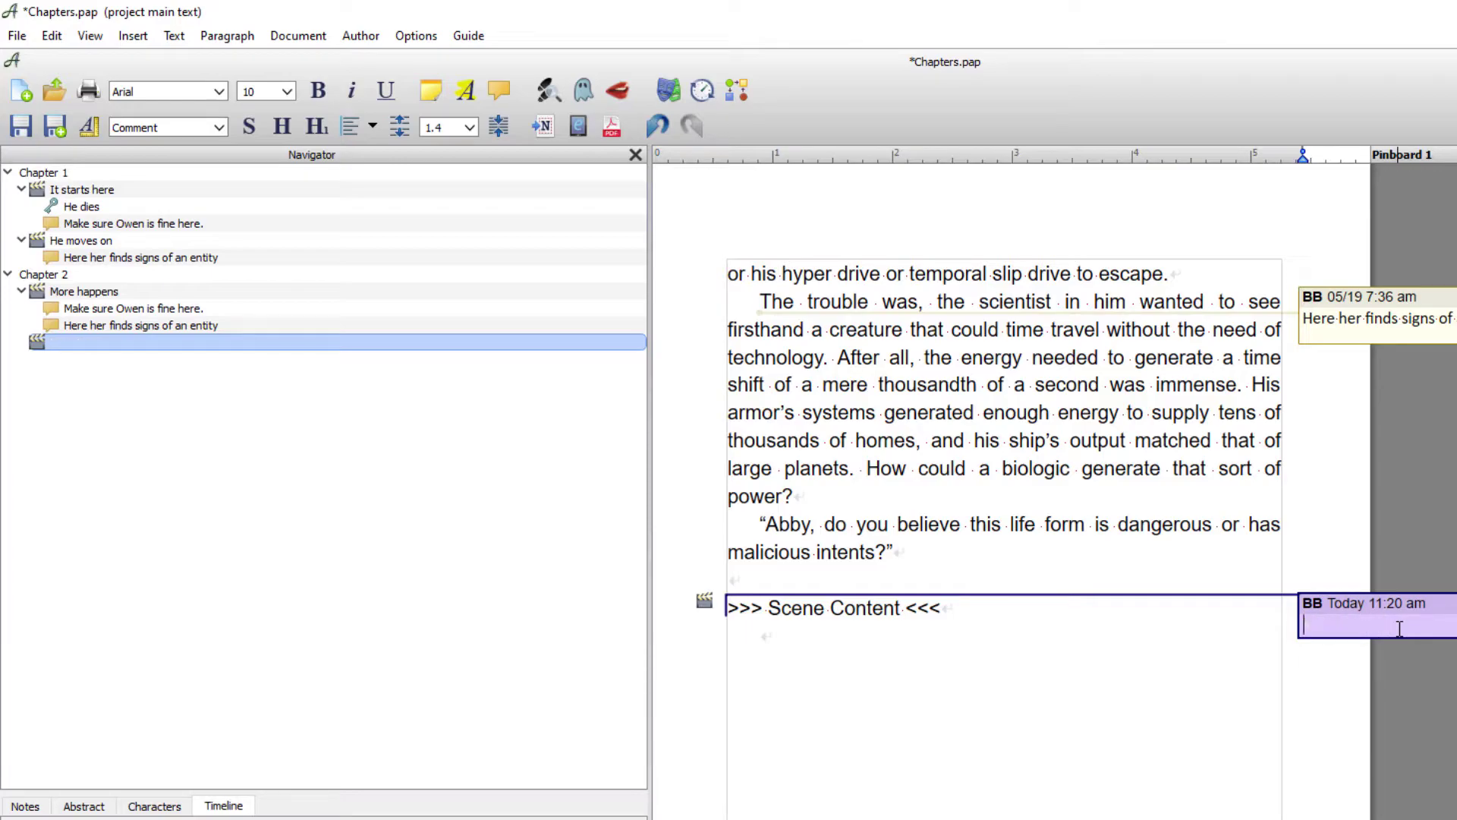
pyautogui.write('hw')
pyautogui.press('BackSpace')
pyautogui.write('ere we go again')
# - Replace the ">>> Scene Content <<<" placeholder in the "here we go again" scene with the copied chapter text
pyautogui.click(904, 608)
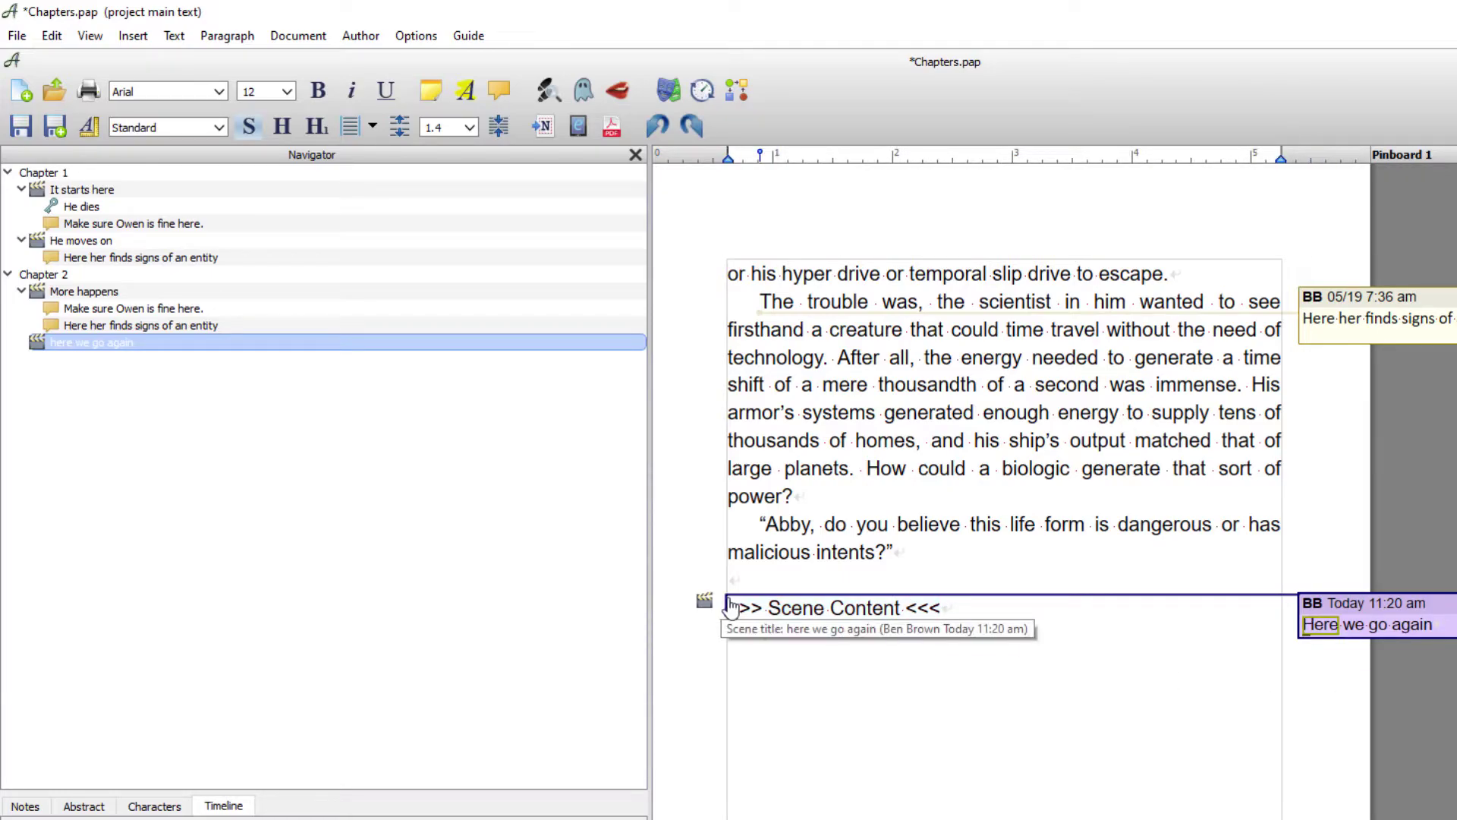
pyautogui.press('Delete')
pyautogui.press('Delete')
pyautogui.press('Delete')
pyautogui.press('Delete')
pyautogui.press('Delete')
pyautogui.press('Delete')
pyautogui.press('Delete')
pyautogui.press('Delete')
pyautogui.press('Delete')
pyautogui.press('Delete')
pyautogui.press('Delete')
pyautogui.press('Delete')
pyautogui.press('Delete')
pyautogui.press('Delete')
pyautogui.press('Delete')
pyautogui.press('Delete')
pyautogui.press('Delete')
pyautogui.press('Delete')
pyautogui.press('Delete')
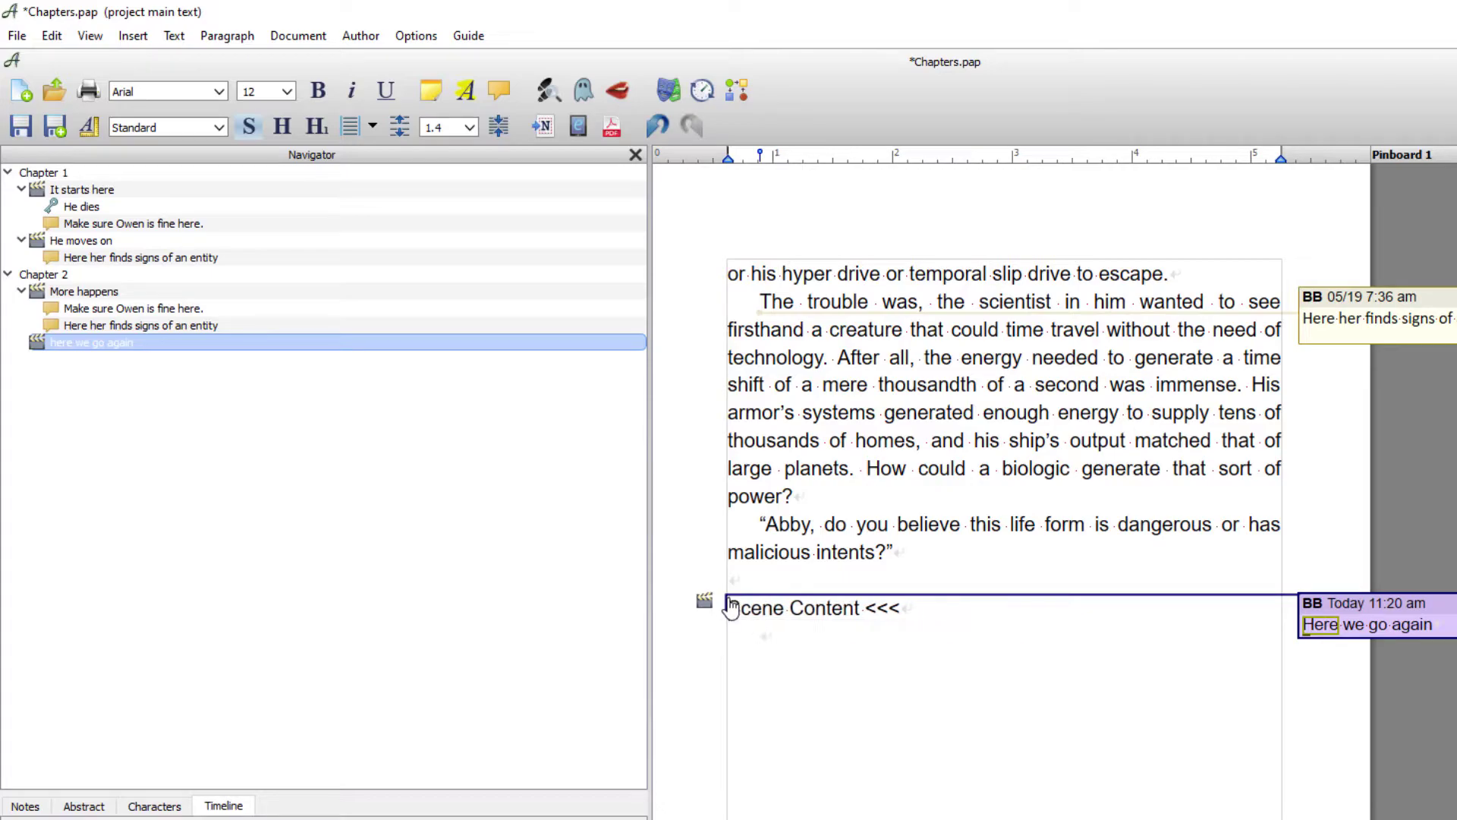
pyautogui.press('Delete')
pyautogui.press('Delete')
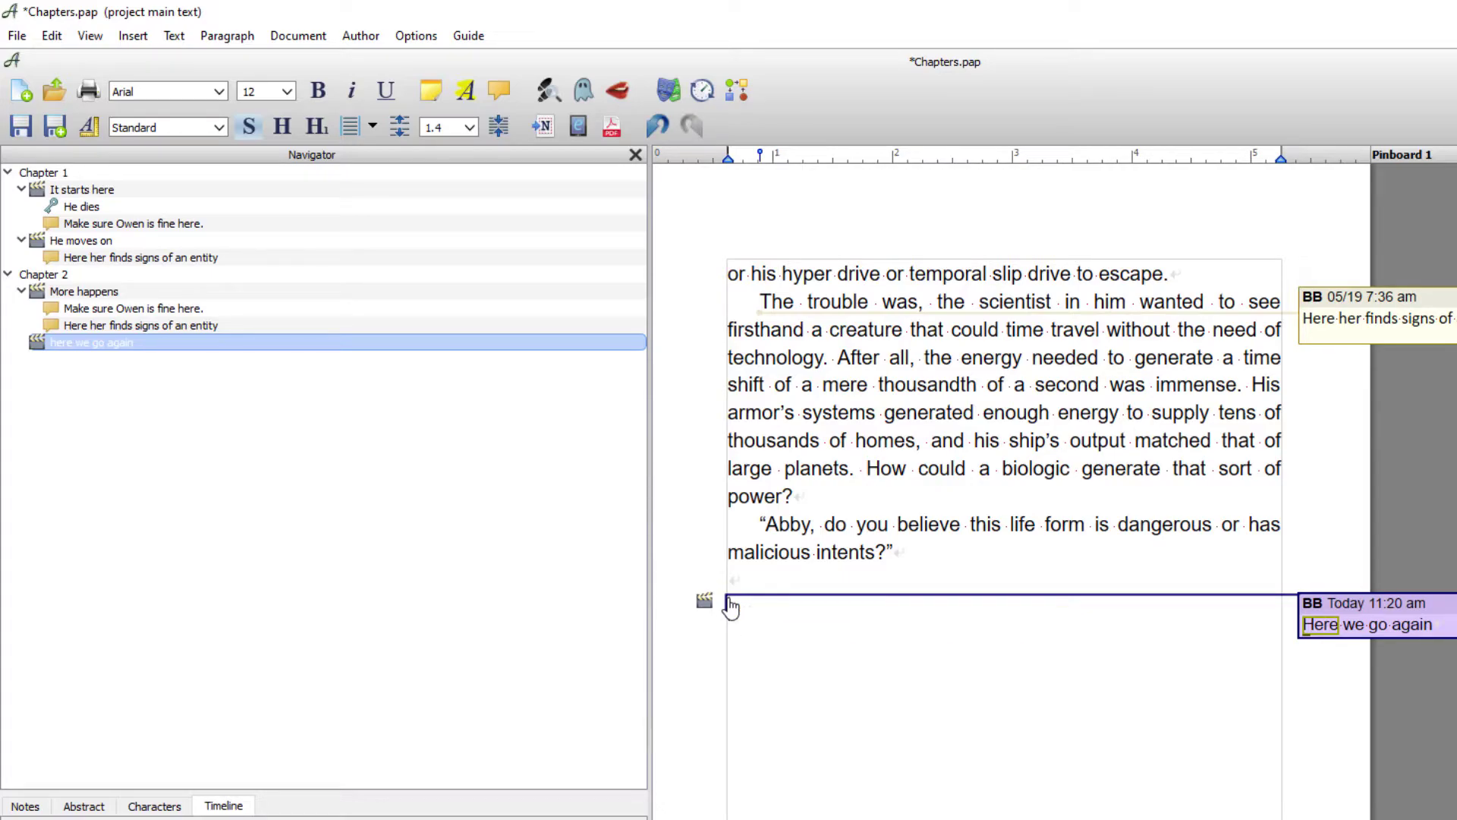
pyautogui.press('BackSpace')
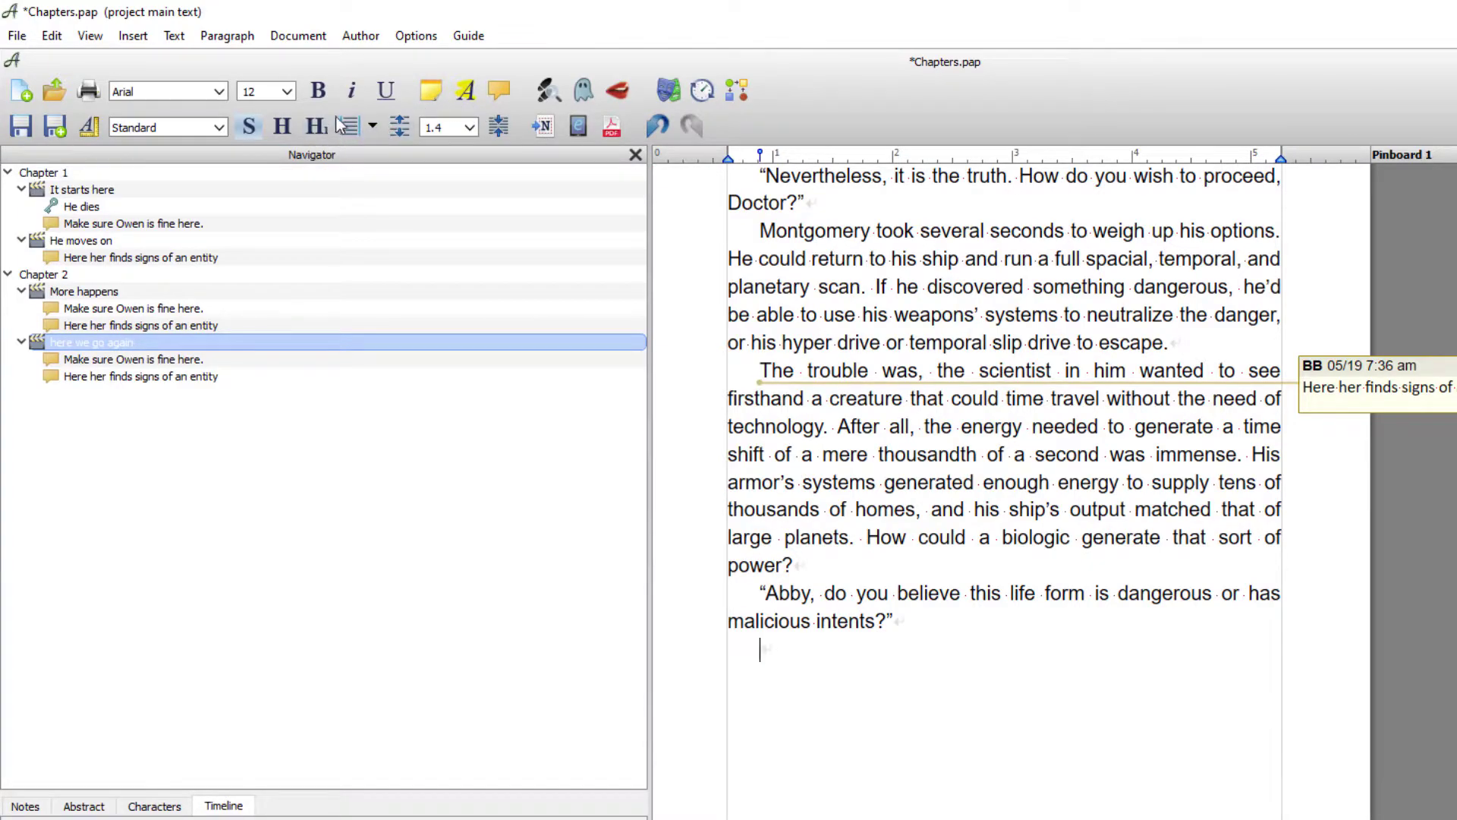
# - Insert a page break after the last line of Chapter 2 and add a new chapter after it from the Navigator
pyautogui.click(131, 36)
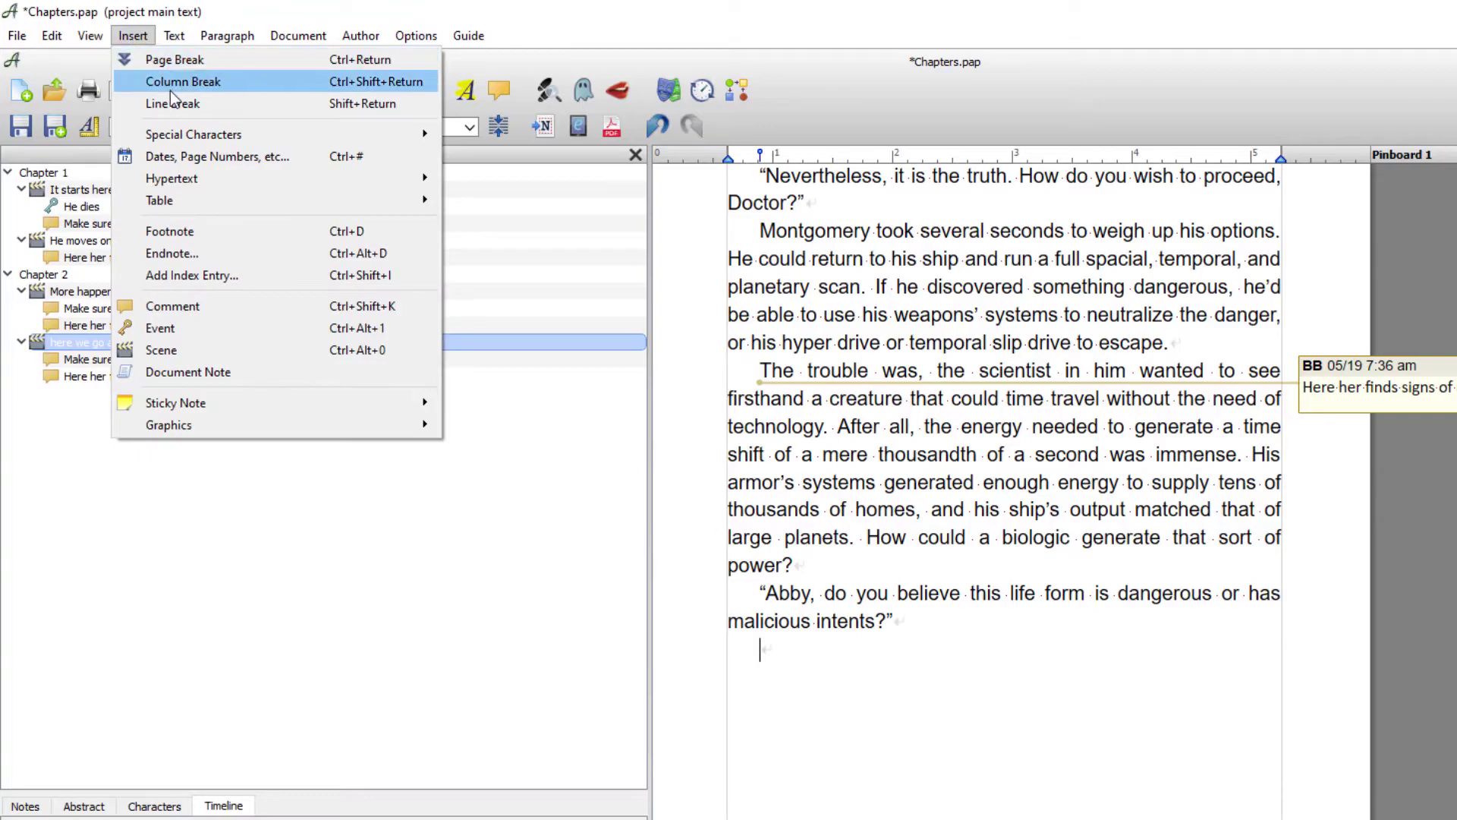
pyautogui.click(170, 66)
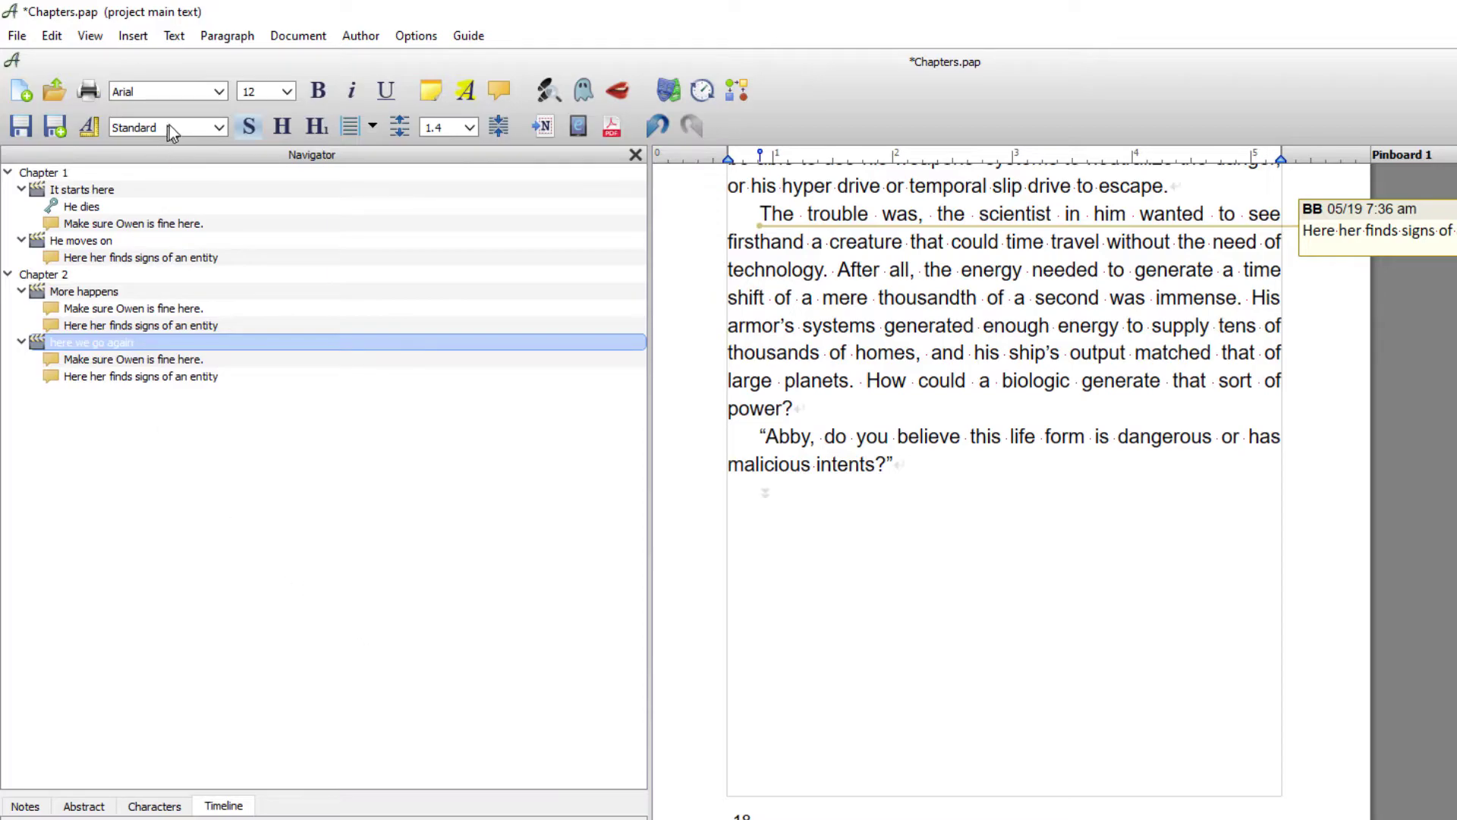
pyautogui.rightClick(138, 455)
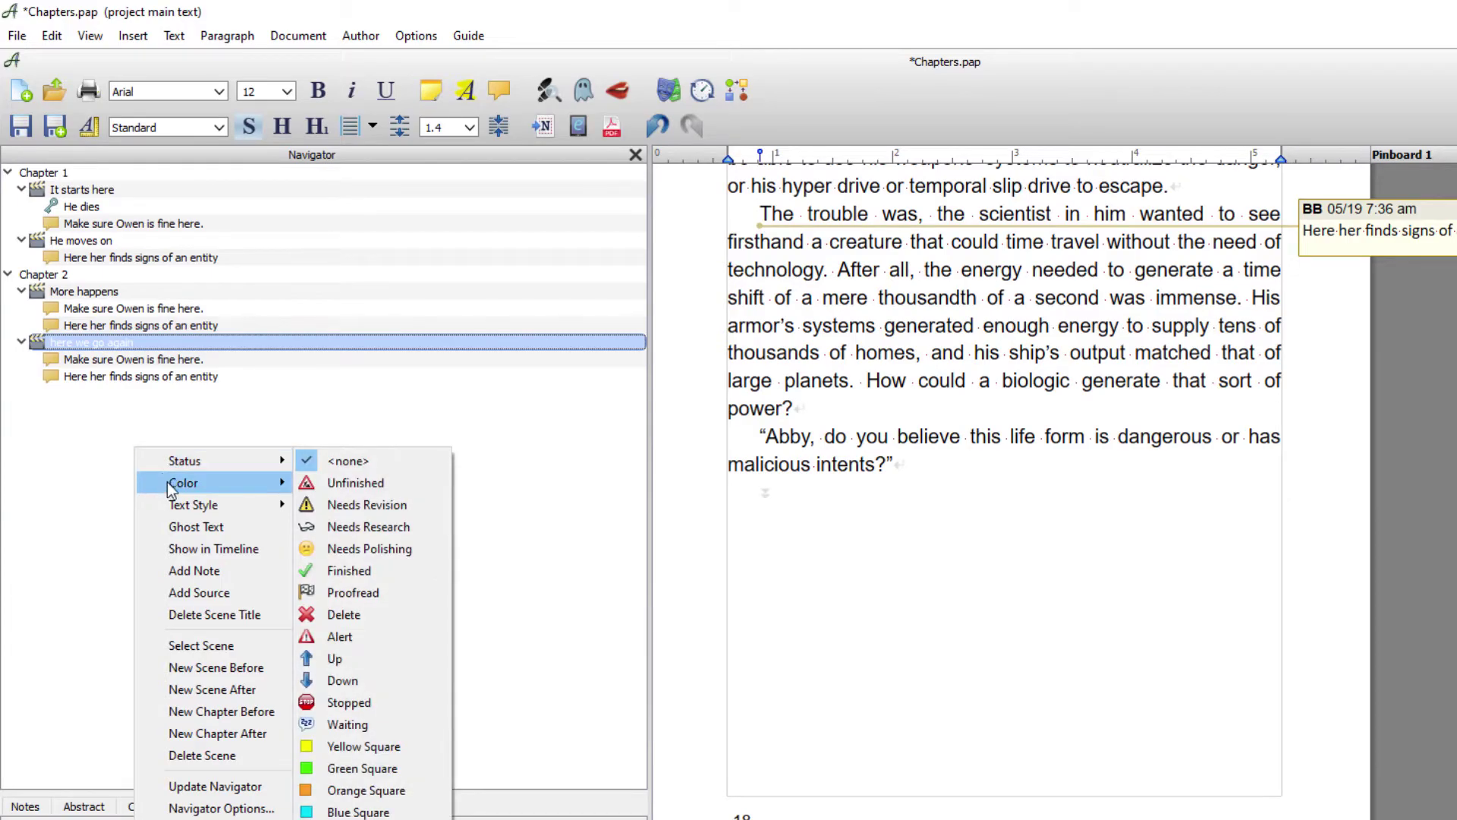
pyautogui.click(211, 732)
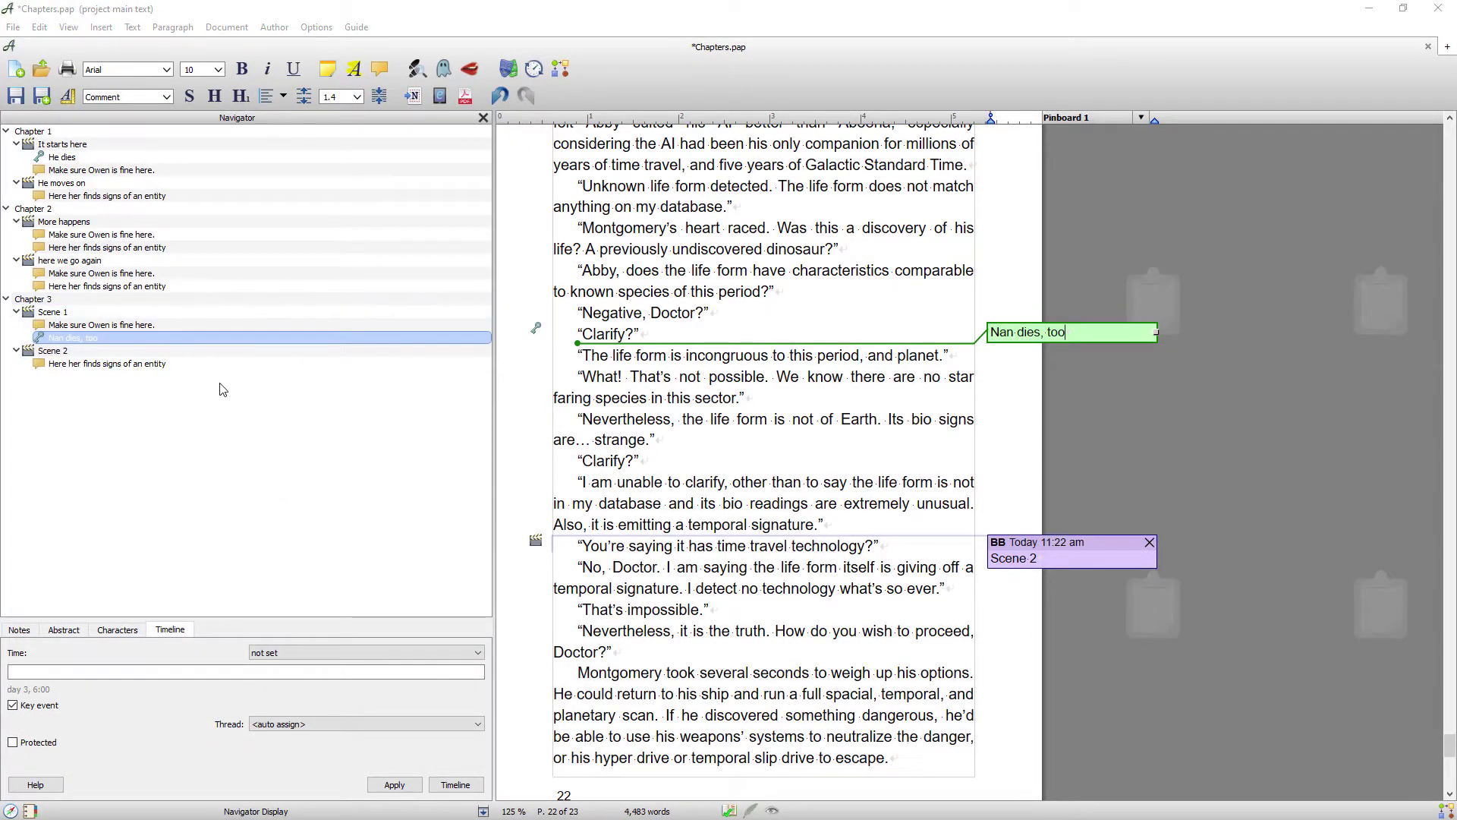
# - Jump from the Navigator to Scene 2 and Scene 1 of Chapter 3, and to both scenes of Chapter 2
pyautogui.click(107, 362)
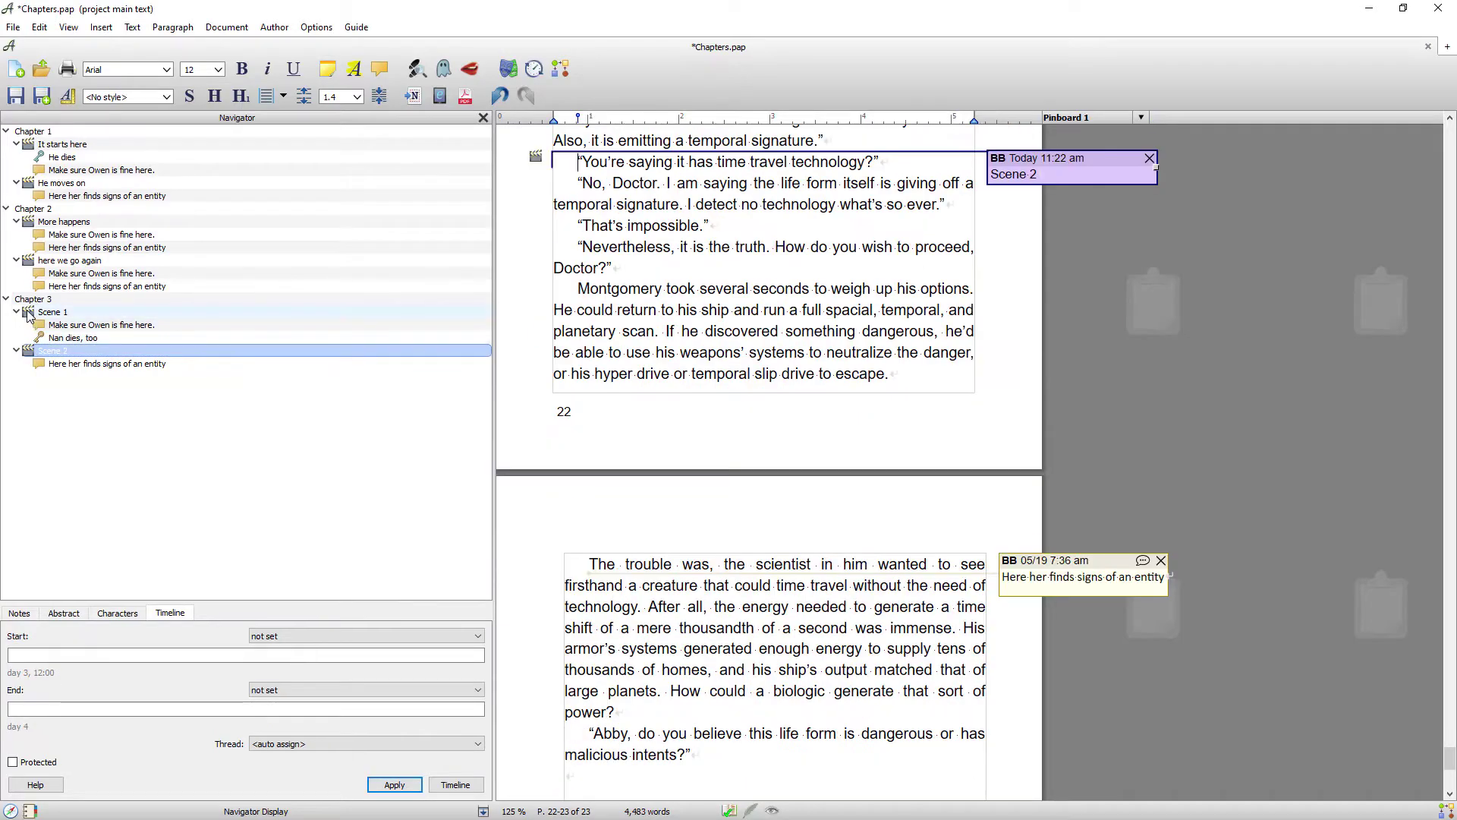
pyautogui.click(28, 315)
pyautogui.click(28, 261)
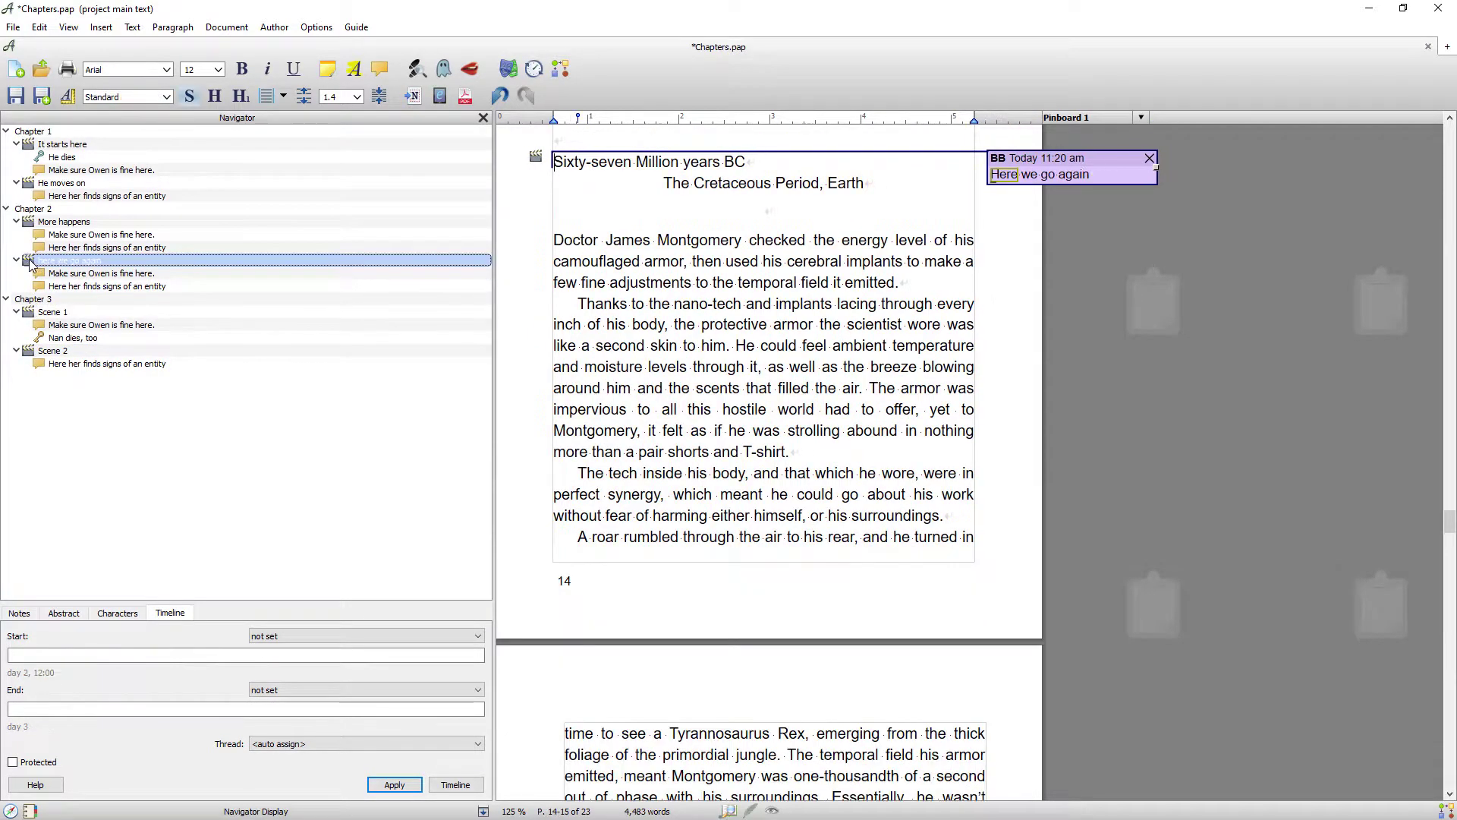
pyautogui.click(26, 221)
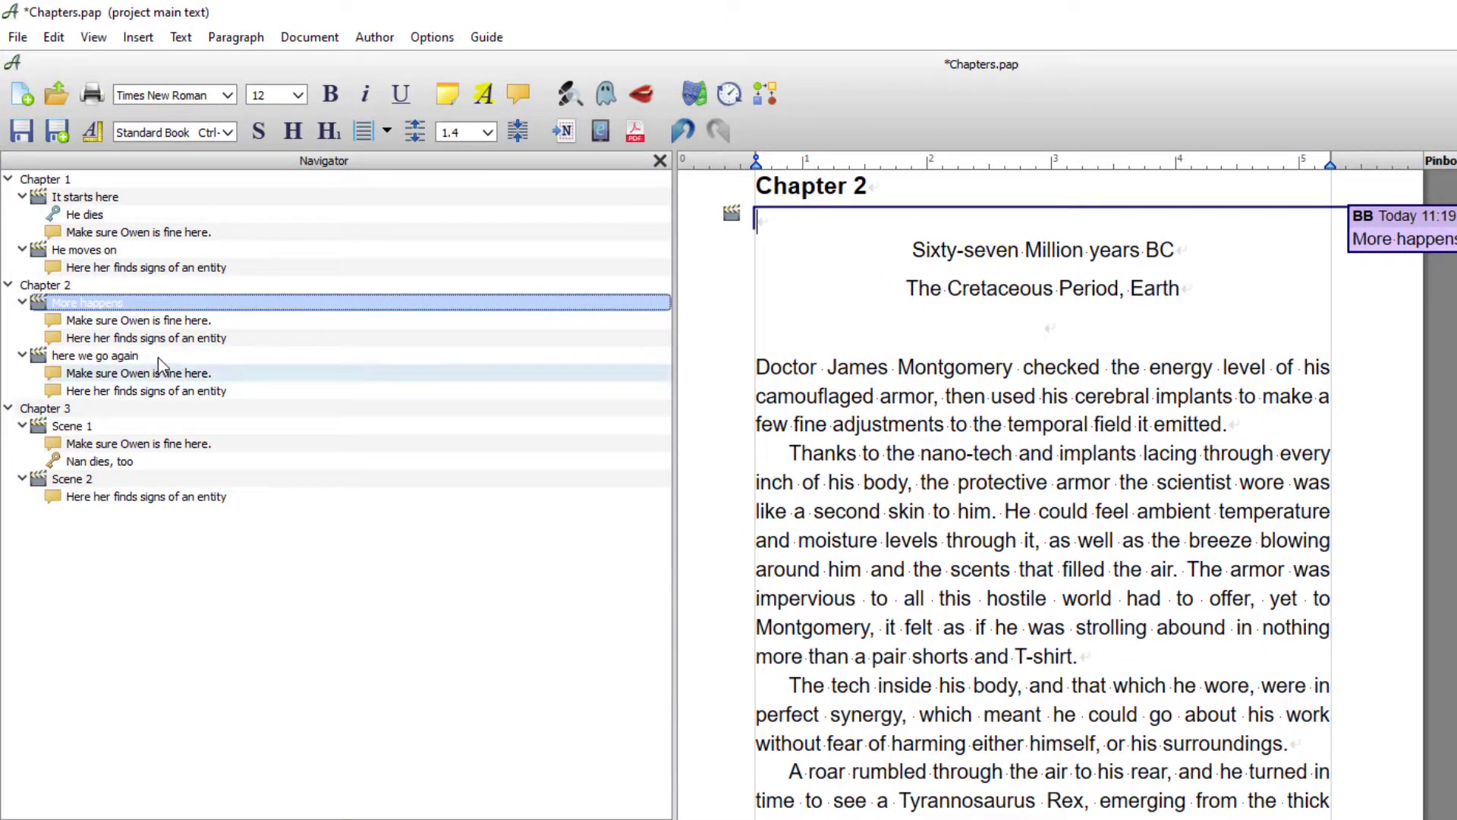
# - In the Navigator, move Chapter 2 ahead of Chapter 1, and move Scene 2 ahead of Scene 1 in Chapter 3
pyautogui.click(38, 288)
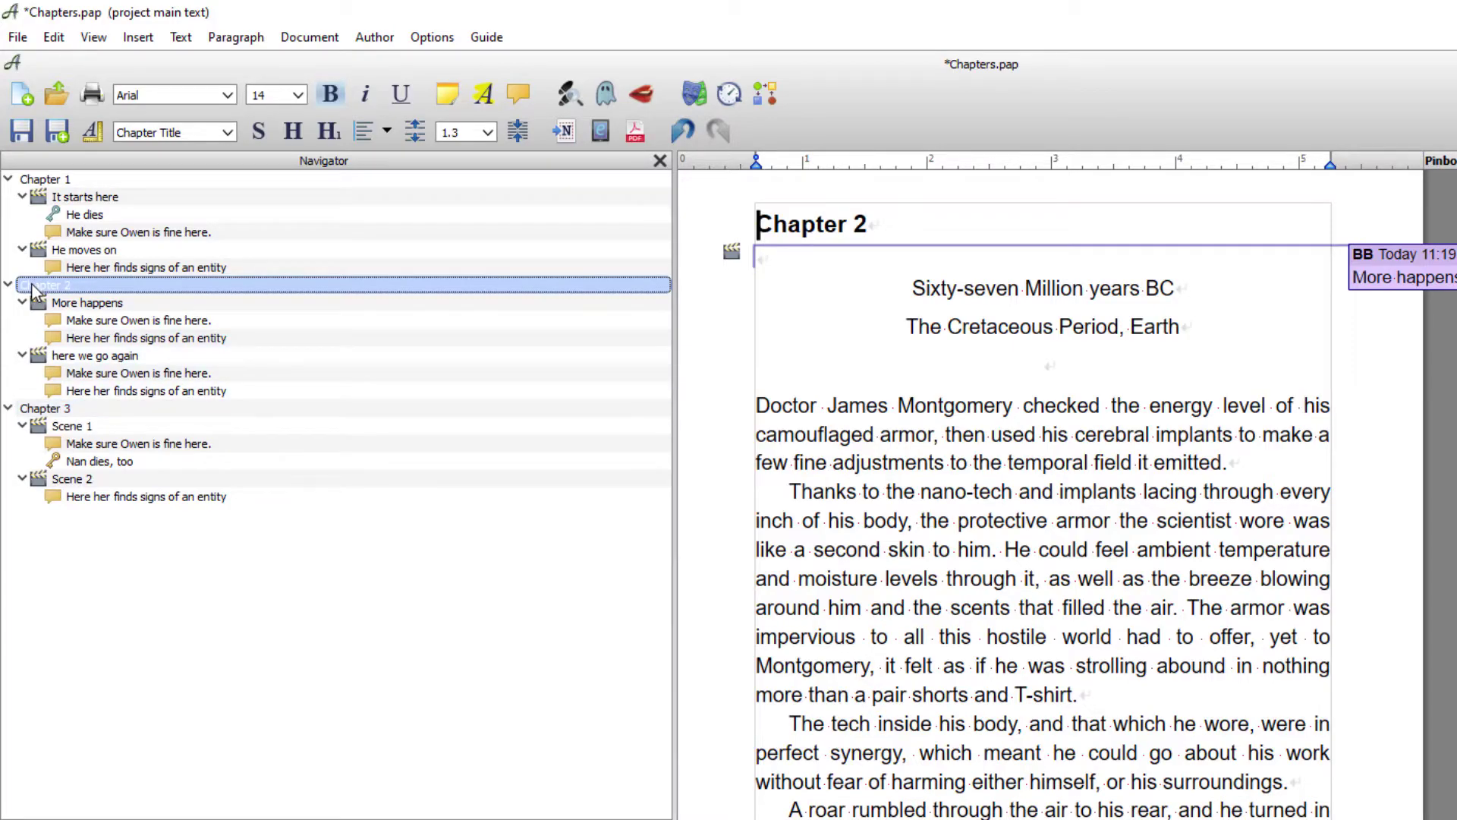
pyautogui.moveTo(32, 291); pyautogui.dragTo(38, 178)
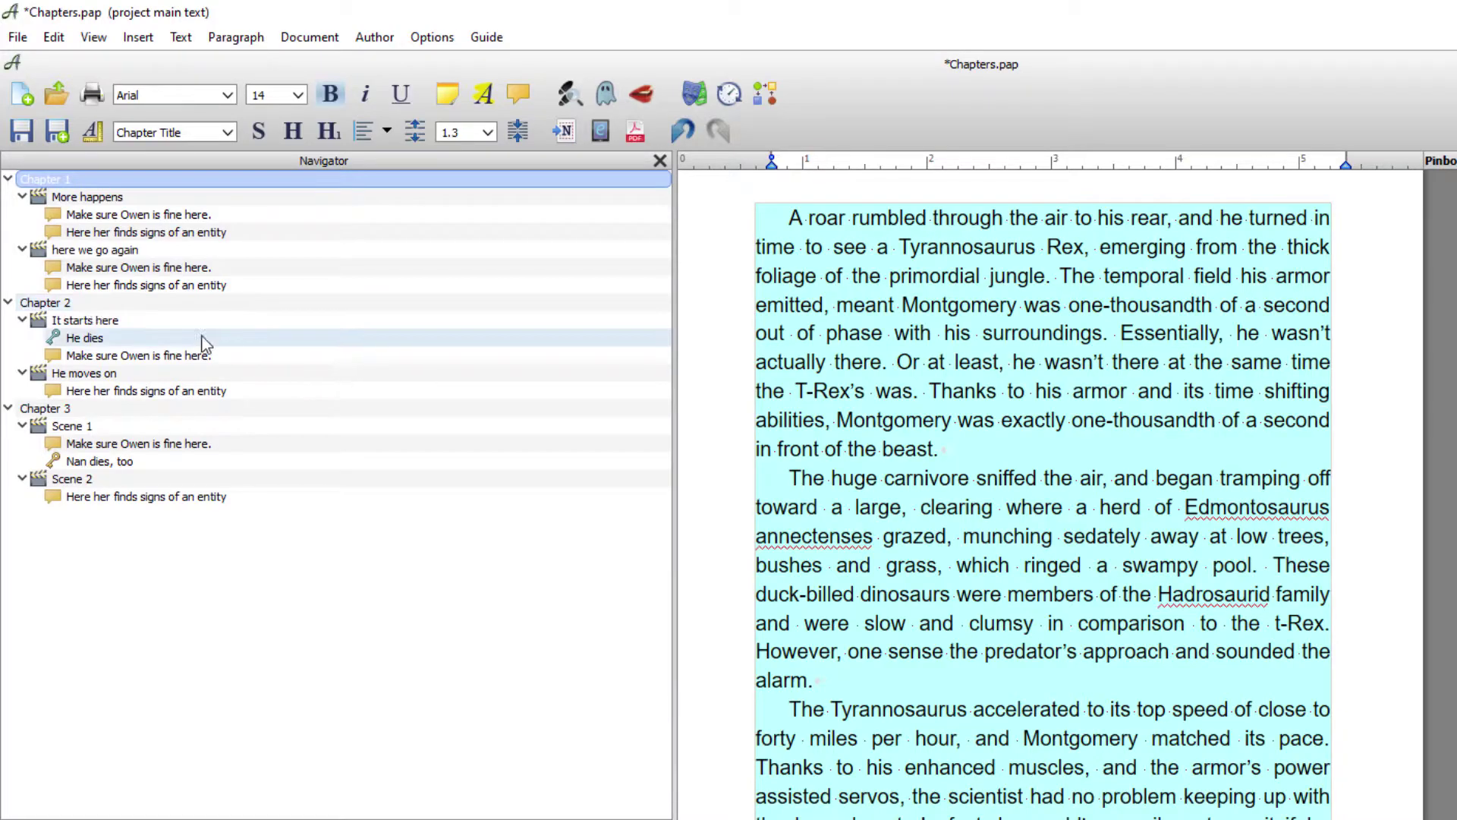
pyautogui.click(182, 304)
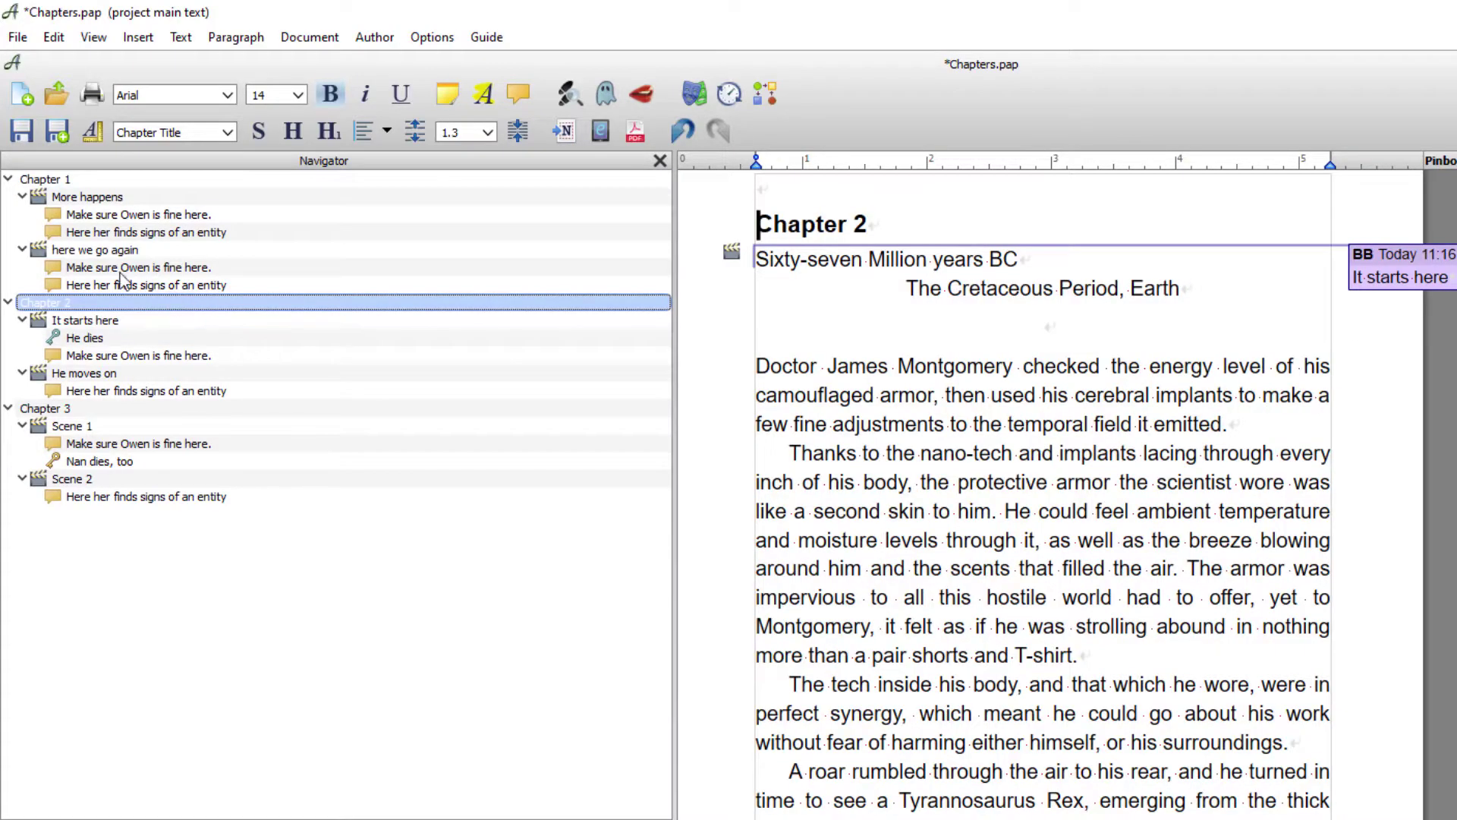
pyautogui.click(42, 253)
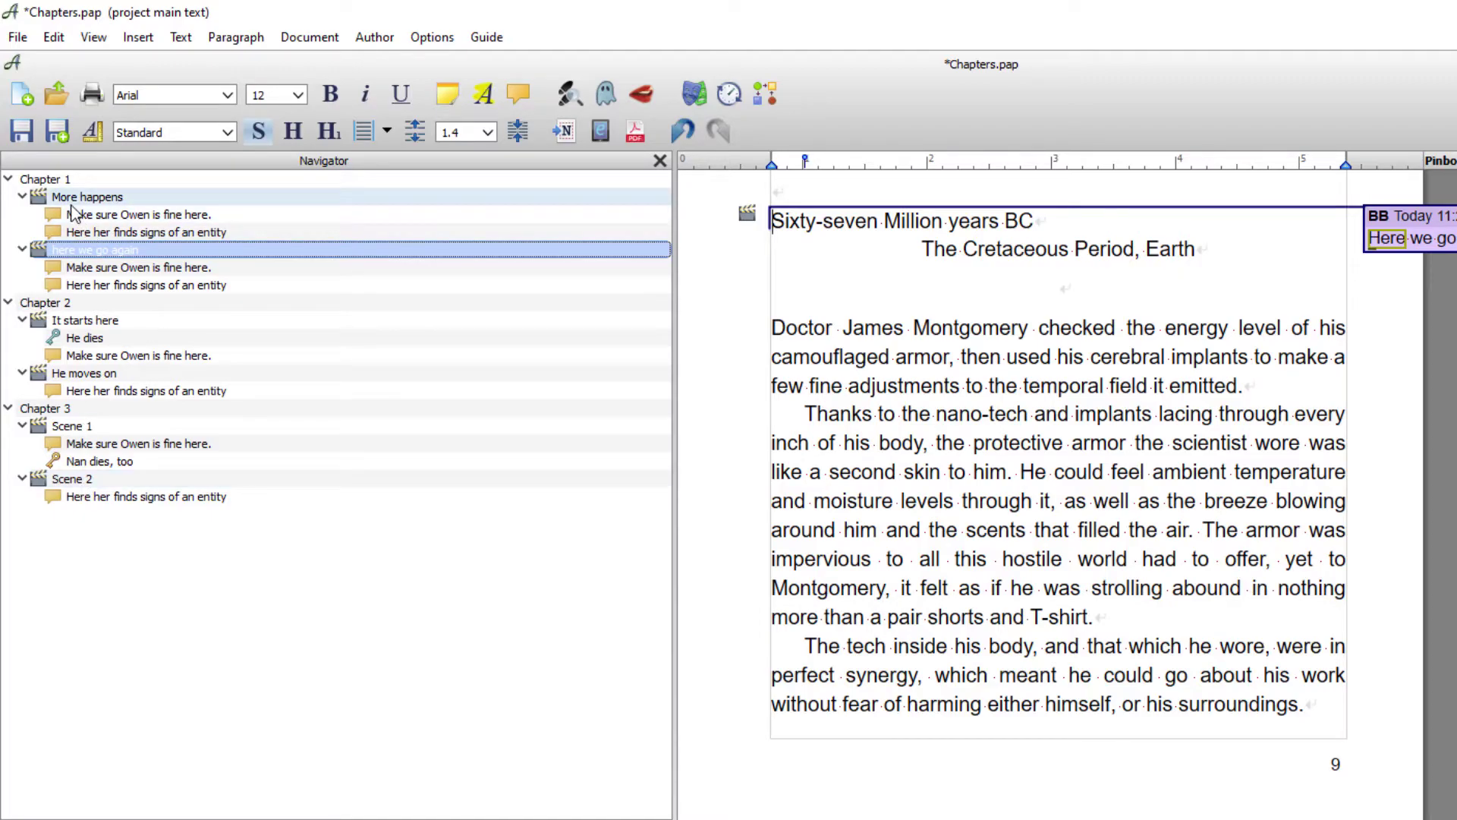
pyautogui.moveTo(42, 479); pyautogui.dragTo(40, 425)
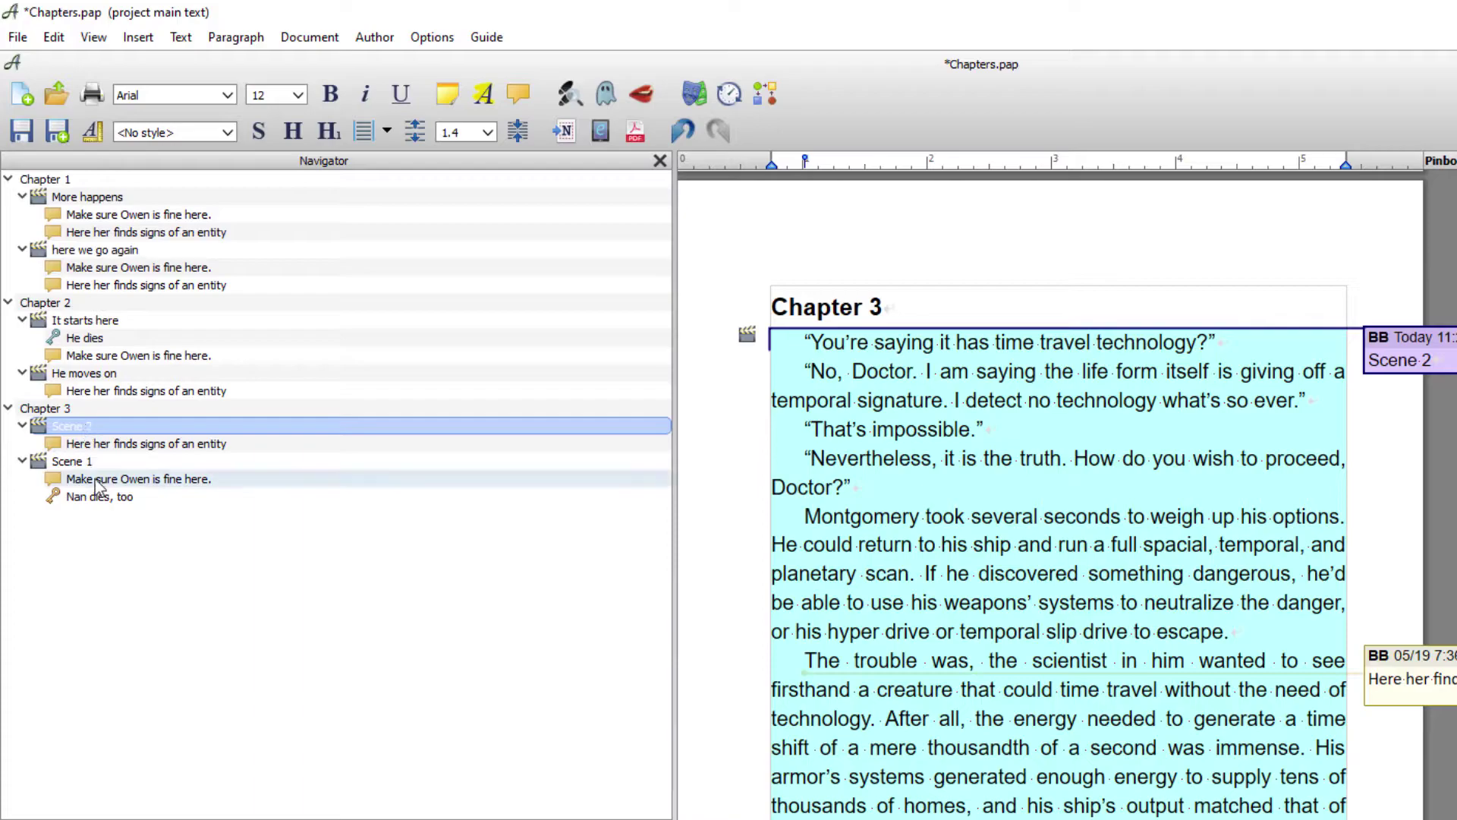
# - Move the "He moves on" scene ahead of "It starts here" in Chapter 2, and return it to its place after that scene
pyautogui.click(39, 376)
pyautogui.moveTo(38, 378); pyautogui.dragTo(38, 322)
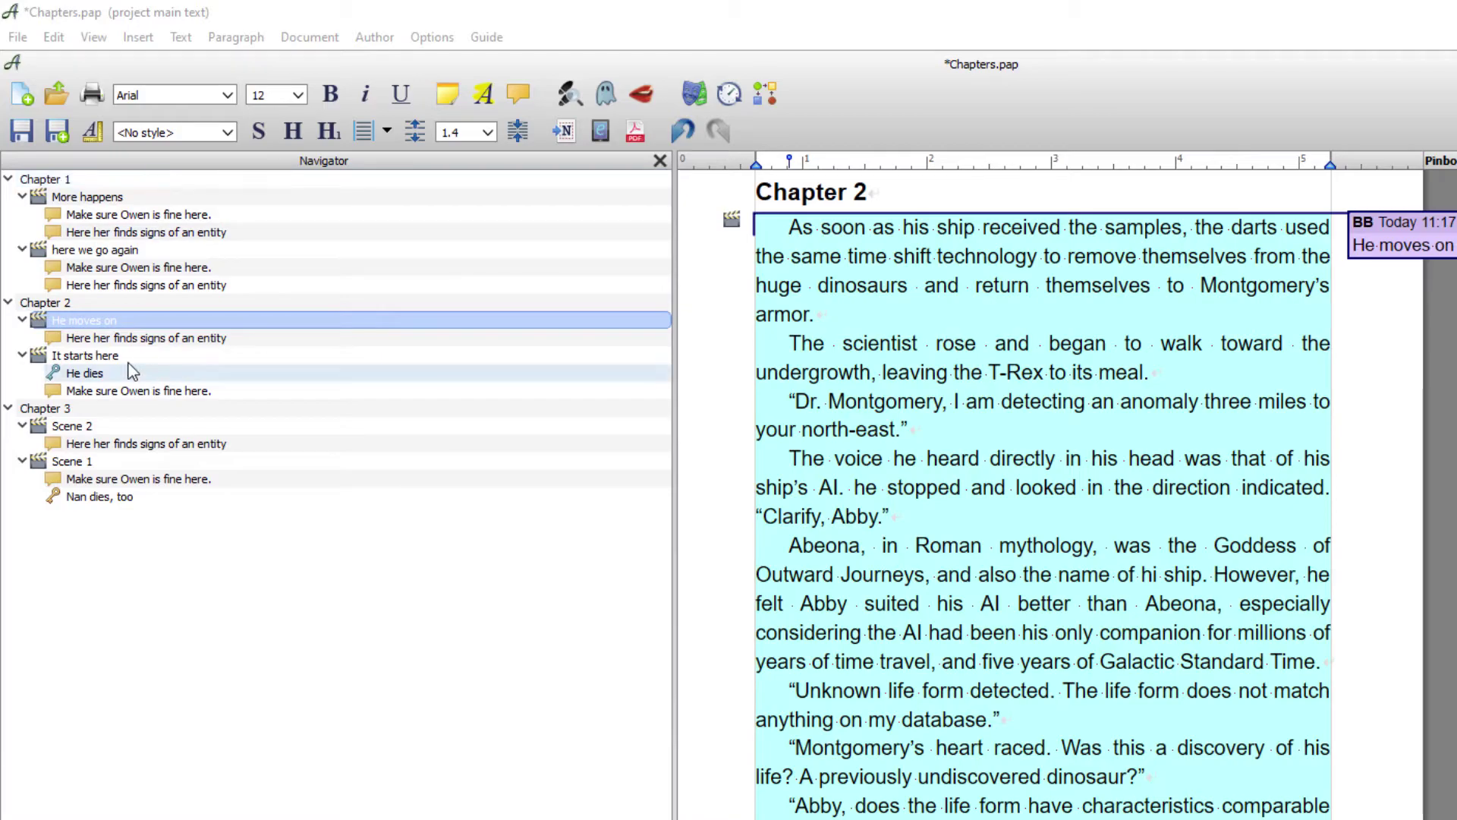
pyautogui.moveTo(43, 328); pyautogui.dragTo(40, 382)
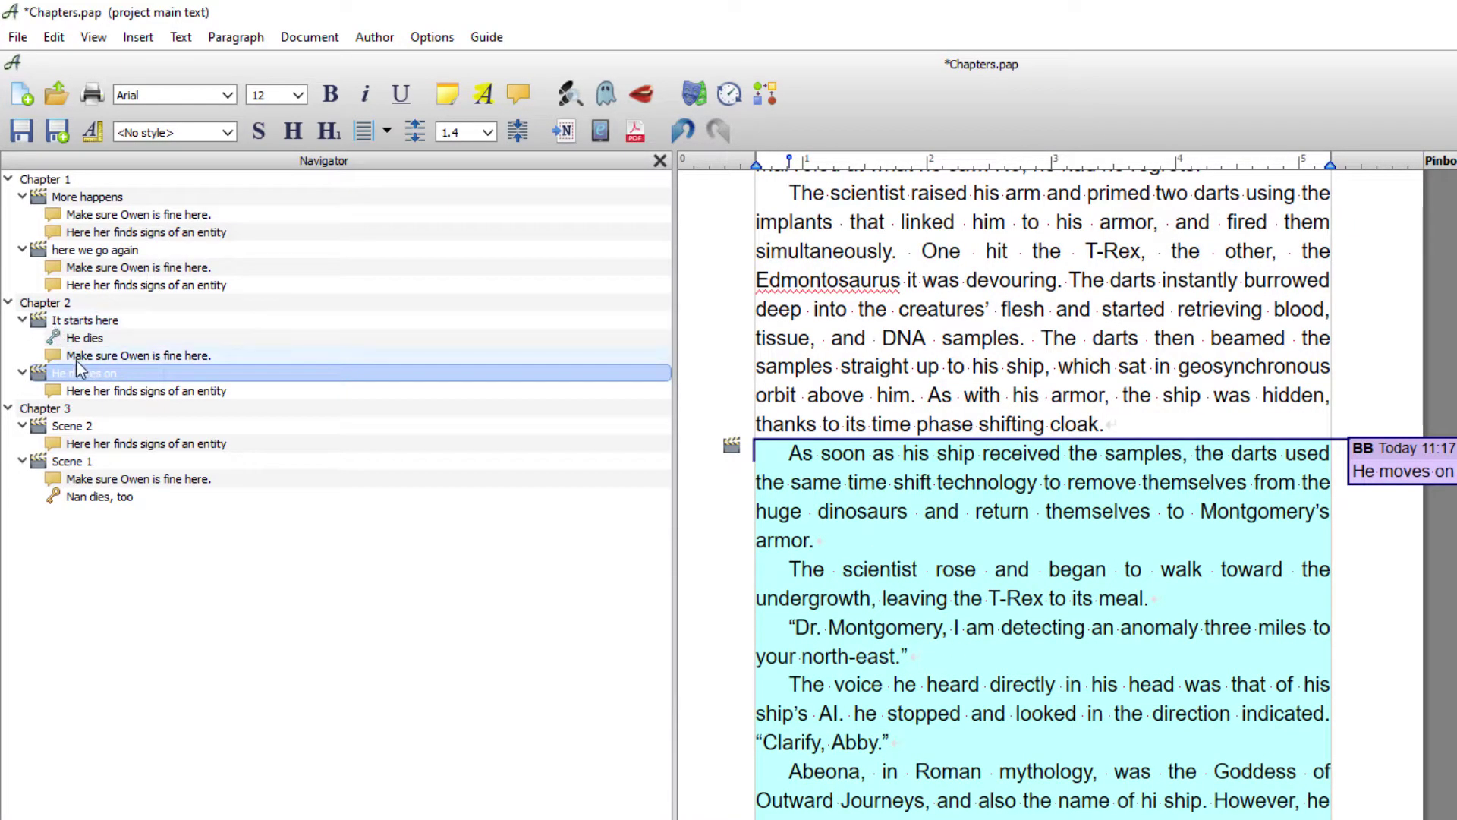
pyautogui.scroll(3, 1043, 389)
pyautogui.scroll(15, 1043, 388)
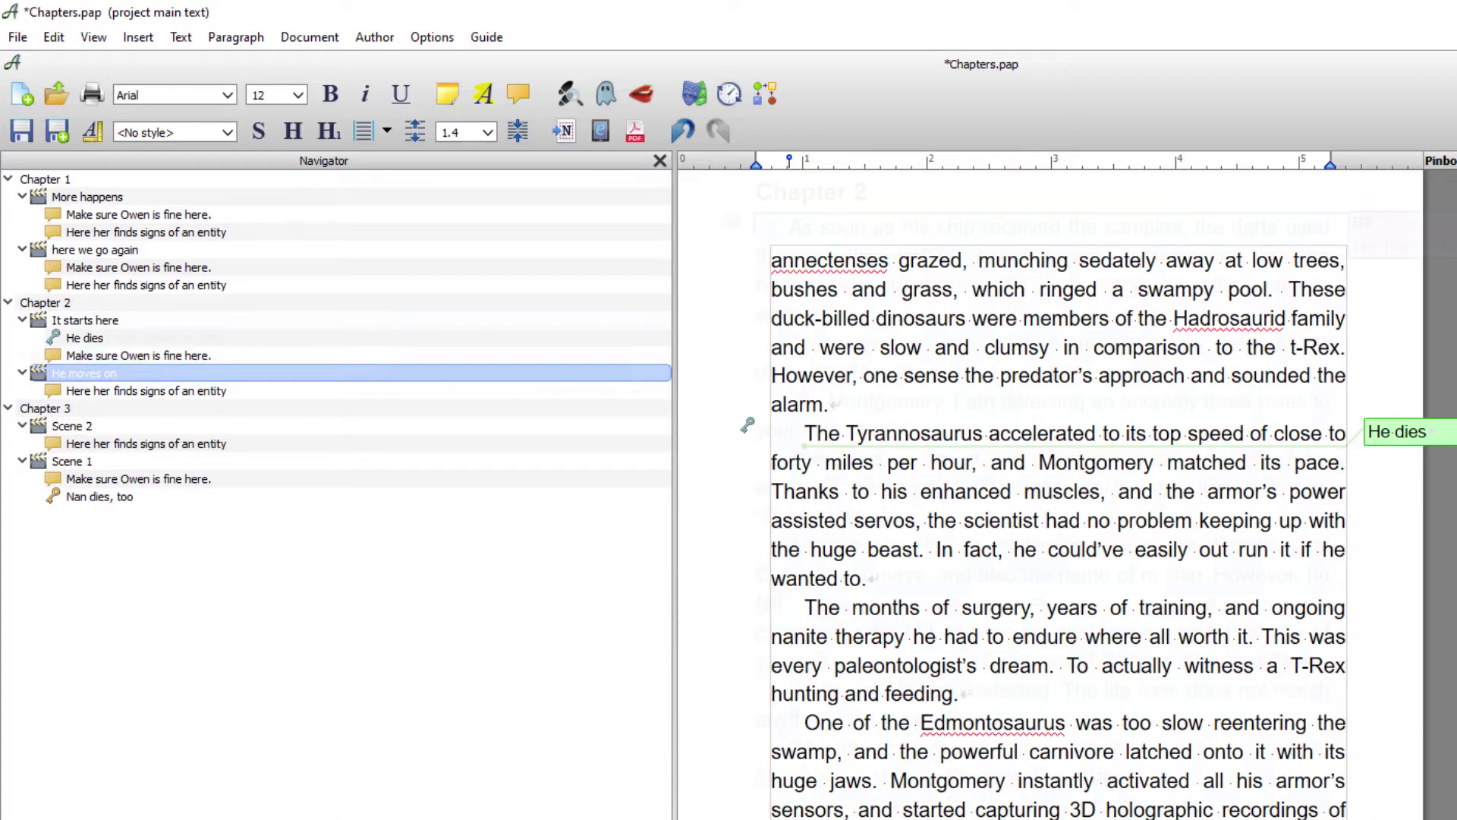
# - Move the "It starts here" scene into Chapter 1 after "More happens", check the order, and return it to the start of Chapter 2
pyautogui.hotkey('ctrl', 'Up')
pyautogui.moveTo(43, 357); pyautogui.dragTo(69, 237)
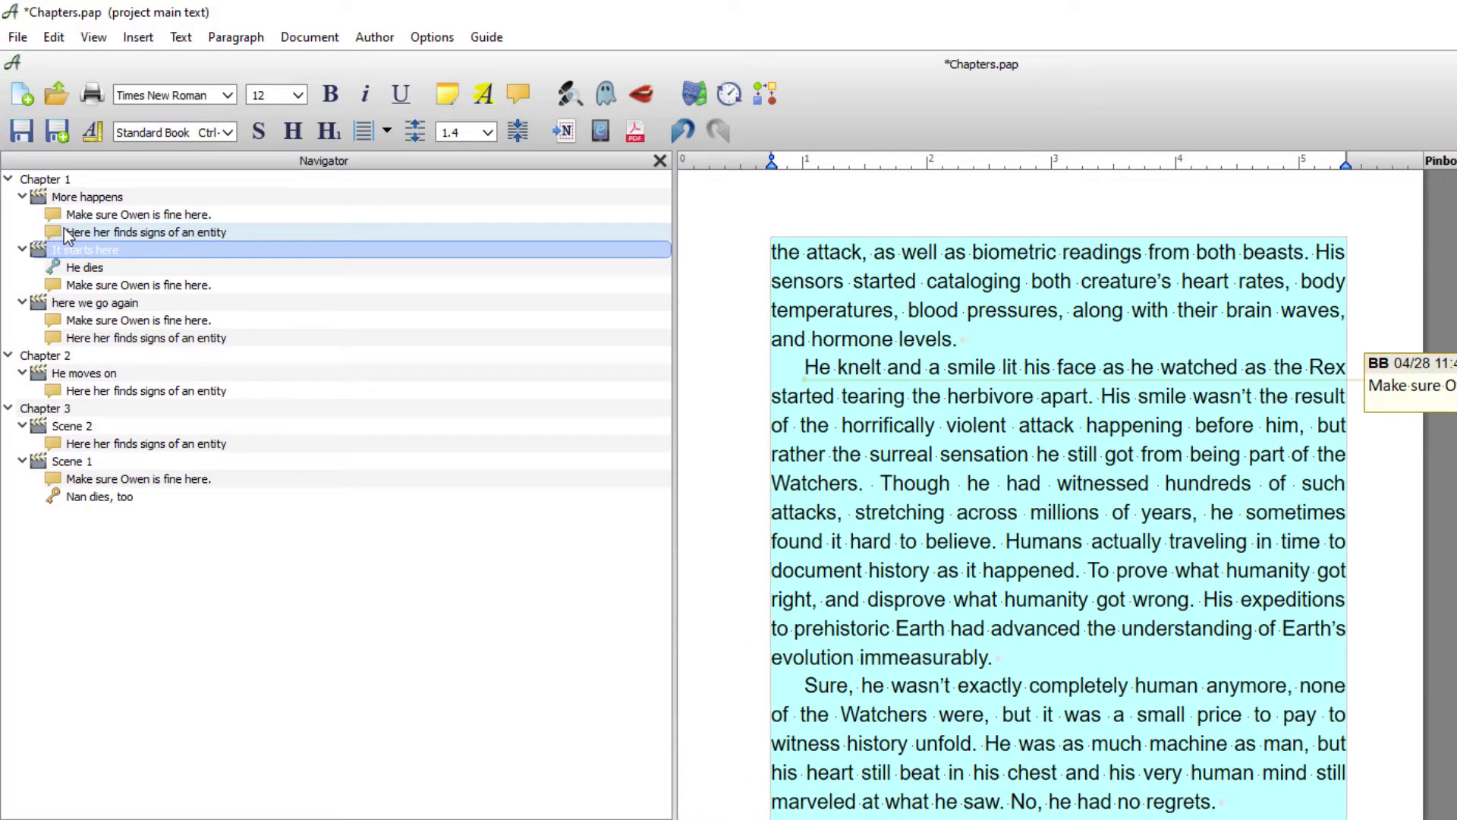
pyautogui.click(83, 303)
pyautogui.click(38, 256)
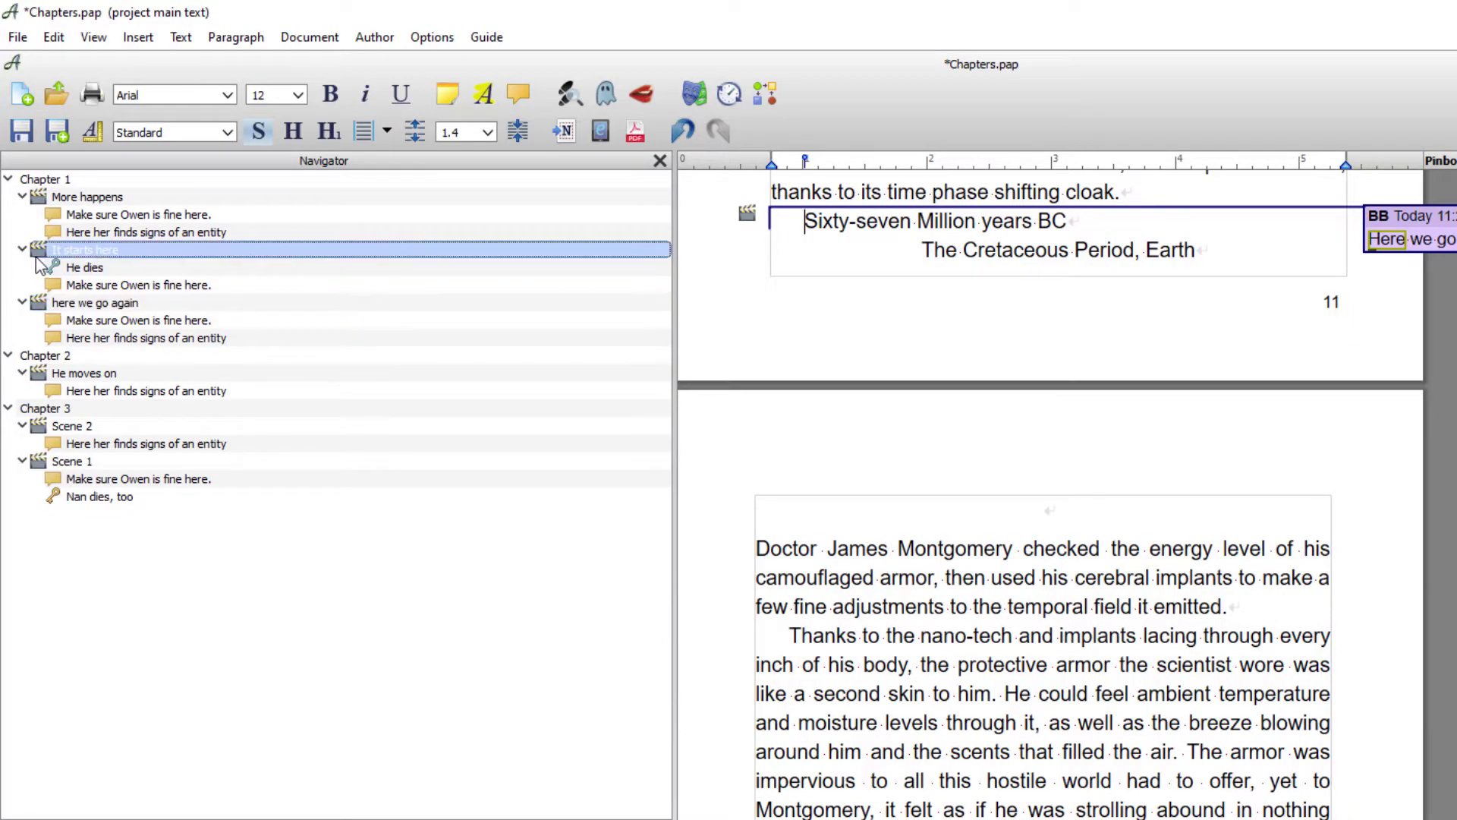
pyautogui.click(48, 199)
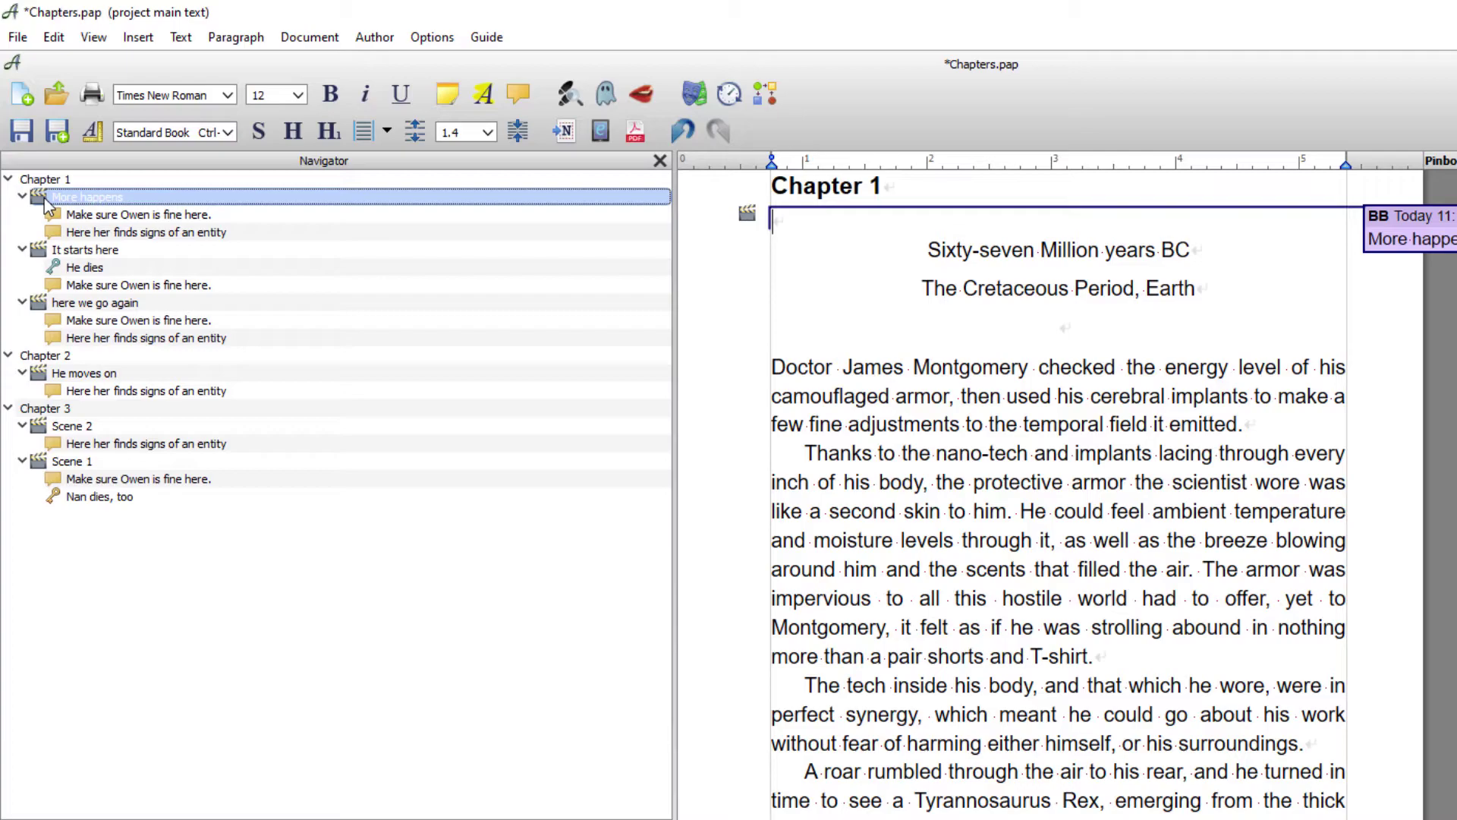
pyautogui.moveTo(40, 250); pyautogui.dragTo(74, 328)
pyautogui.moveTo(62, 380); pyautogui.dragTo(59, 372)
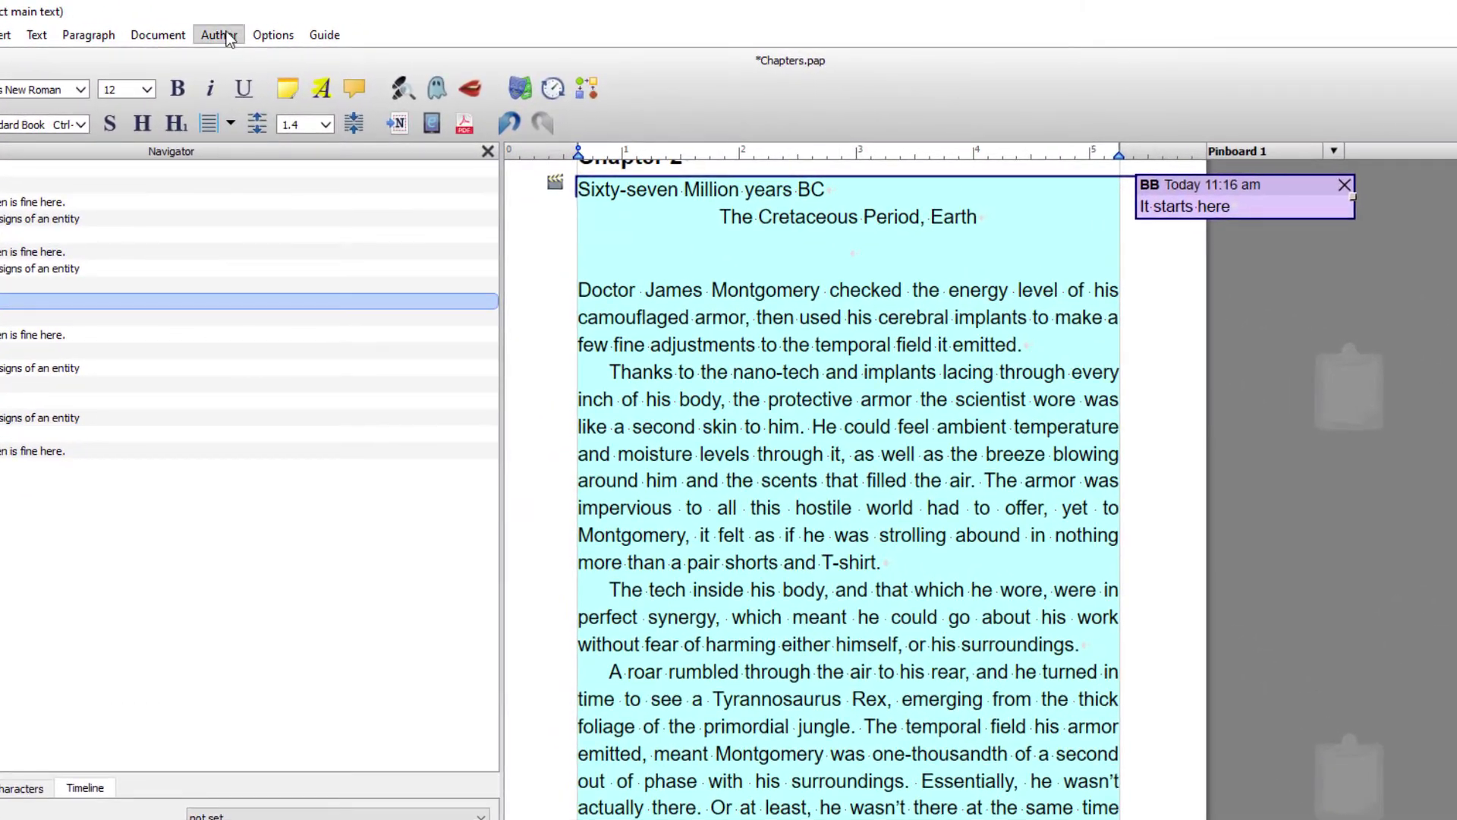
# - Open the Organizer, include notes and comments in its listing, and widen the Thread column to fit the full thread names
pyautogui.click(219, 35)
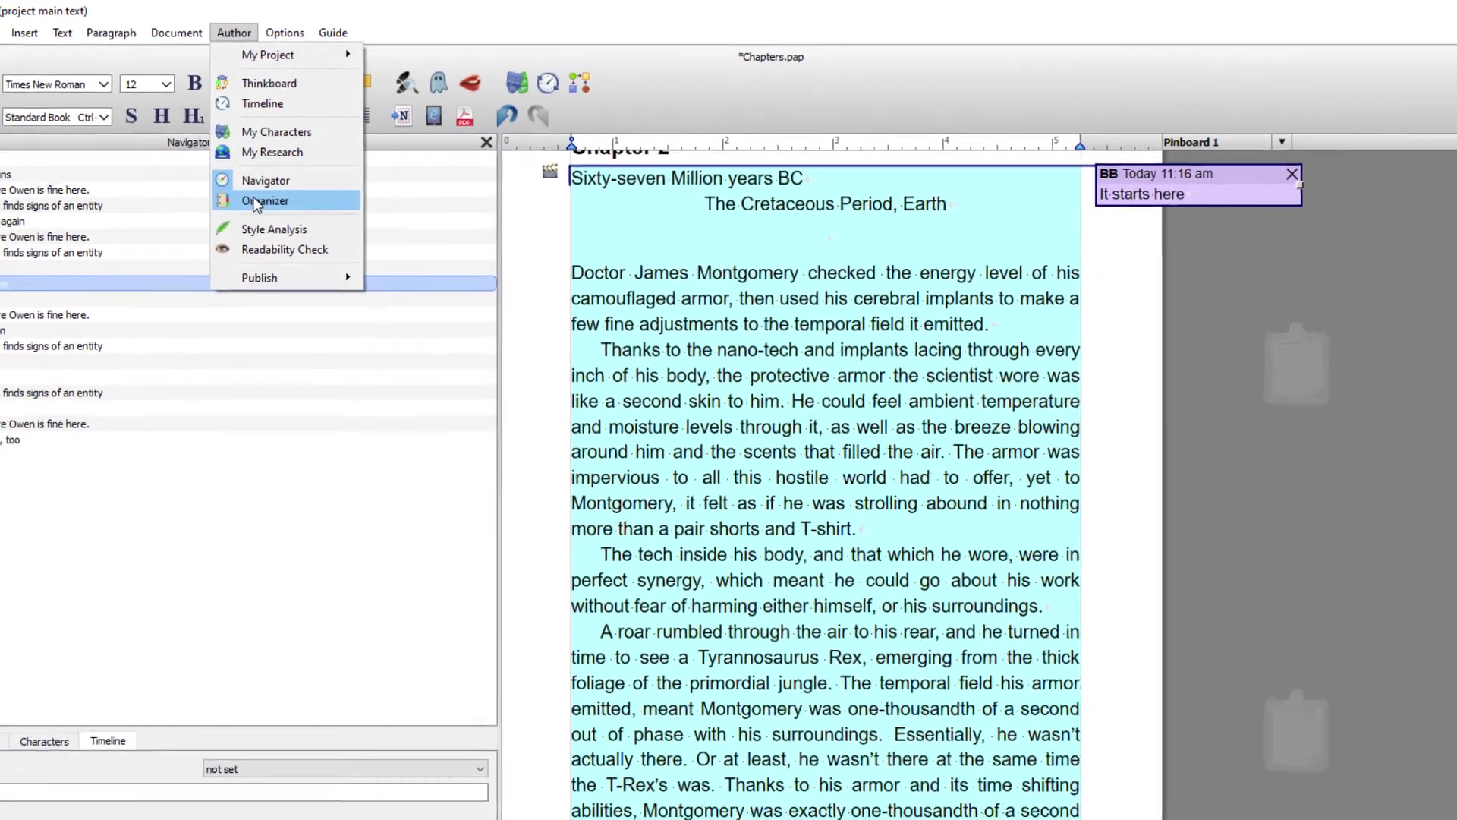
pyautogui.click(243, 213)
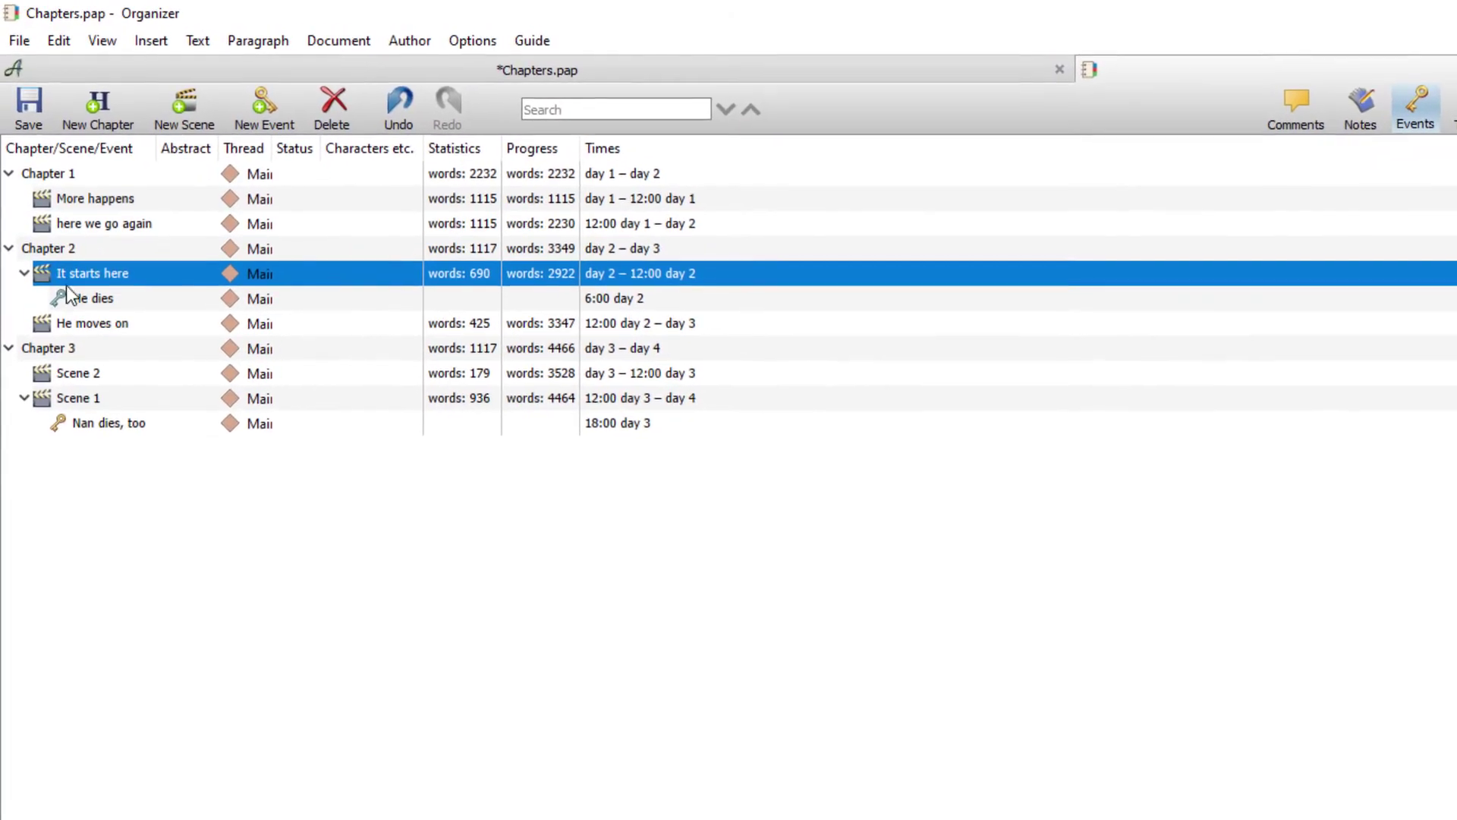
pyautogui.click(1369, 112)
pyautogui.click(1305, 106)
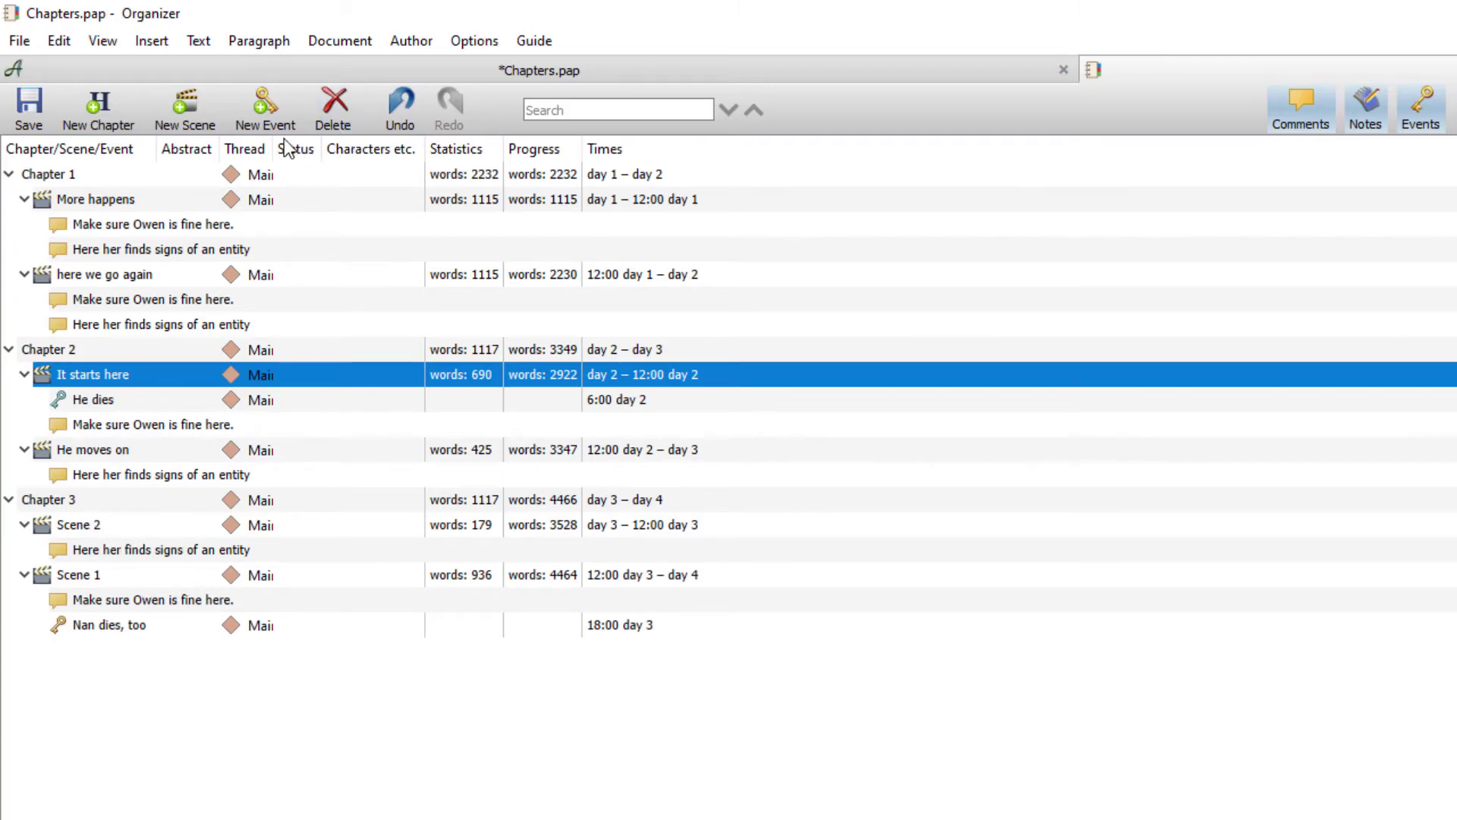
pyautogui.moveTo(273, 149); pyautogui.dragTo(489, 164)
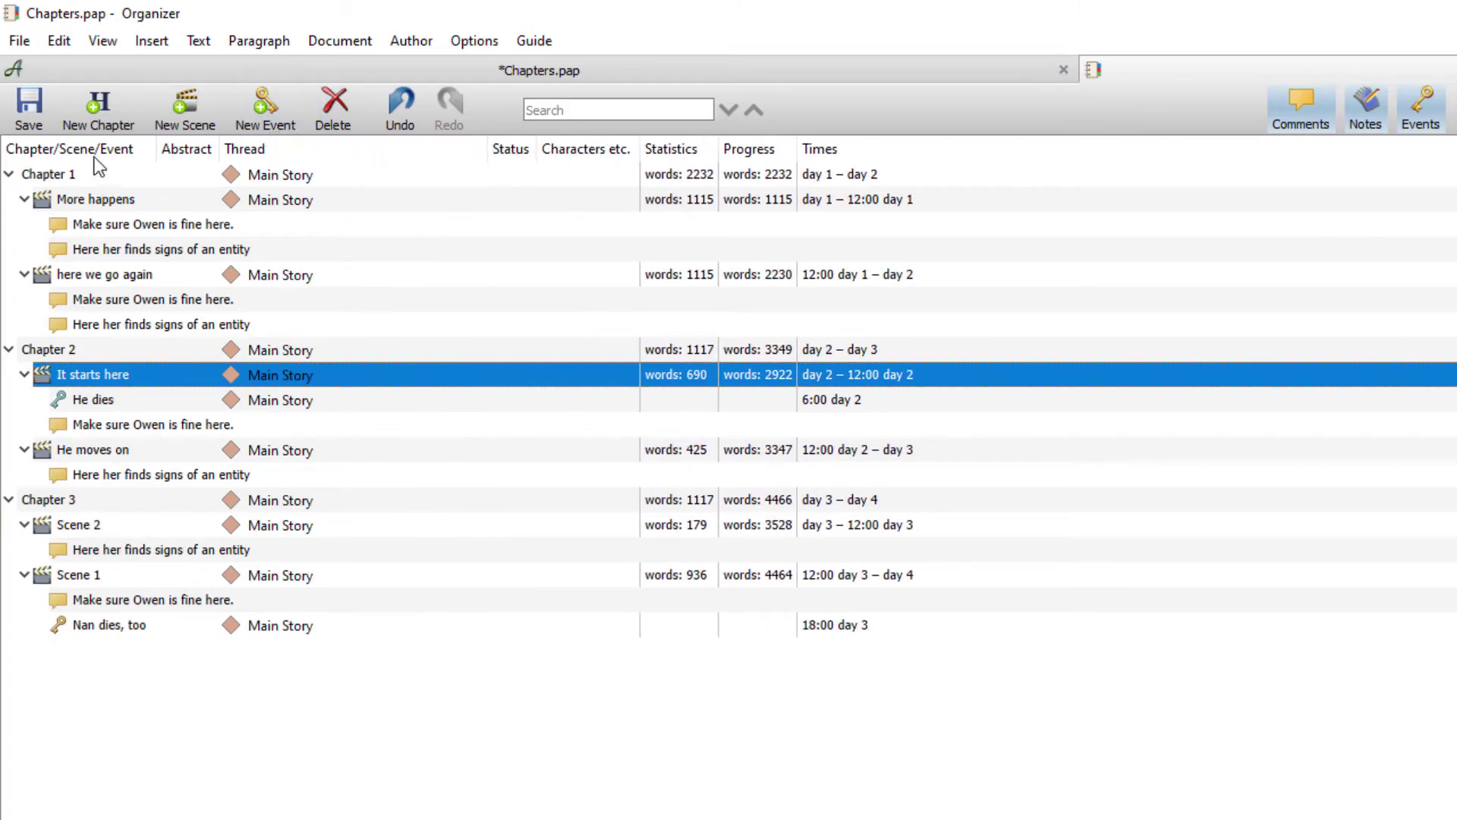
# - Return to the Chapters.pap text, open the Timeline, and examine the time spans of Chapters 1, 2 and 3
pyautogui.click(439, 65)
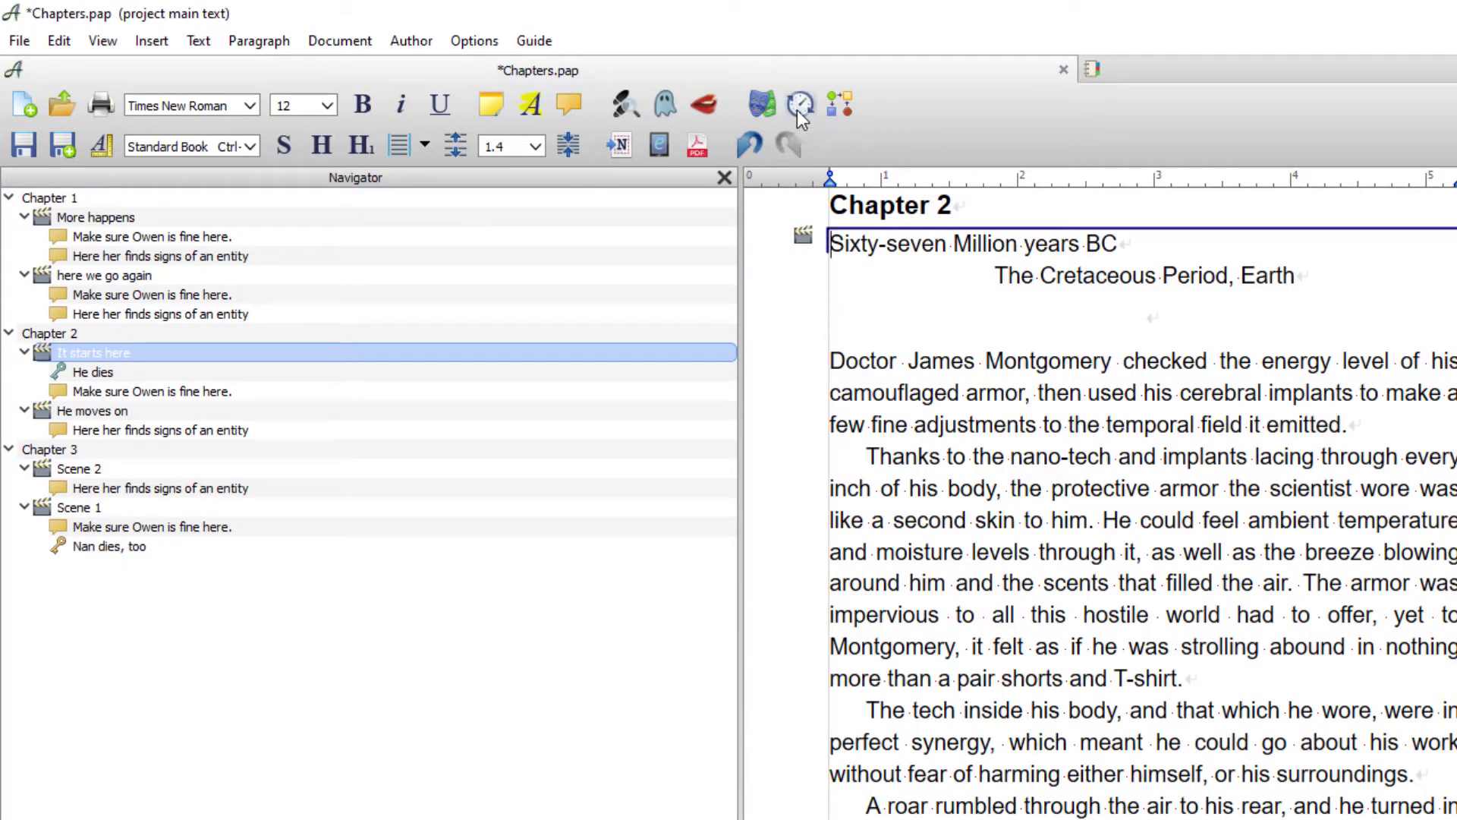
pyautogui.click(421, 39)
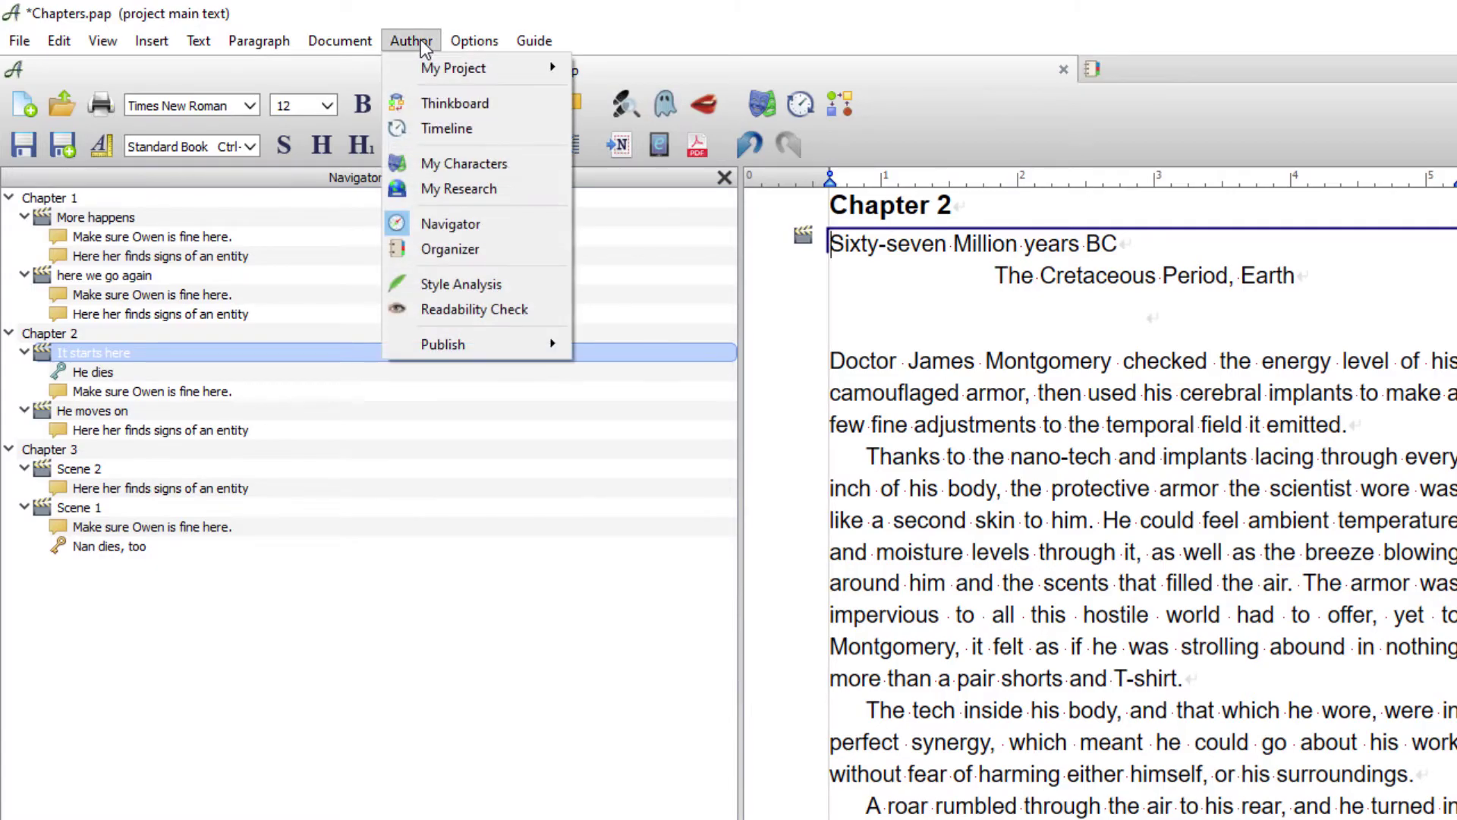
pyautogui.click(444, 129)
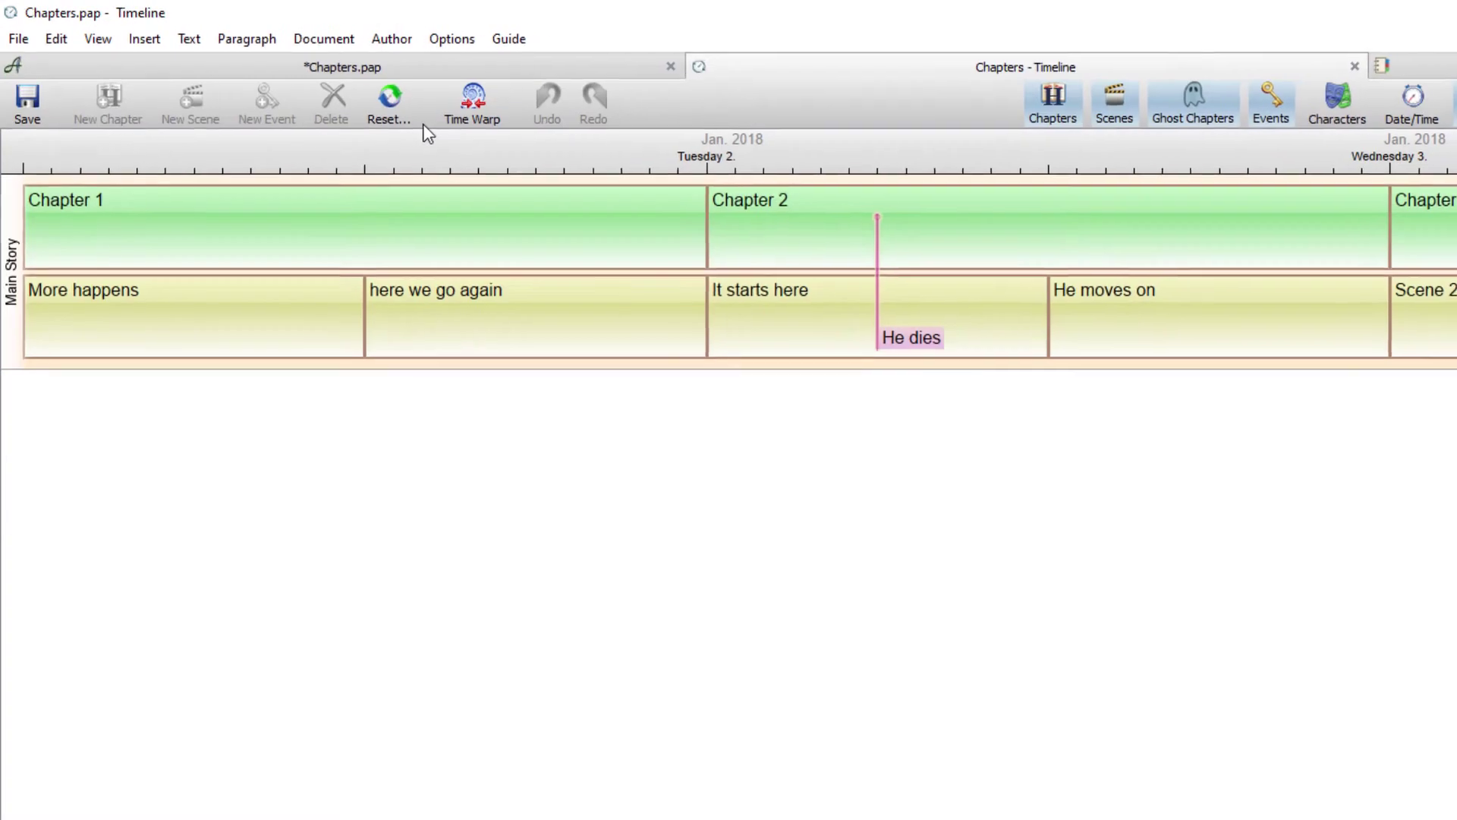
pyautogui.click(277, 237)
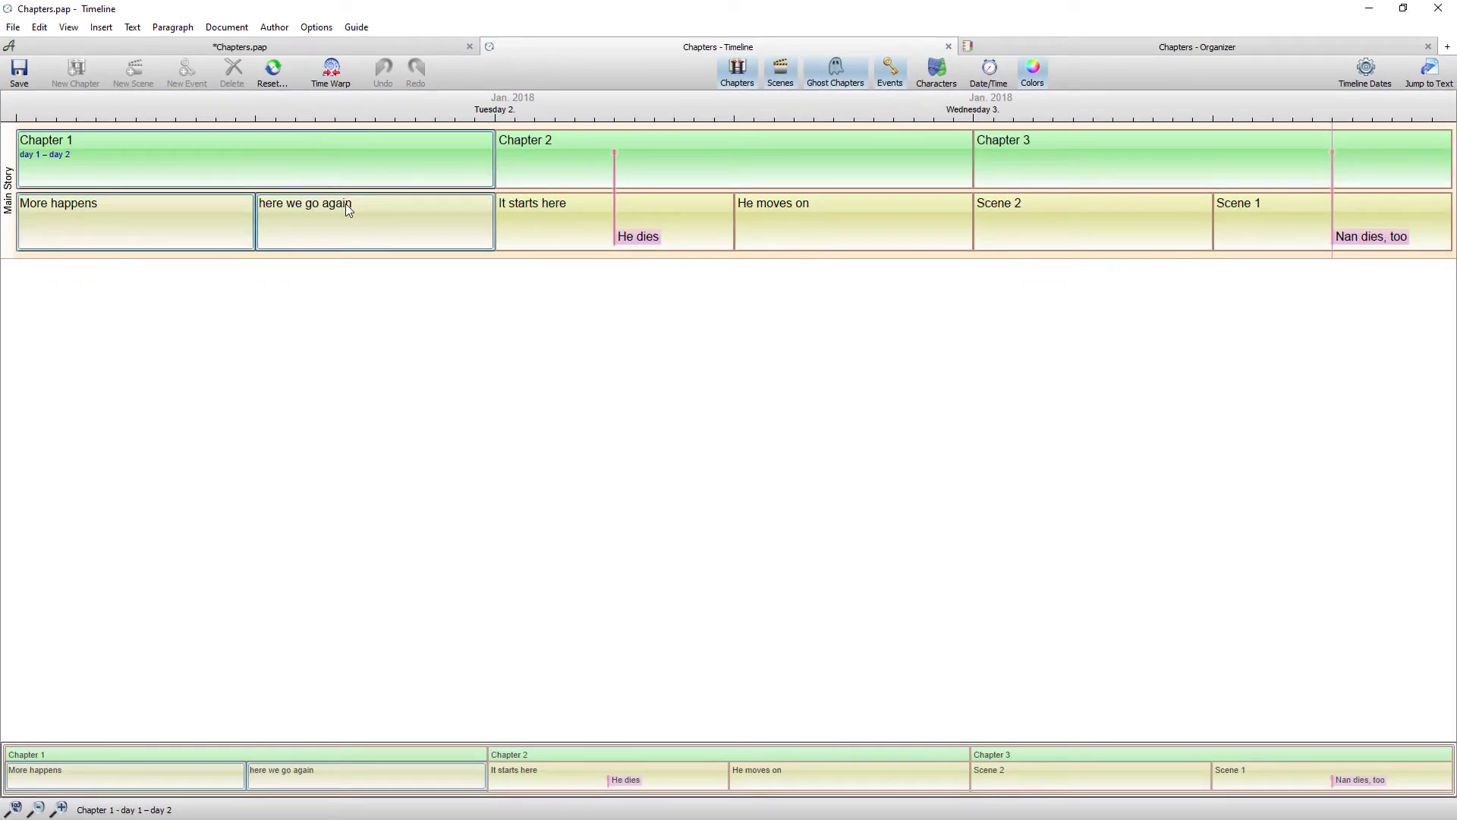
pyautogui.click(626, 145)
pyautogui.click(1054, 161)
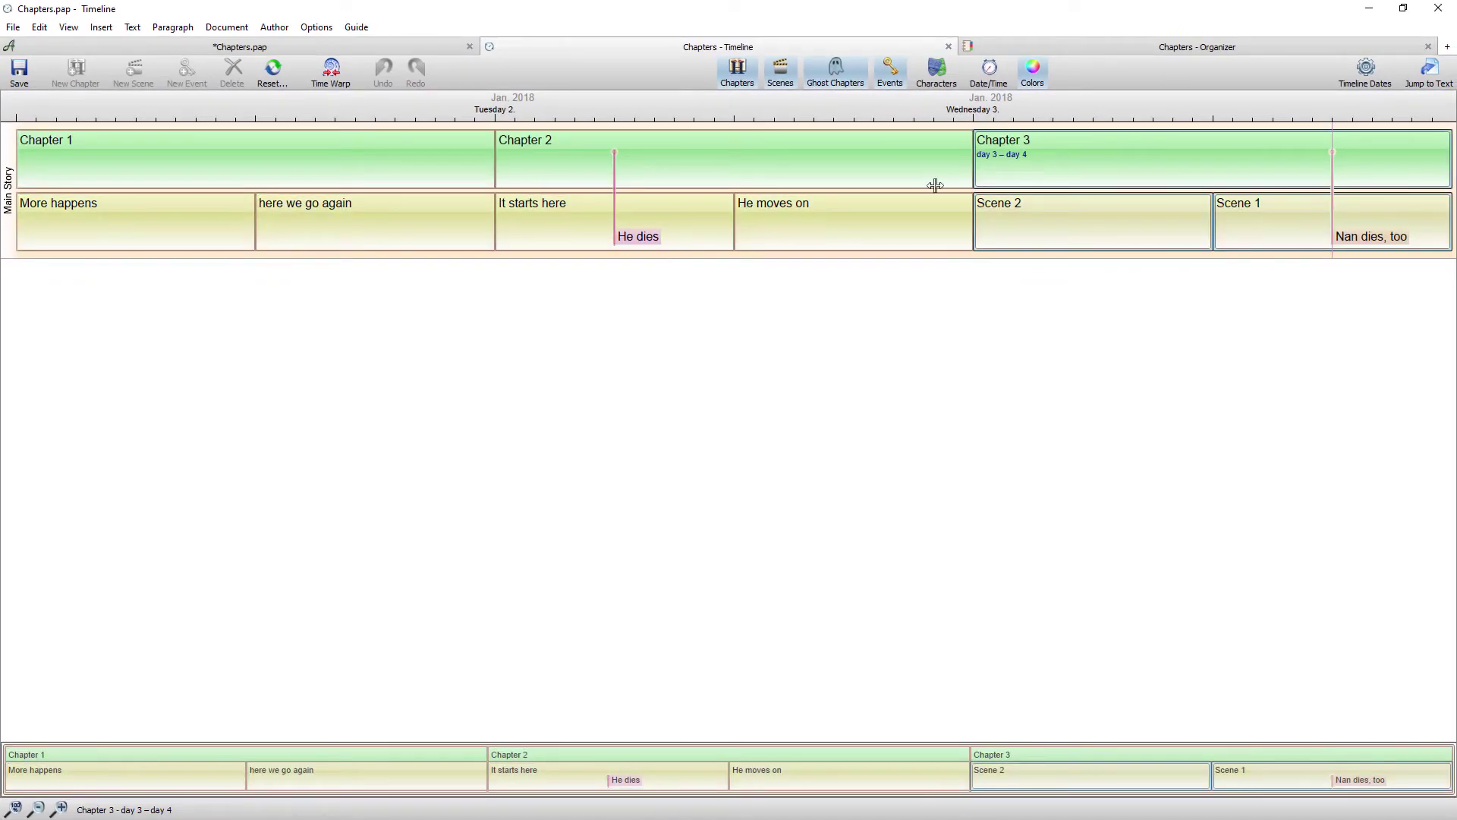
# - Examine the scenes and the "He dies" and "Nan dies, too" events in the Timeline, and return to the Chapters.pap text
pyautogui.click(114, 167)
pyautogui.click(91, 212)
pyautogui.click(353, 215)
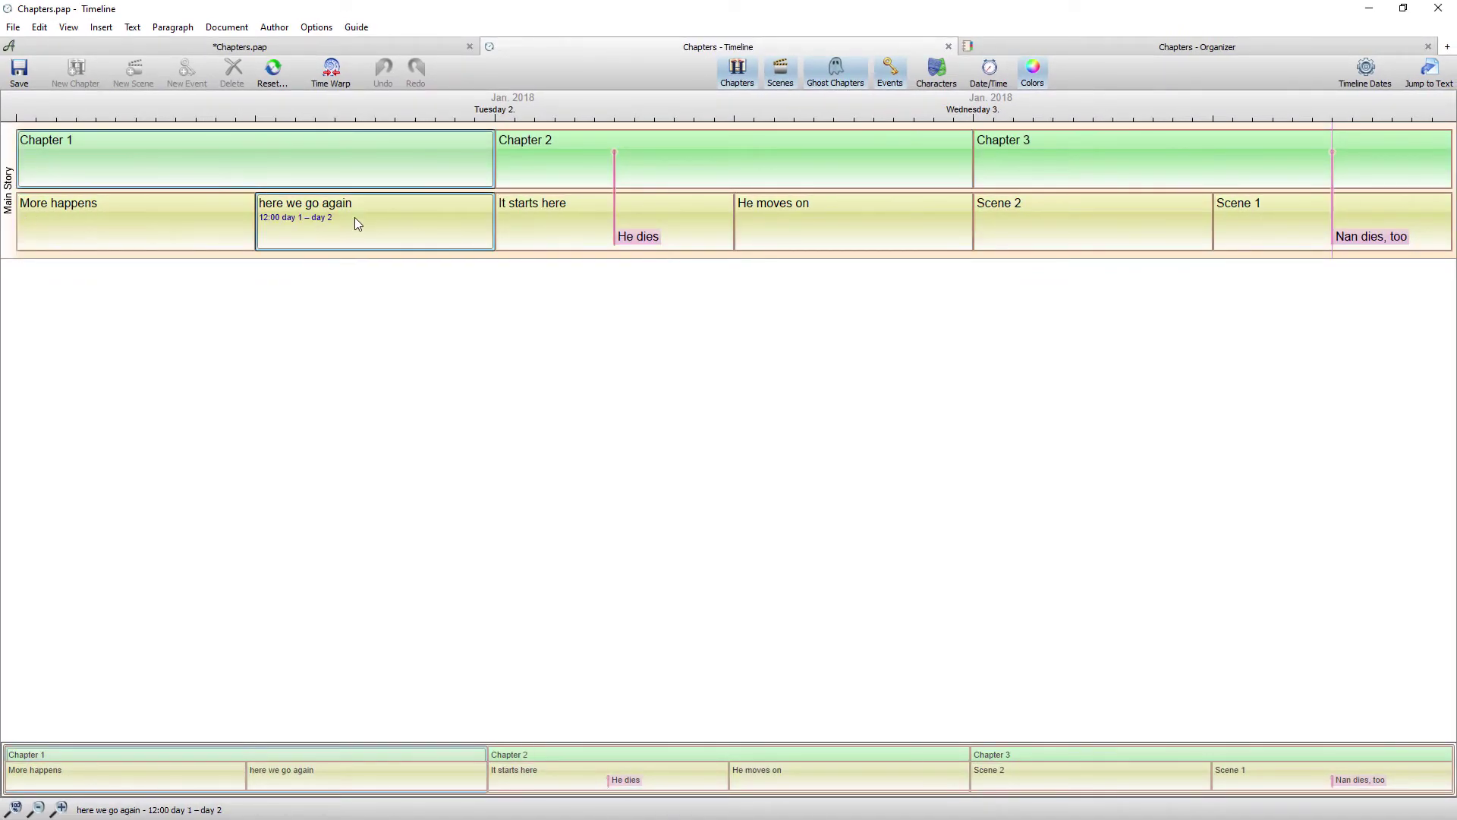
pyautogui.click(565, 206)
pyautogui.click(626, 241)
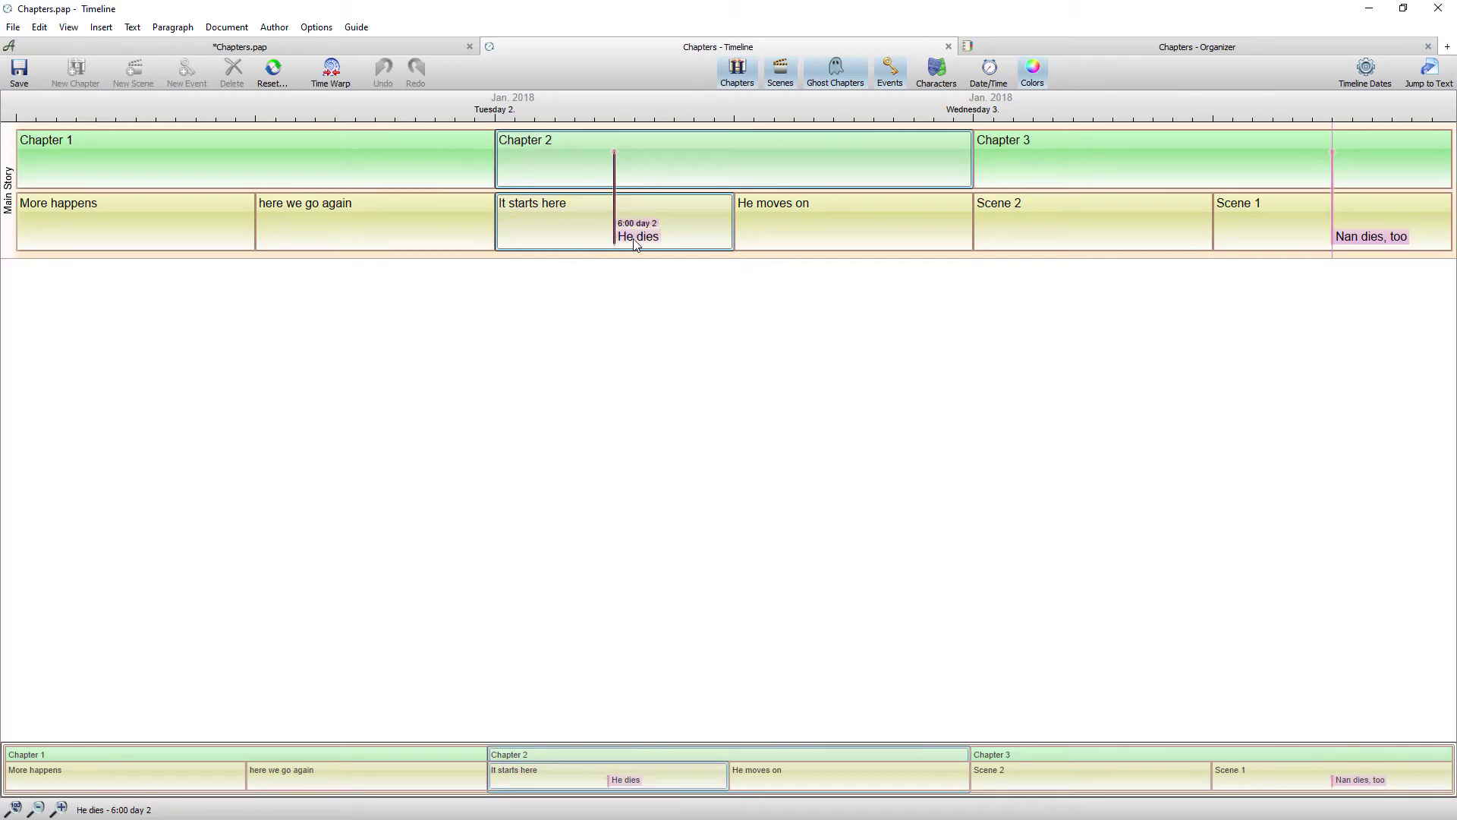
pyautogui.click(1340, 248)
pyautogui.click(1150, 235)
pyautogui.click(320, 48)
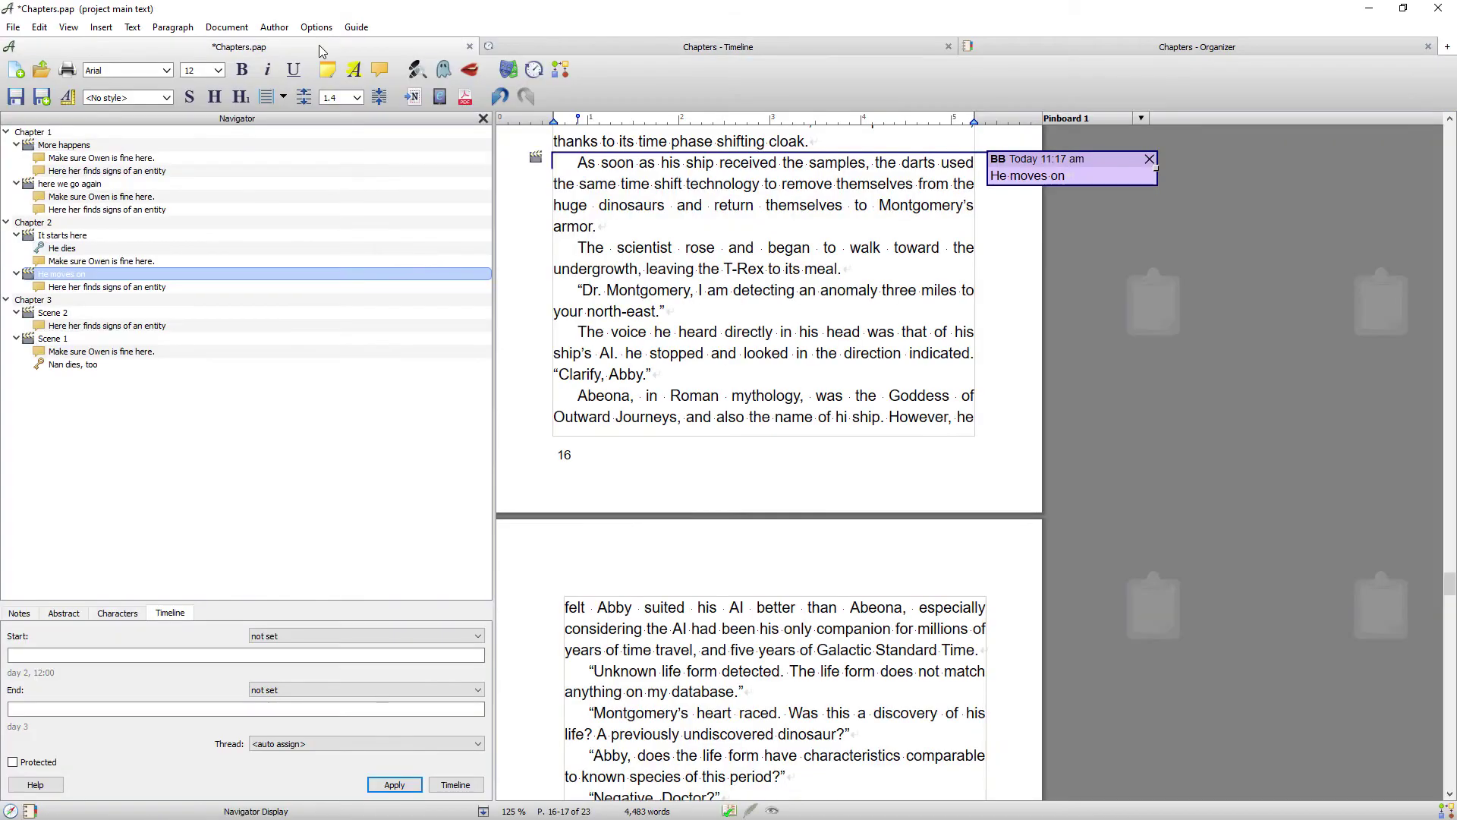